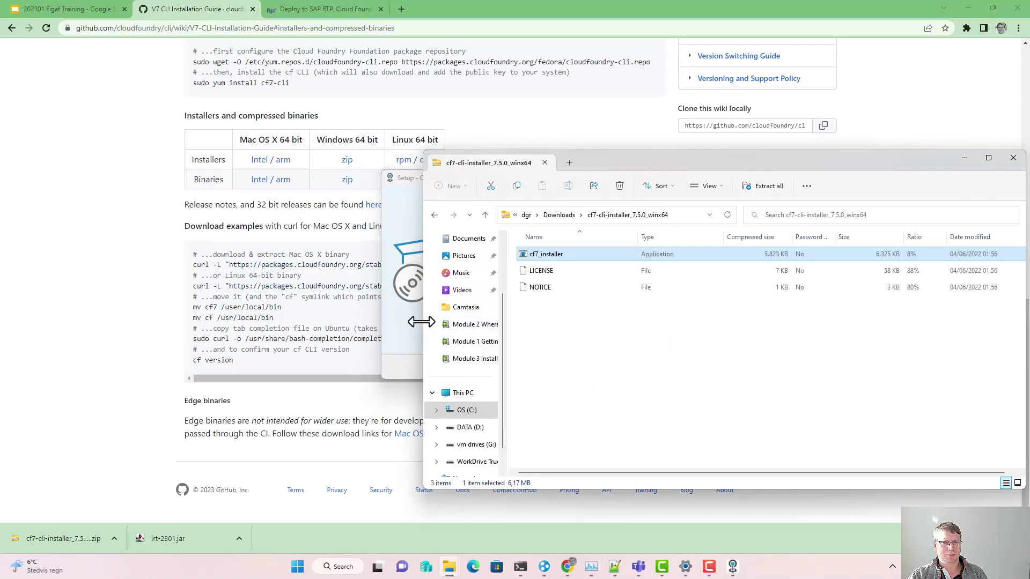
# Step: Complete the cf7 CLI setup wizard and return to the 'Deploy to SAP BTP, Cloud Foundry' guide
pyautogui.click(571, 368)
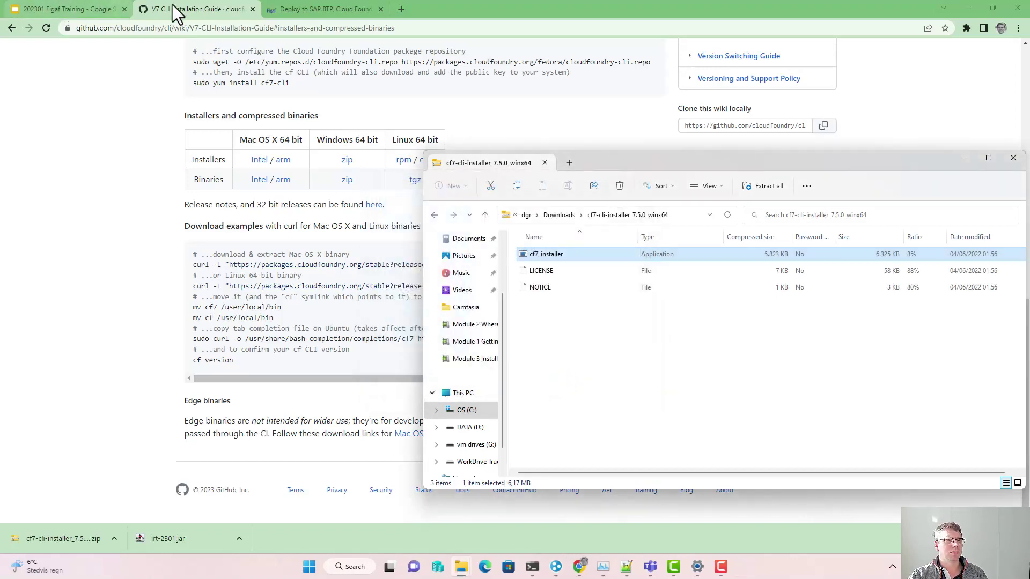
pyautogui.click(290, 10)
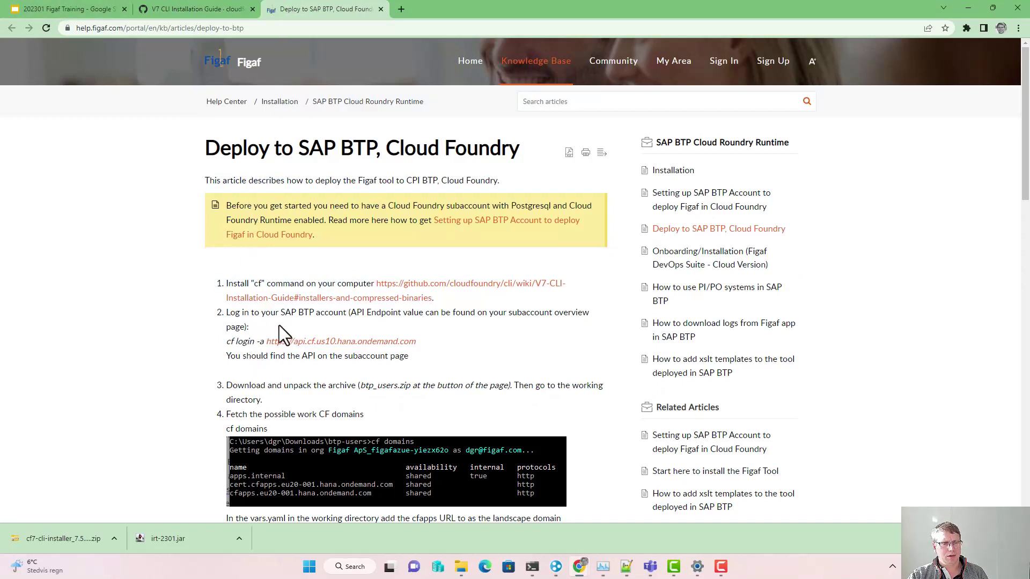
# Step: Log on to SAP BTP Cockpit from the SAP cloud bookmark and reach the Figaf ApS global account
pyautogui.click(398, 9)
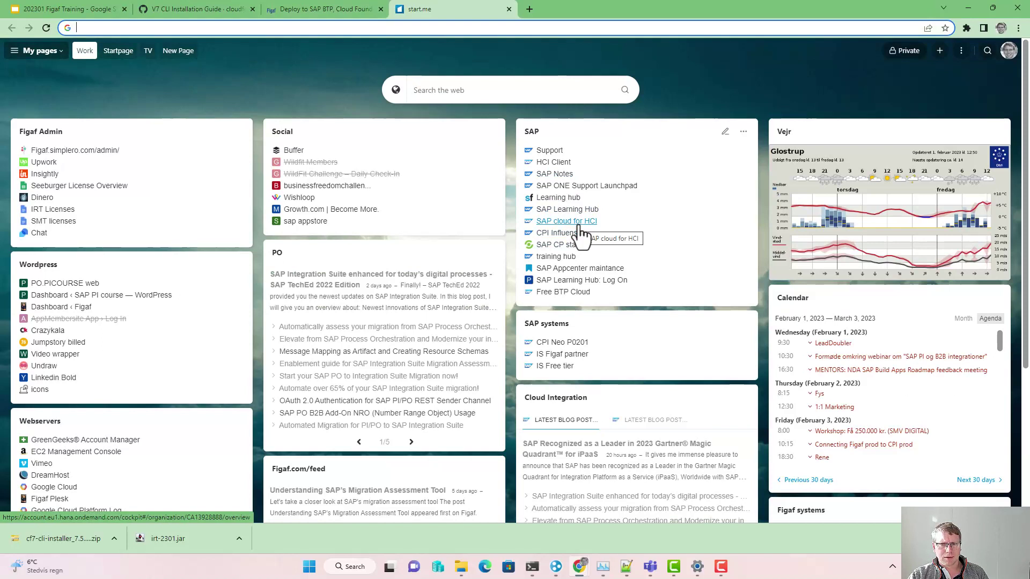
pyautogui.click(579, 224)
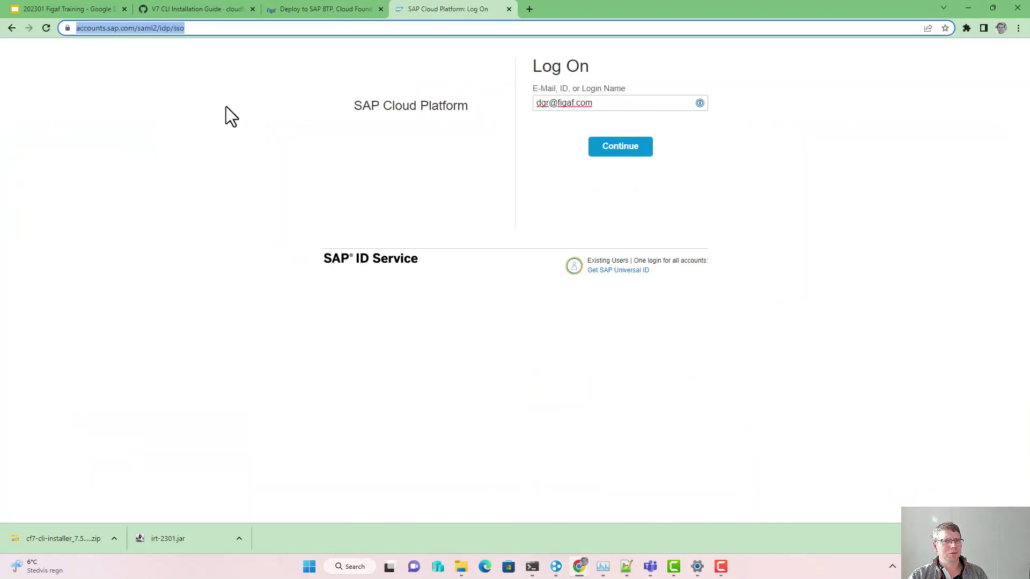
pyautogui.click(638, 149)
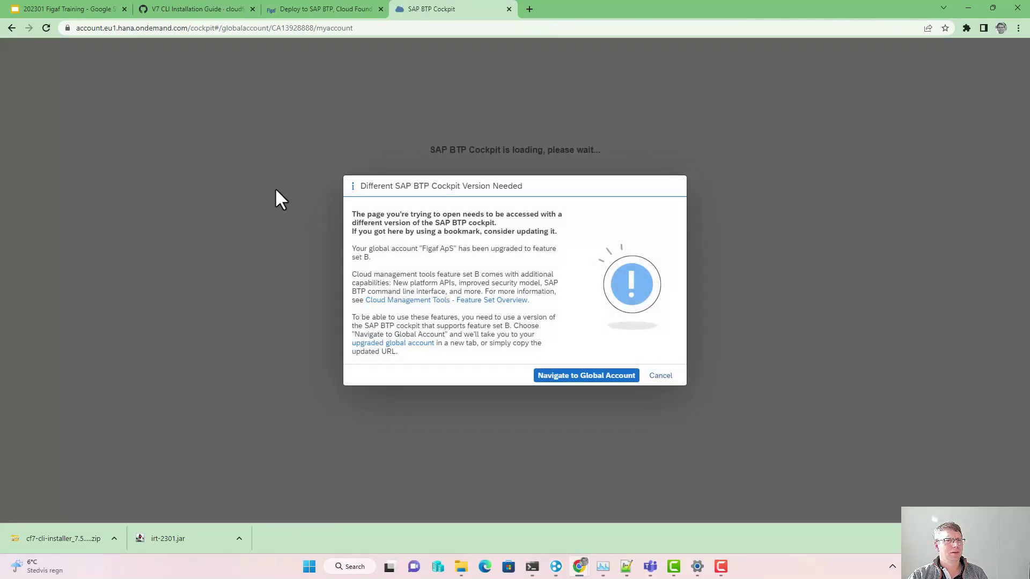
pyautogui.click(587, 376)
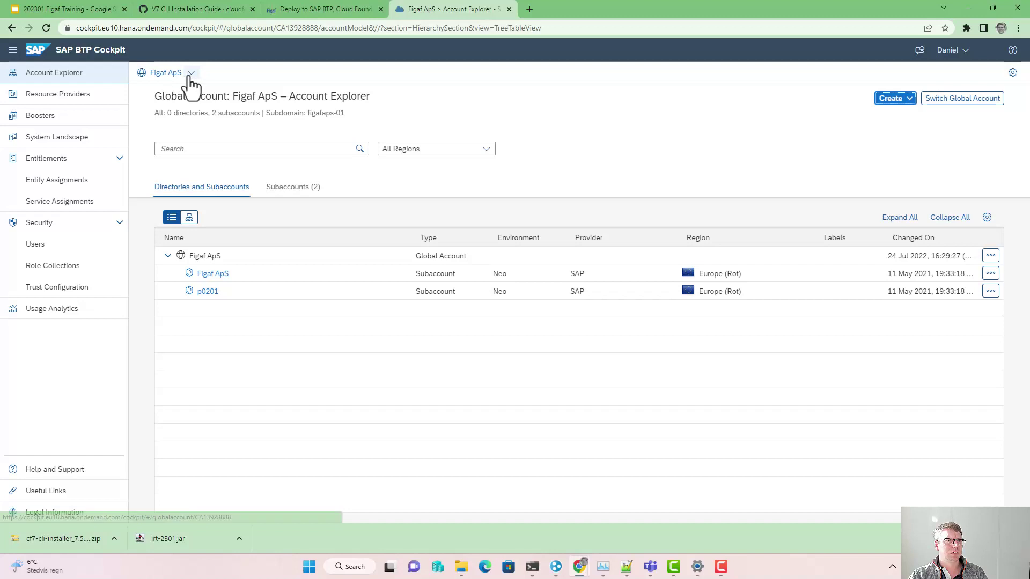
pyautogui.click(189, 74)
# Step: Switch to the second Figaf ApS account, open figafazure, check its API endpoint, then view Entitlements
pyautogui.click(163, 156)
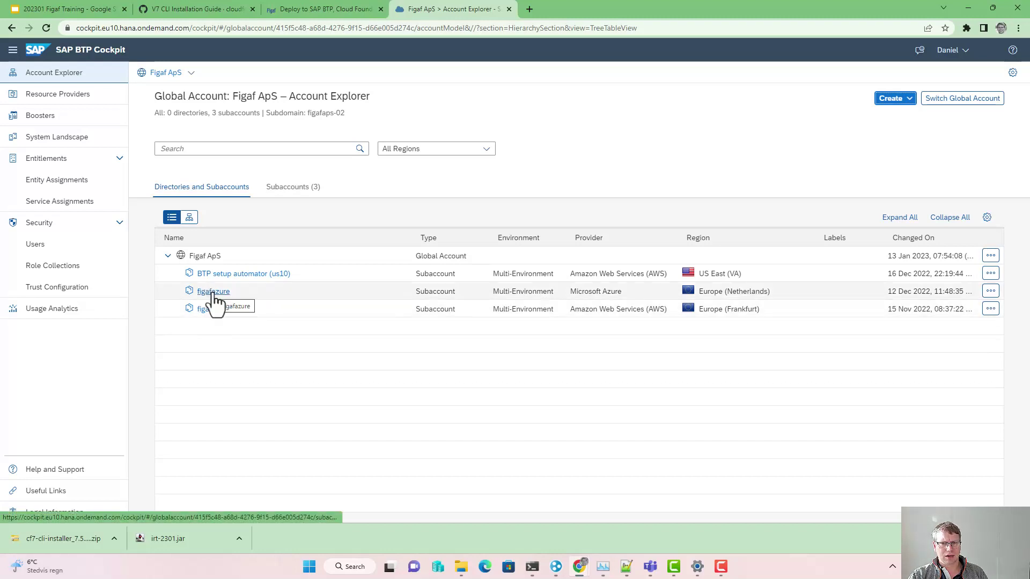
pyautogui.click(213, 292)
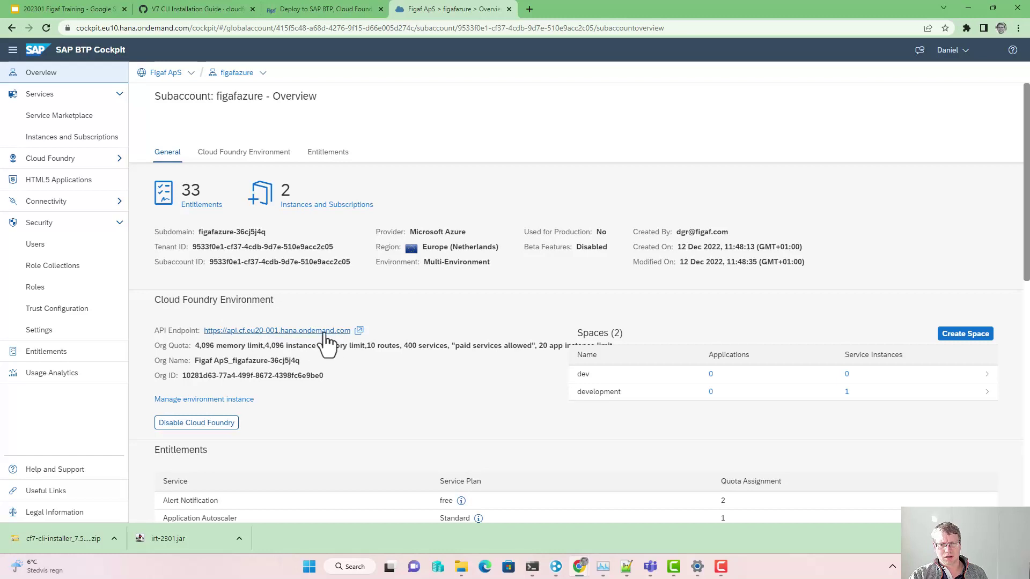
pyautogui.scroll(-2, 329, 341)
pyautogui.scroll(1, 457, 338)
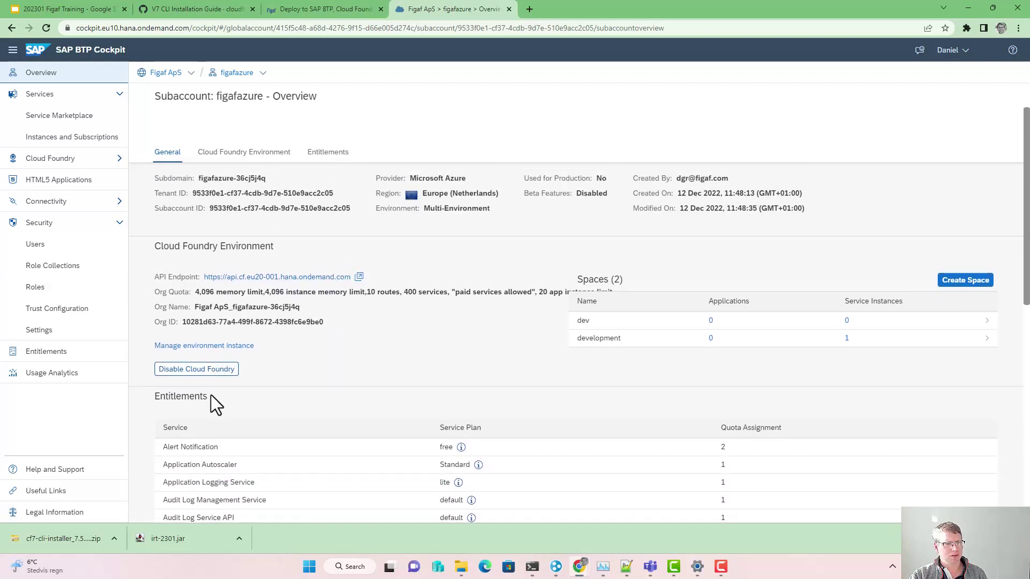
pyautogui.click(94, 351)
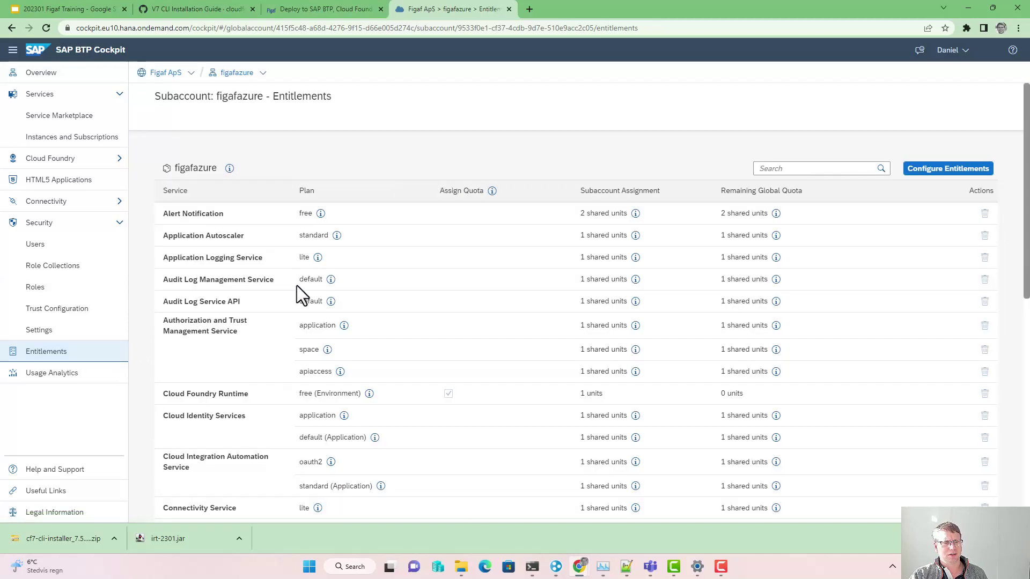
# Step: Filter figafazure's entitlements for 'run' and browse available runtime service plans such as Kyma Runtime
pyautogui.click(846, 166)
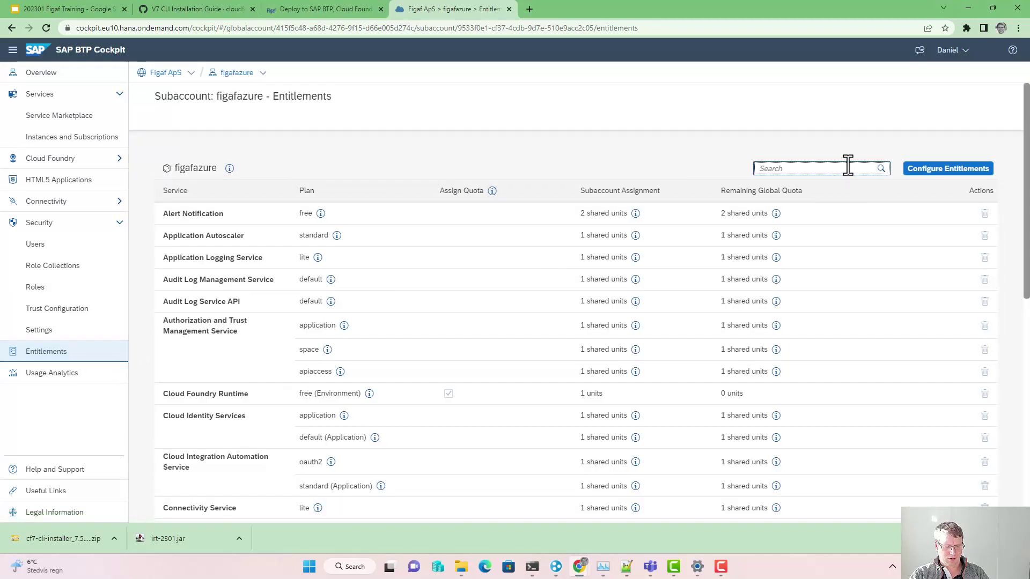
pyautogui.write('run')
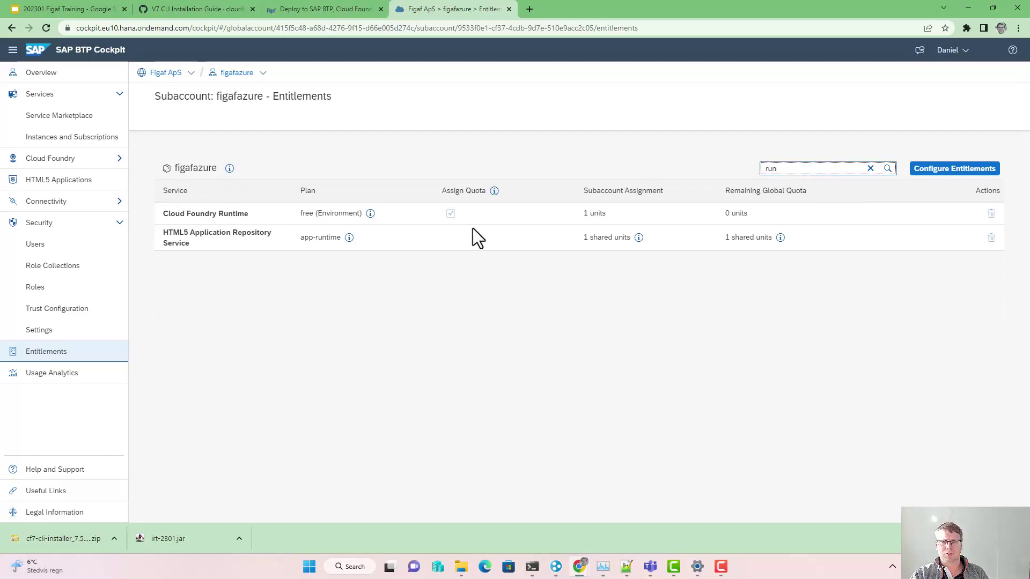
pyautogui.click(930, 171)
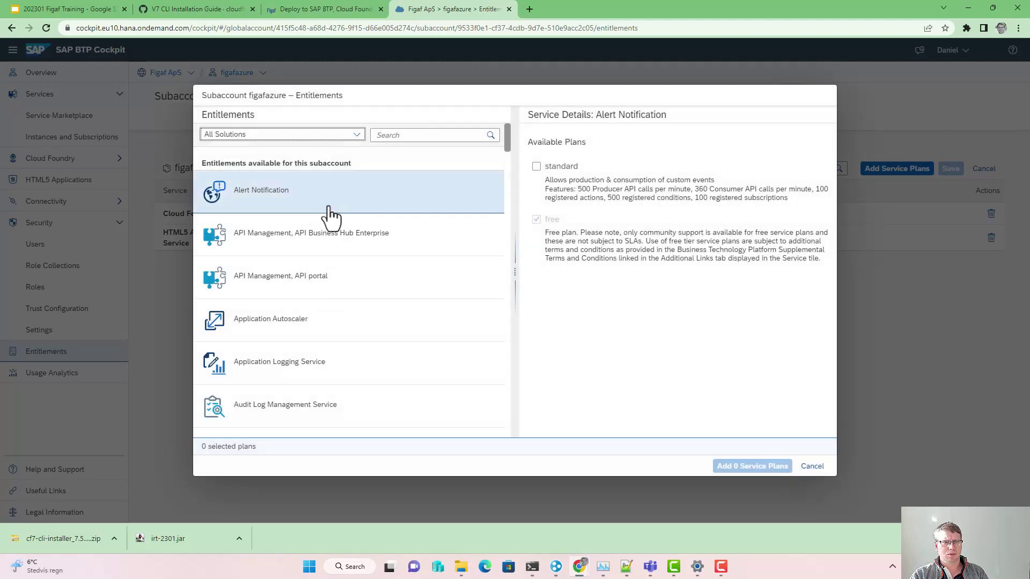
pyautogui.click(391, 135)
pyautogui.write('run')
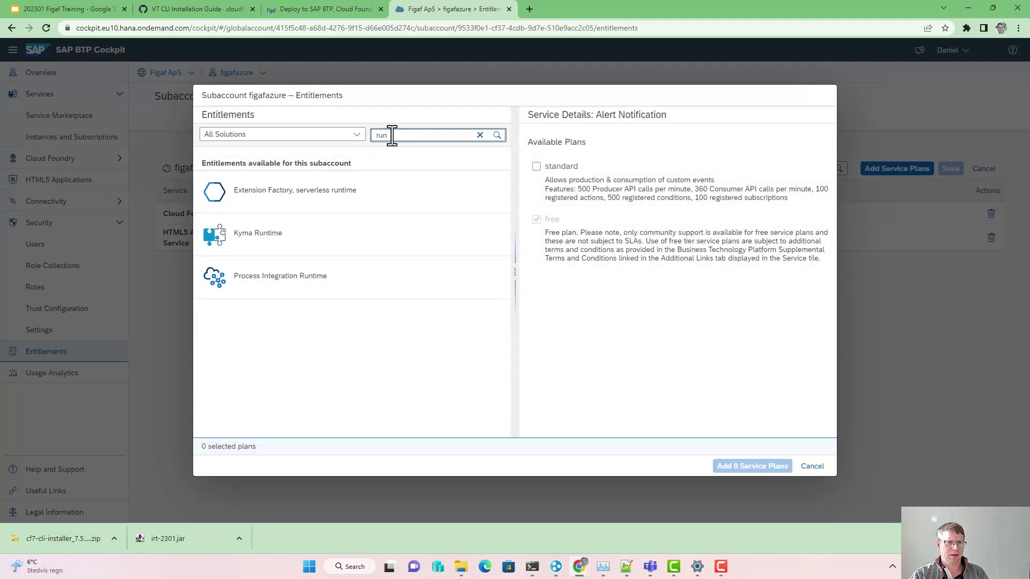
pyautogui.click(337, 247)
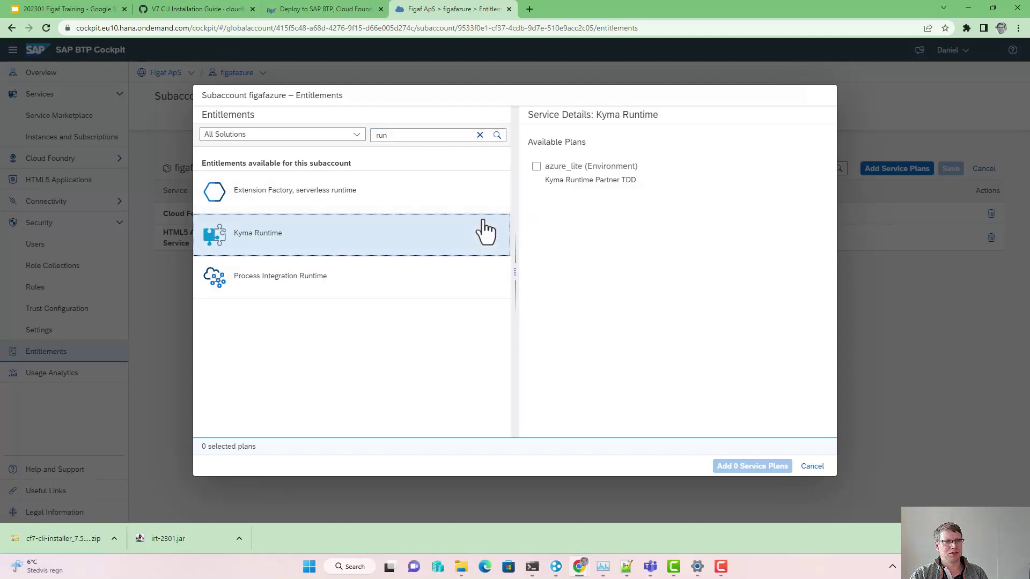
pyautogui.press('Escape')
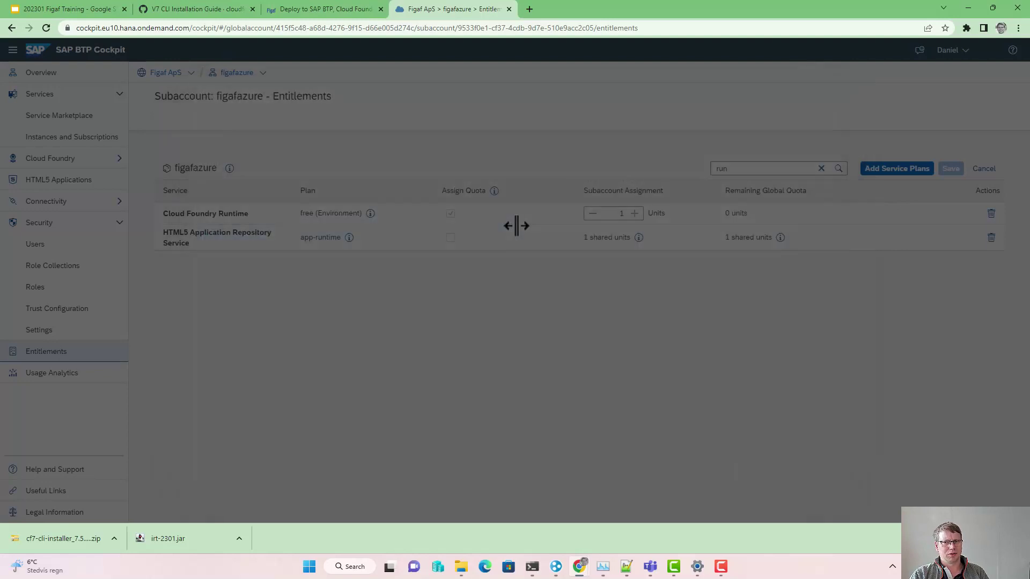
# Step: Filter for 'pos' to confirm the PostgreSQL, hyperscaler option entitlement, cancel editing, and return to figafazure
pyautogui.click(821, 169)
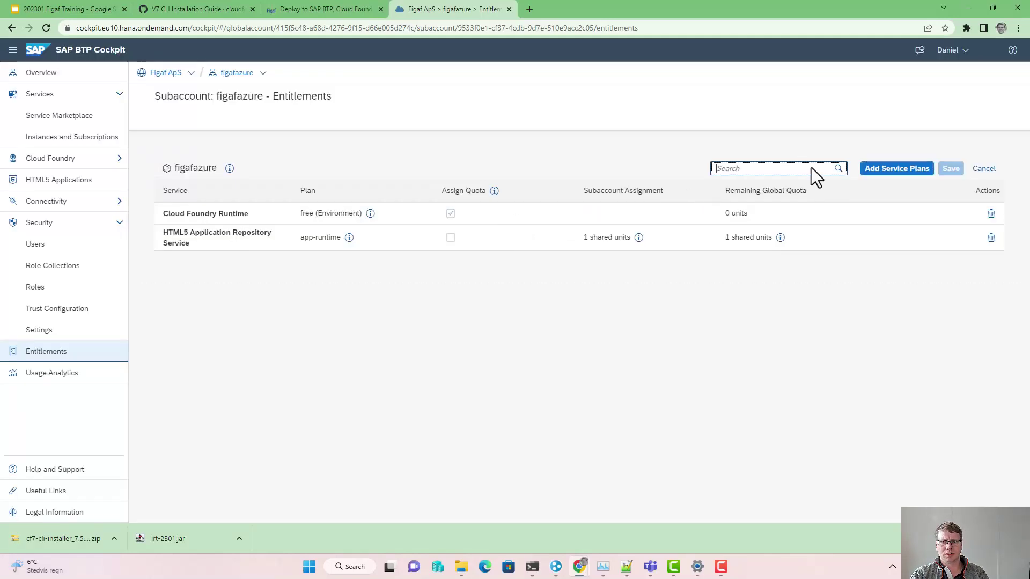
pyautogui.write('pos')
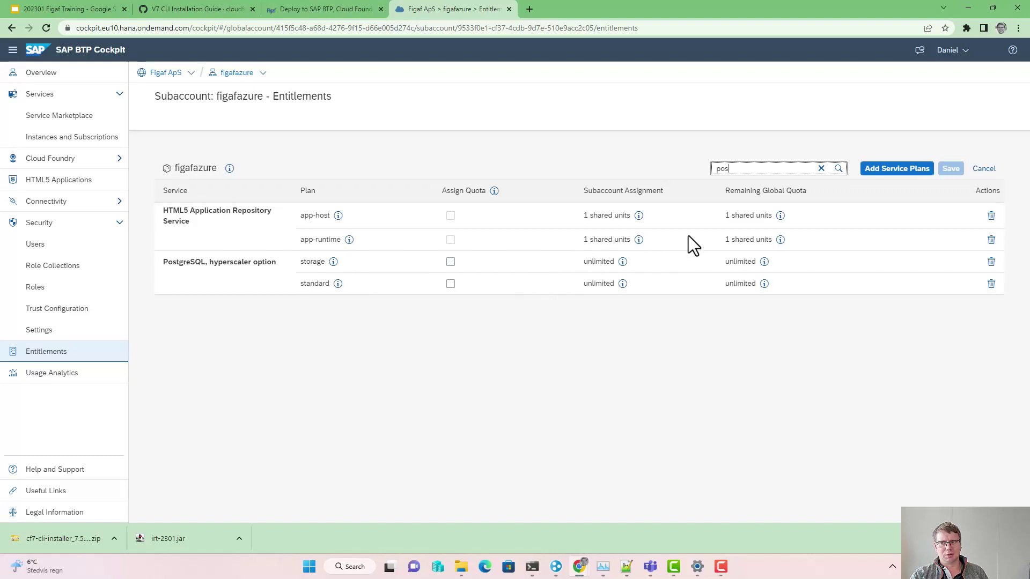
pyautogui.click(982, 169)
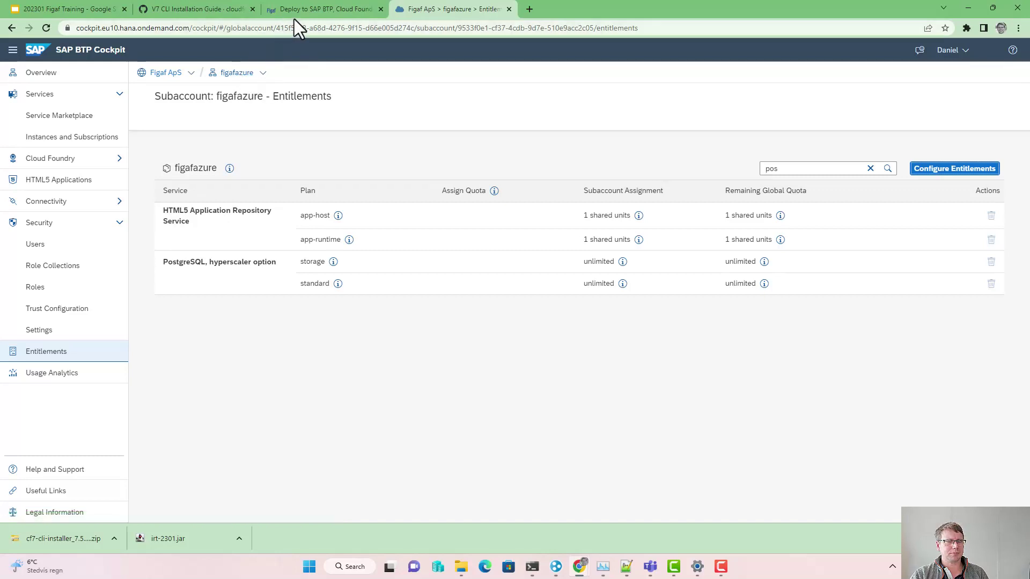
pyautogui.click(231, 75)
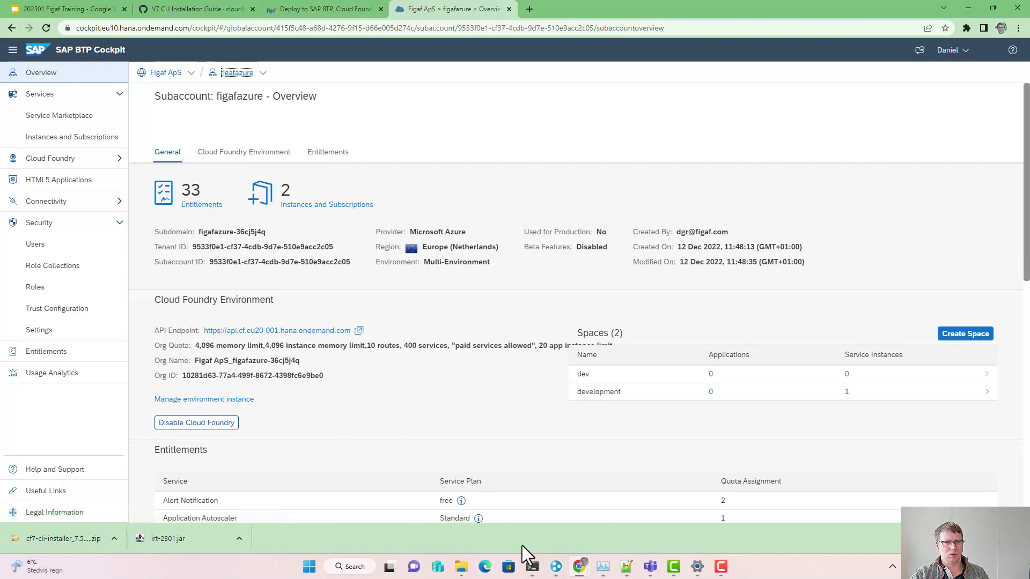
# Step: Close the CLI installation guide and launch a Command Prompt, placed on the right
pyautogui.click(193, 11)
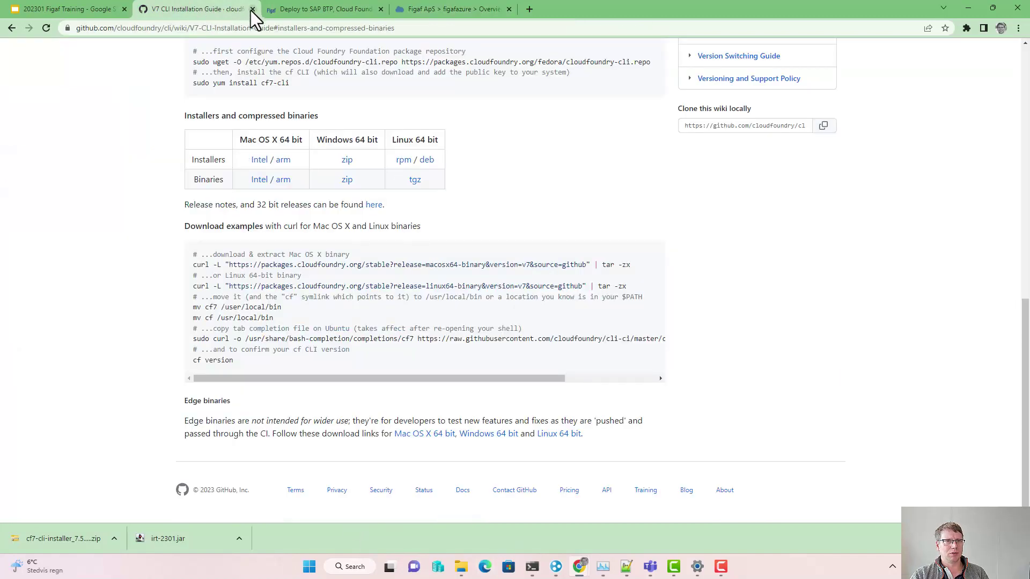
pyautogui.click(252, 9)
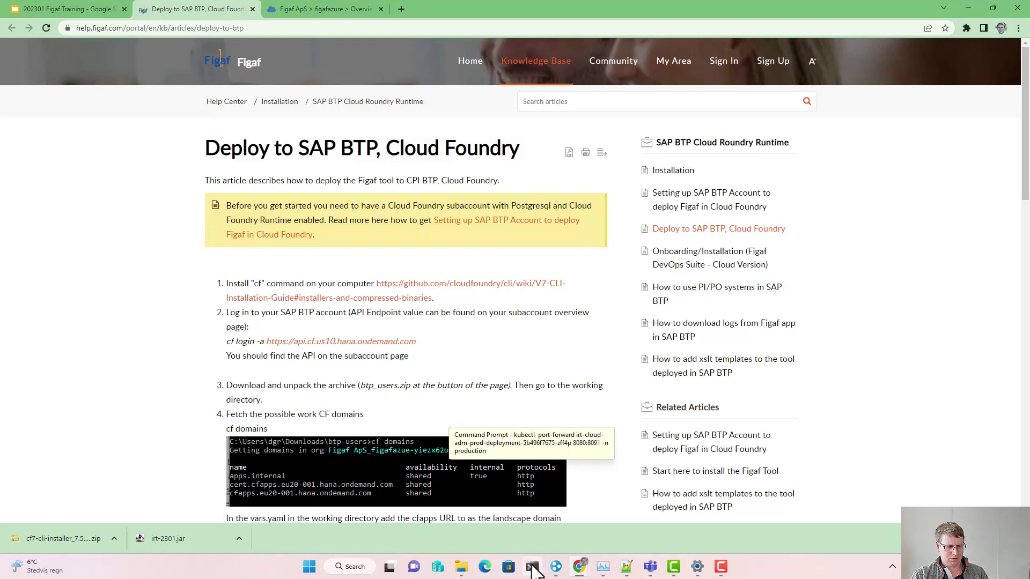
pyautogui.press('super')
pyautogui.write('cmd')
pyautogui.press('Return')
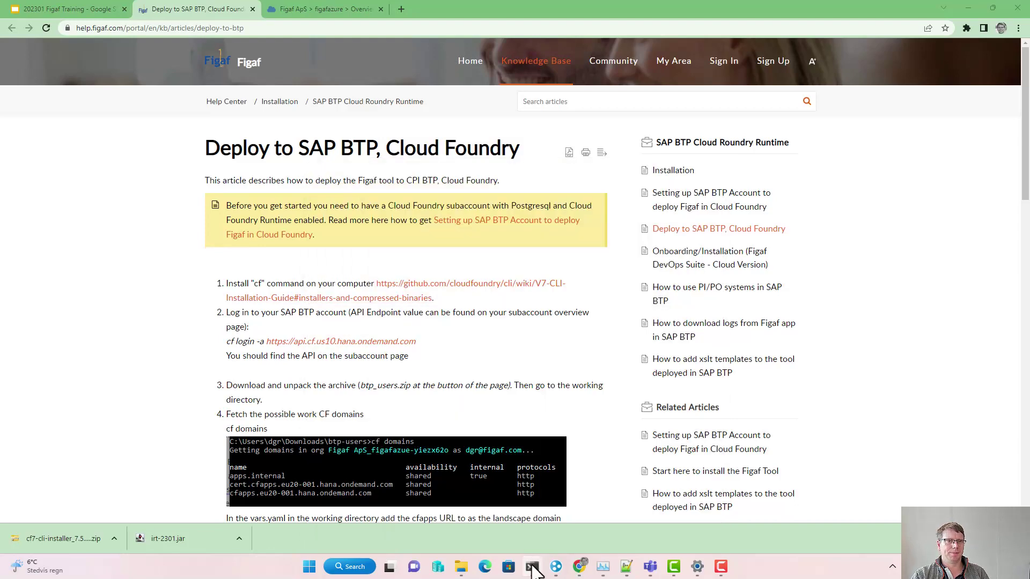
pyautogui.moveTo(283, 90); pyautogui.dragTo(648, 70)
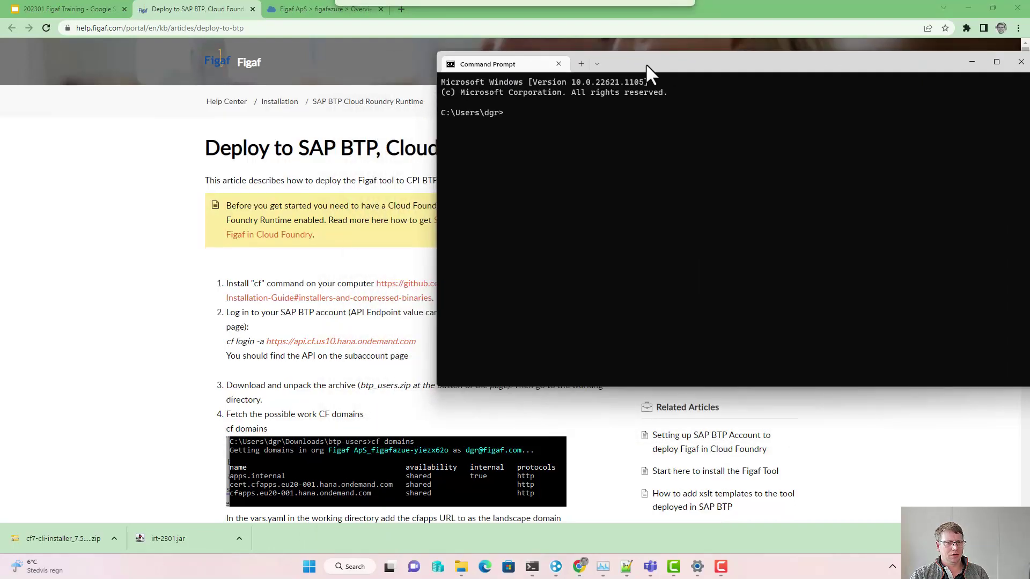
# Step: Extract the downloaded btp-users.zip into a btp-users folder in Downloads
pyautogui.click(316, 331)
pyautogui.scroll(-20, 317, 330)
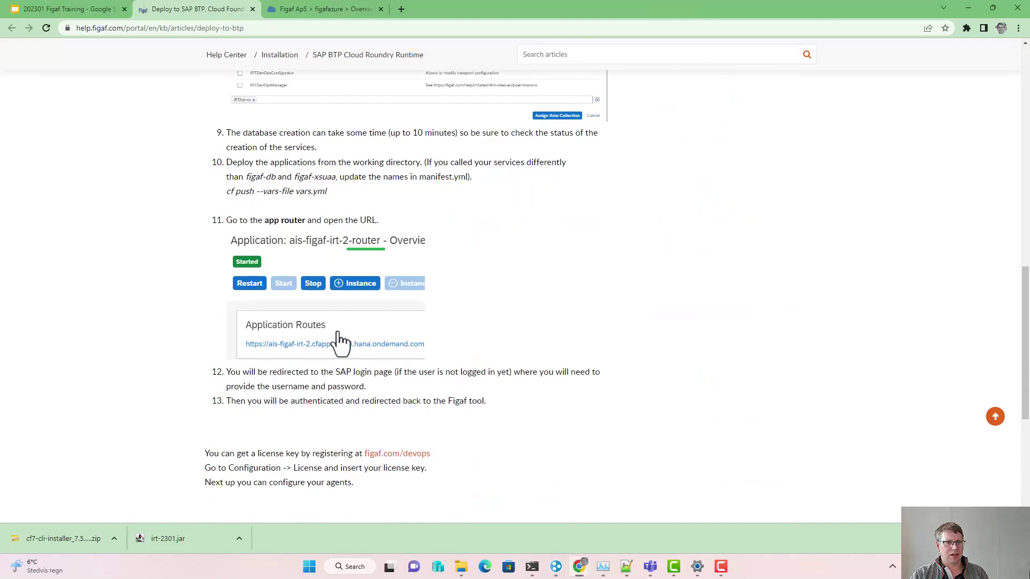
pyautogui.scroll(1, 252, 300)
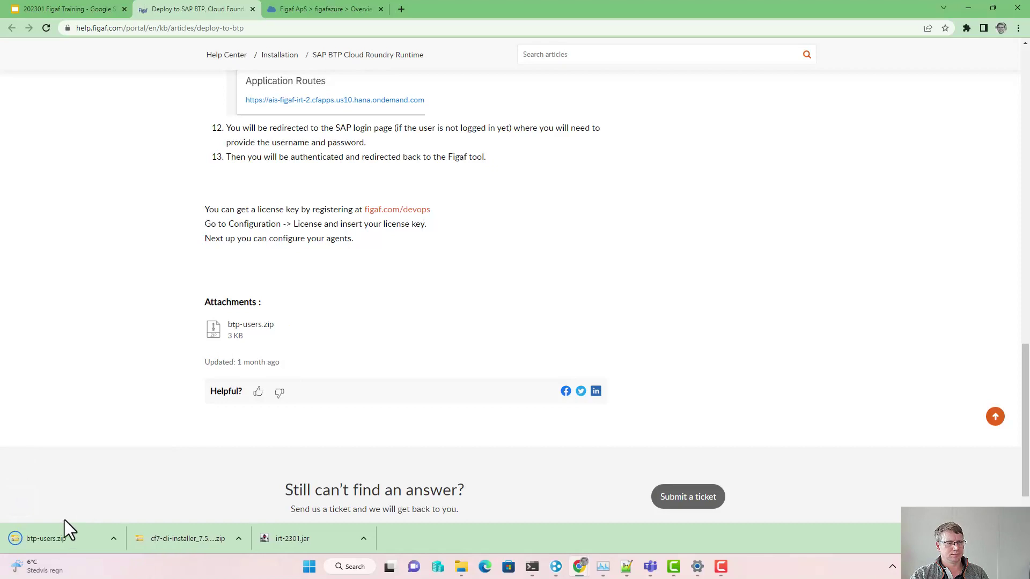
pyautogui.click(114, 538)
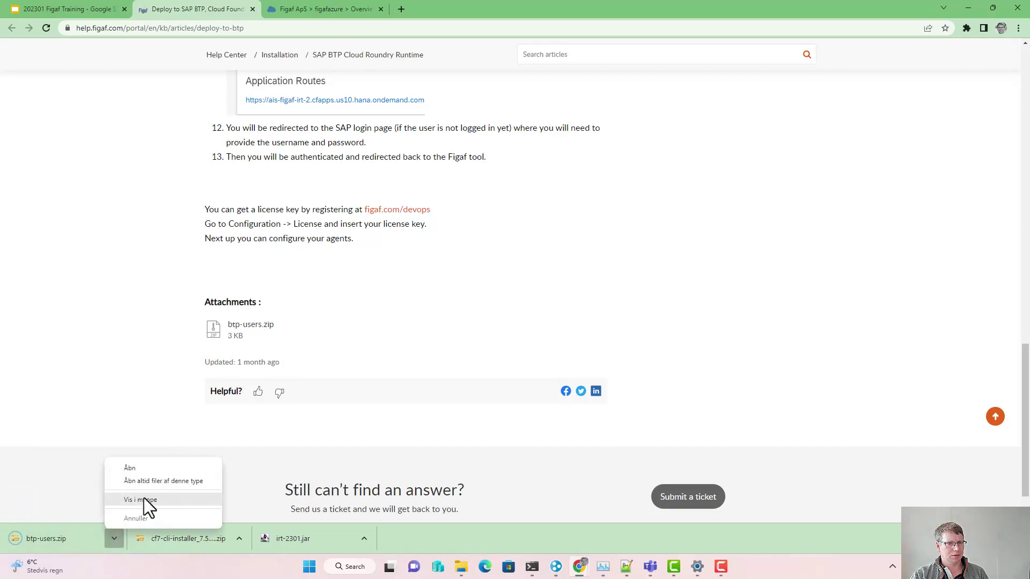
pyautogui.click(150, 471)
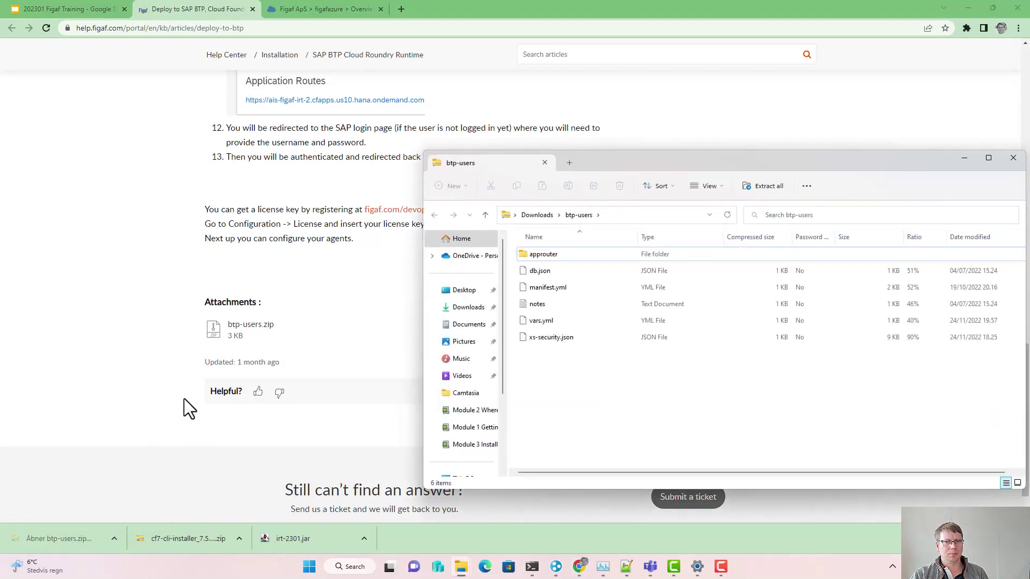
pyautogui.click(757, 185)
pyautogui.click(612, 387)
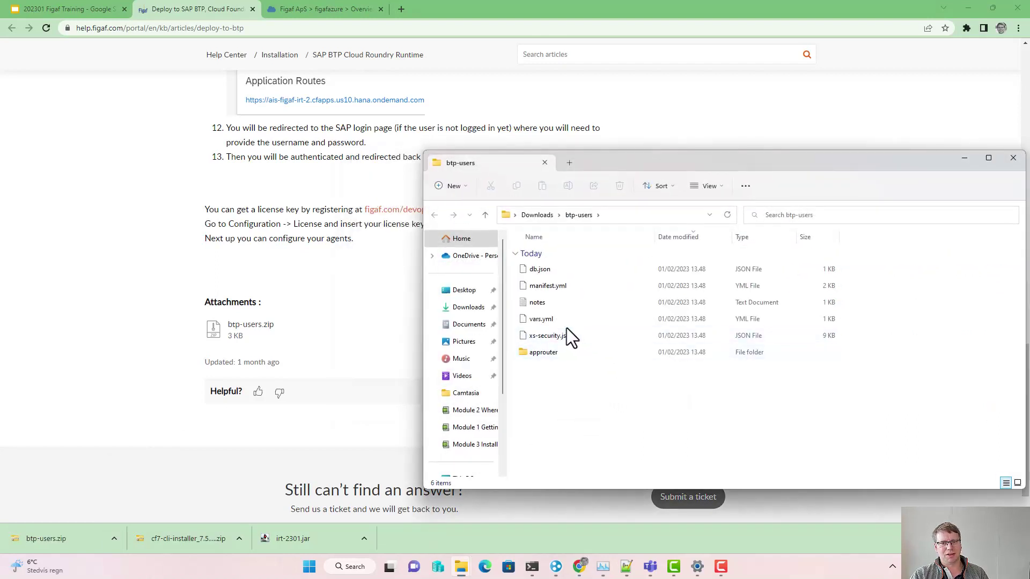
# Step: Copy the btp-users folder path and bring the Command Prompt forward
pyautogui.click(331, 249)
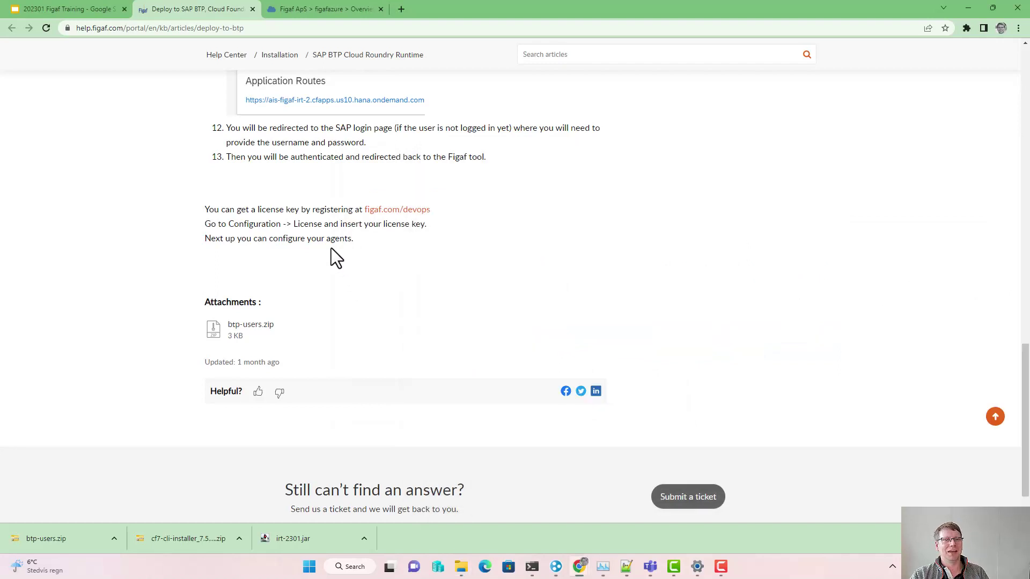
pyautogui.scroll(3, 330, 248)
pyautogui.hotkey('alt', 'Tab')
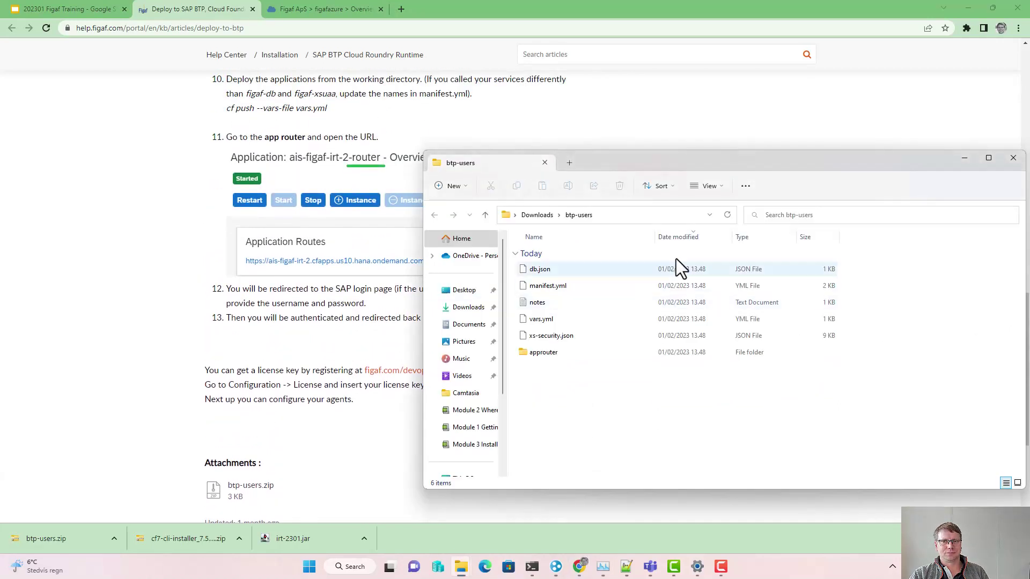
pyautogui.click(646, 214)
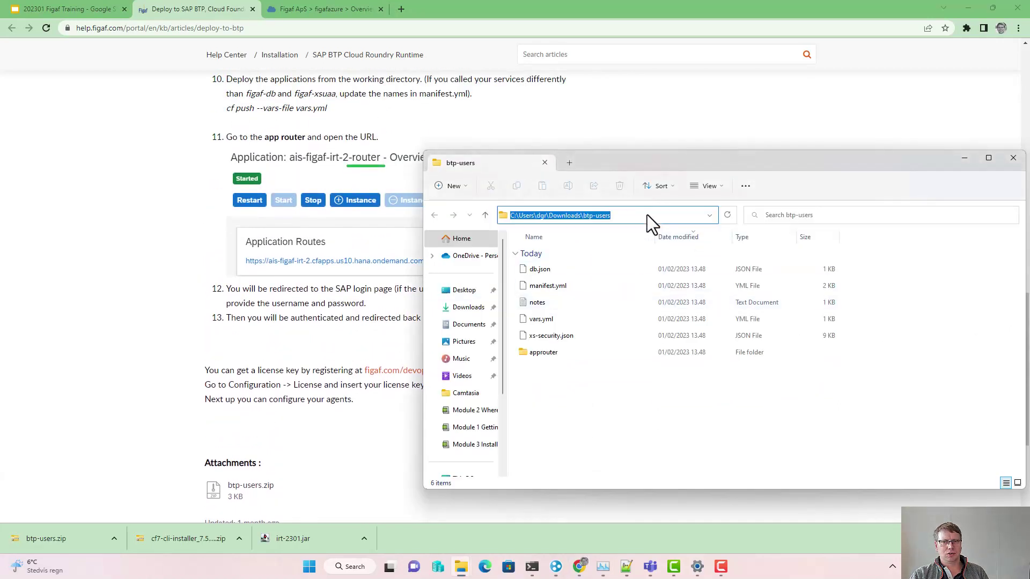
pyautogui.hotkey('alt', 'Tab')
pyautogui.hotkey('alt', 'Tab')
pyautogui.hotkey('alt', 'Tab')
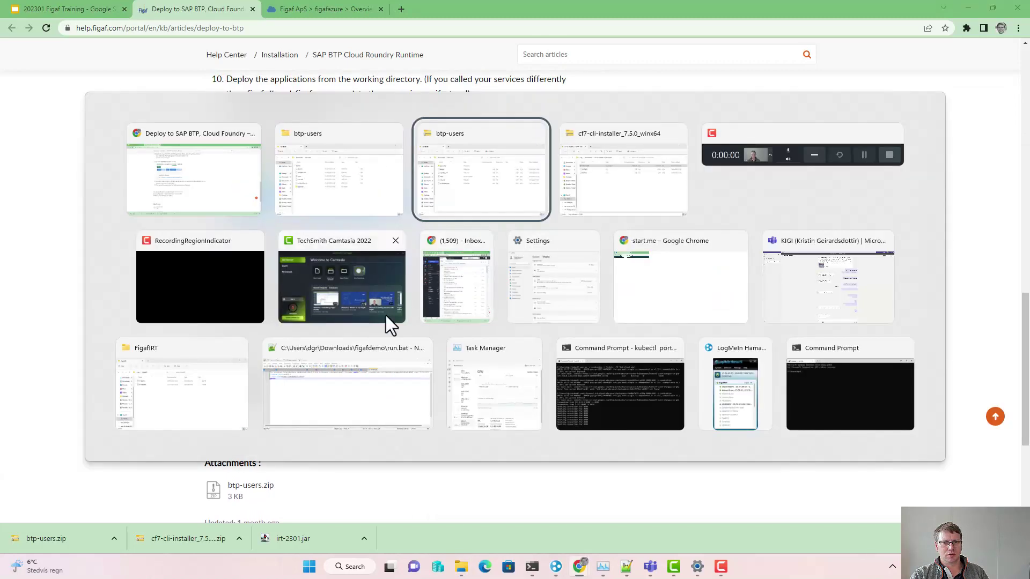
pyautogui.click(799, 390)
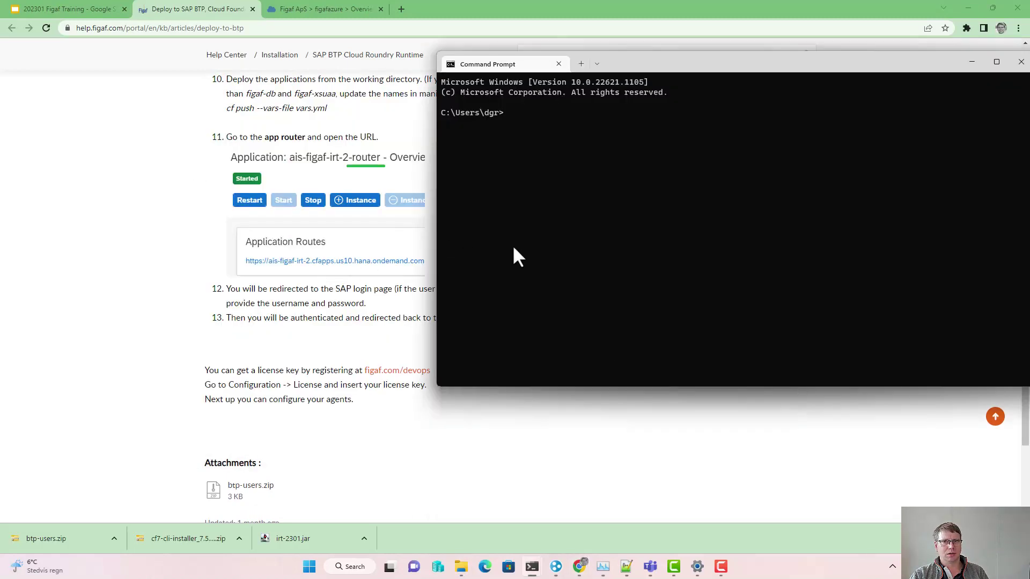
# Step: Change the Command Prompt's directory to the btp-users folder
pyautogui.write('cd')
pyautogui.write('C:\\Users\\dgr\\Downloads\\btp-users')
pyautogui.press('Return')
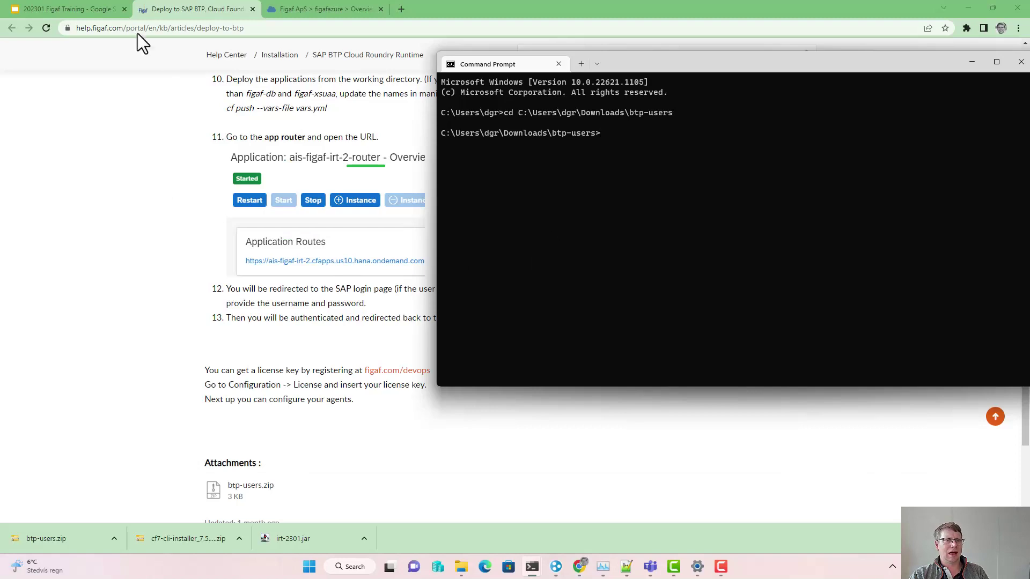
pyautogui.hotkey('alt', 'Tab')
pyautogui.scroll(10, 151, 165)
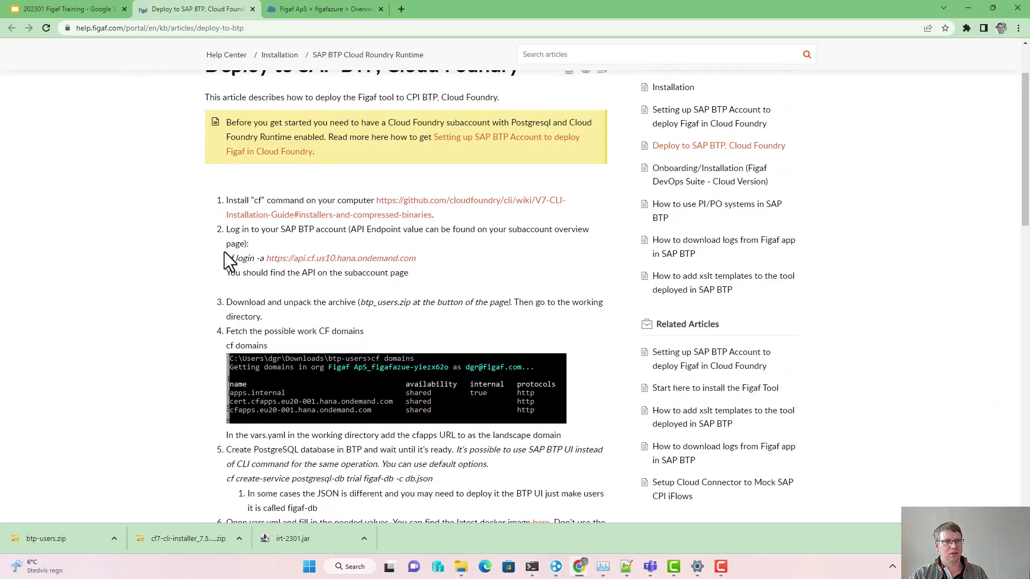
pyautogui.hotkey('alt', 'Tab')
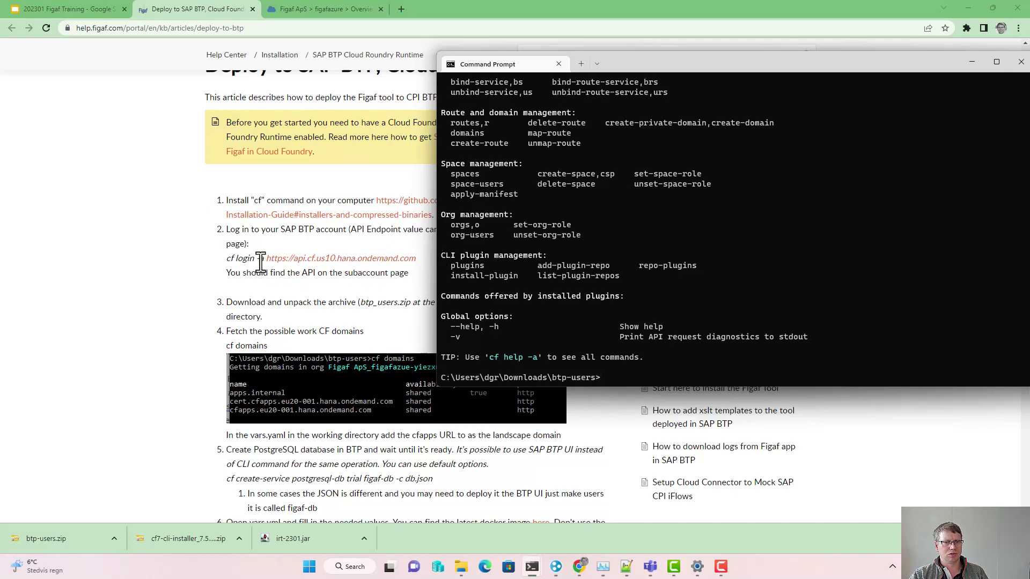
# Step: Copy the 'cf login -a' command from the article and paste it at the prompt
pyautogui.moveTo(231, 258); pyautogui.dragTo(264, 259)
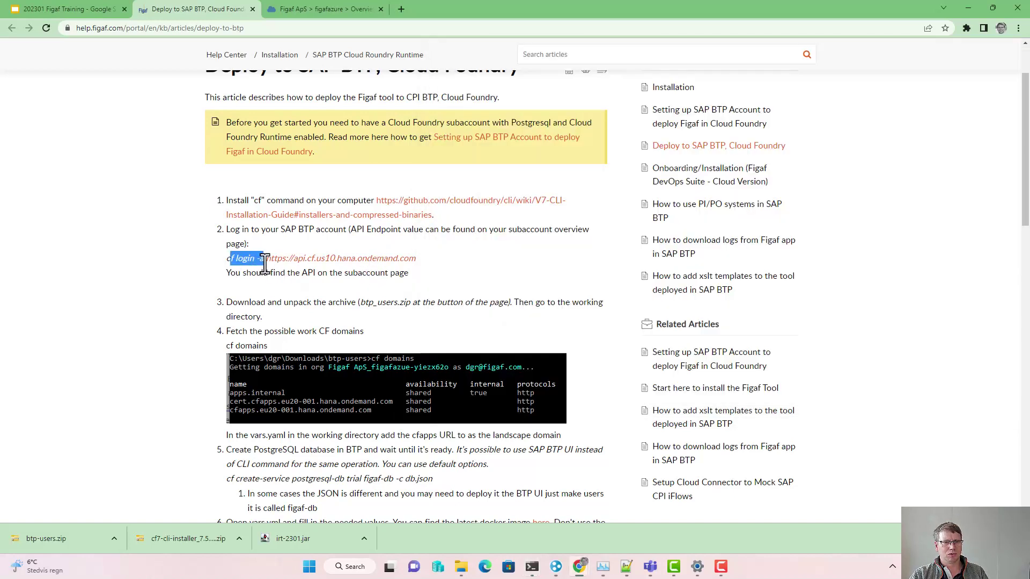
pyautogui.click(266, 263)
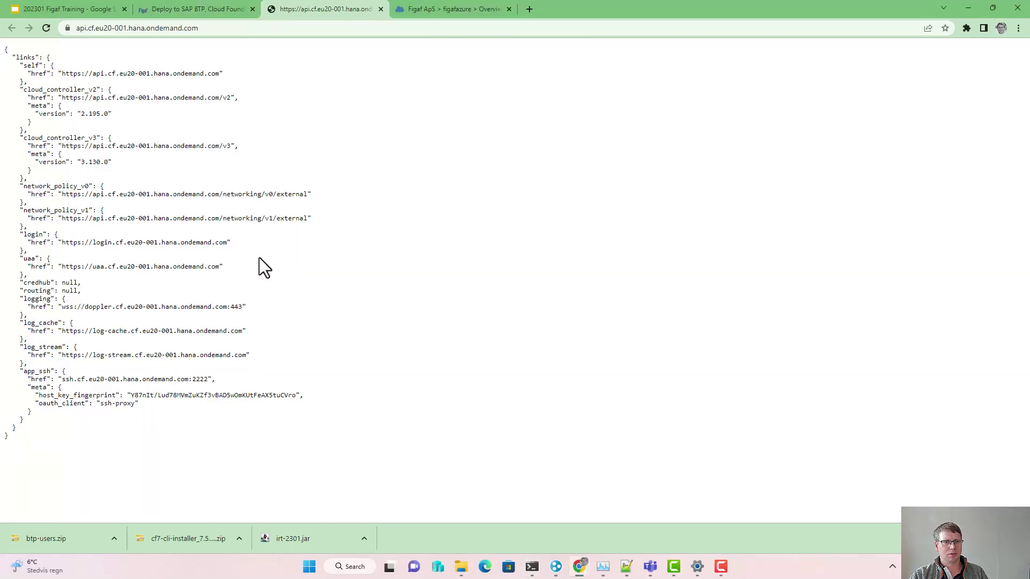
pyautogui.click(381, 9)
pyautogui.click(219, 261)
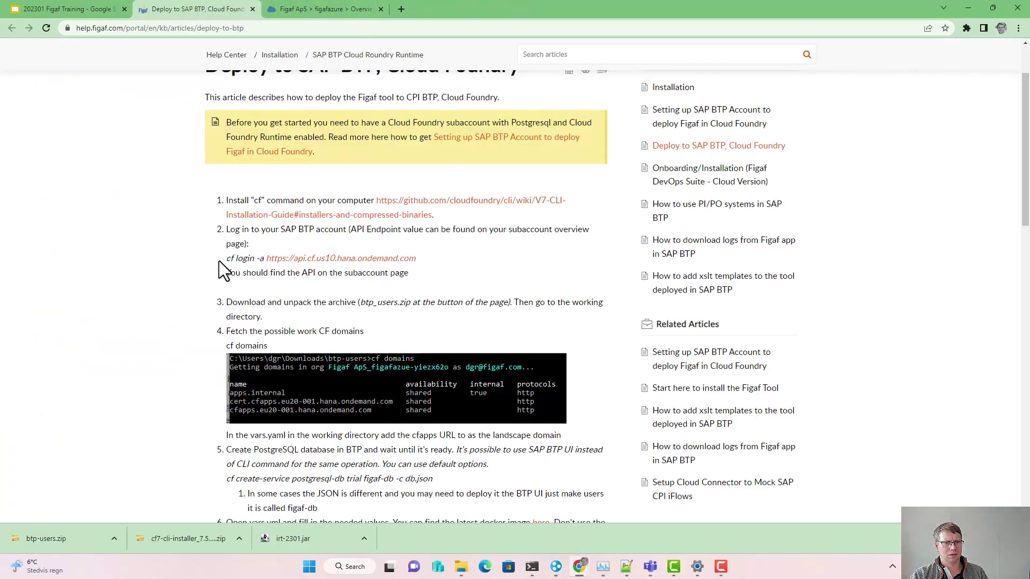
pyautogui.moveTo(221, 258); pyautogui.dragTo(265, 262)
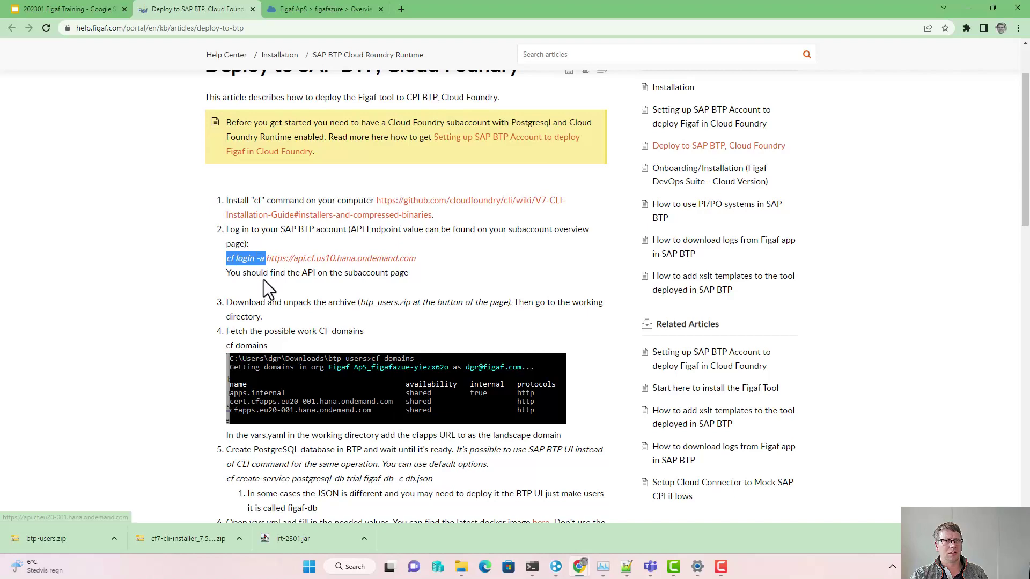
pyautogui.hotkey('alt', 'Tab')
pyautogui.write('cf login -a')
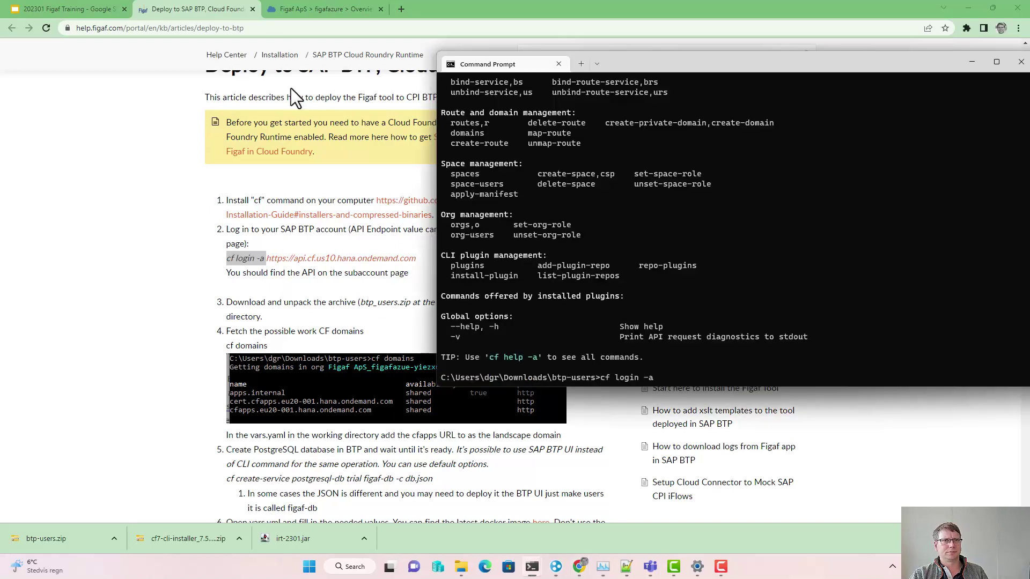
# Step: Append the api.cf.eu20-001.hana.ondemand.com endpoint, run the login, and enter the user's e-mail and password
pyautogui.click(289, 8)
pyautogui.click(356, 331)
pyautogui.click(432, 29)
pyautogui.hotkey('ctrl', 'a')
pyautogui.hotkey('alt', 'Tab')
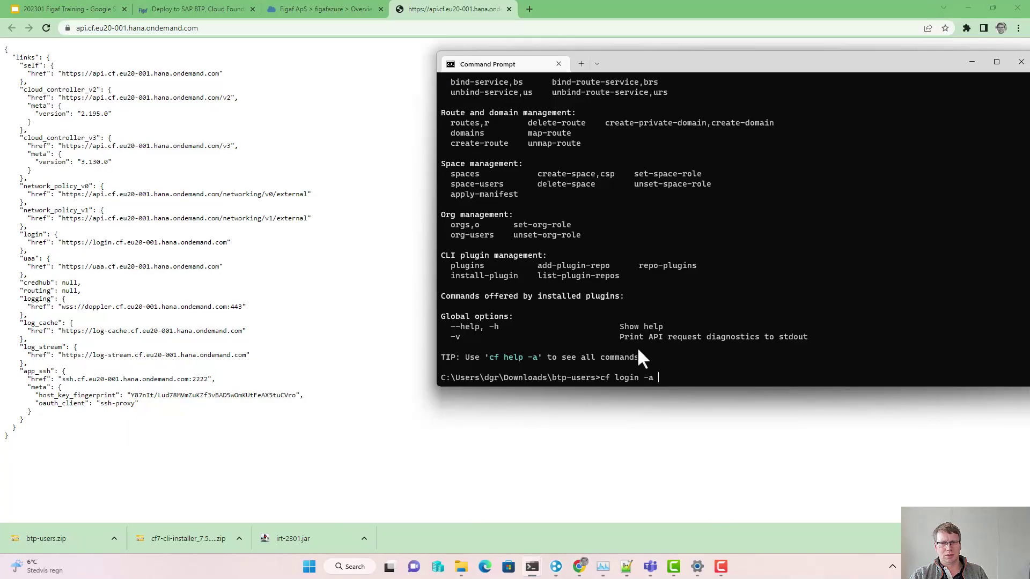
pyautogui.write('https://api.cf.eu20-001.hana.ondemand.com/')
pyautogui.press('Return')
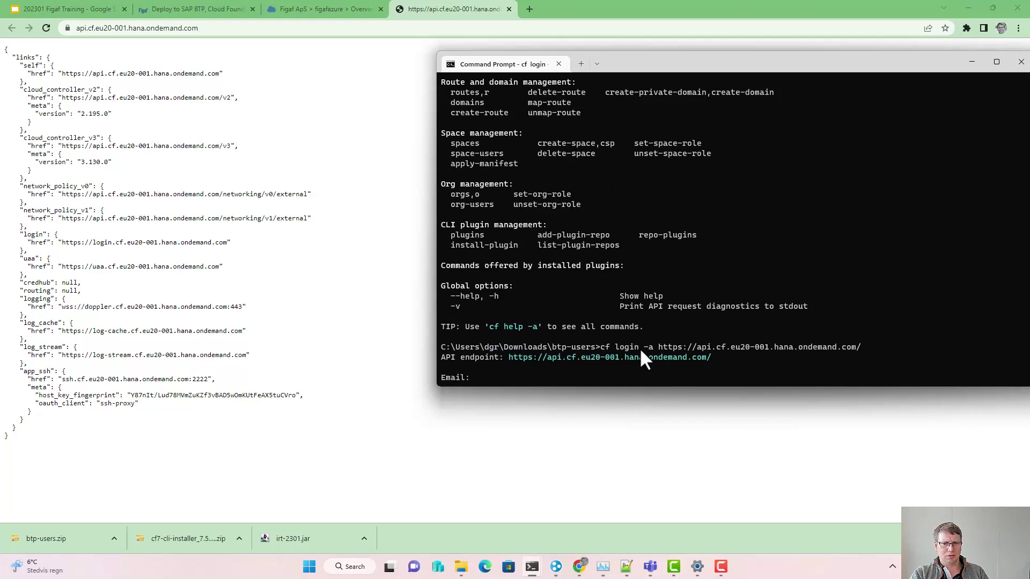
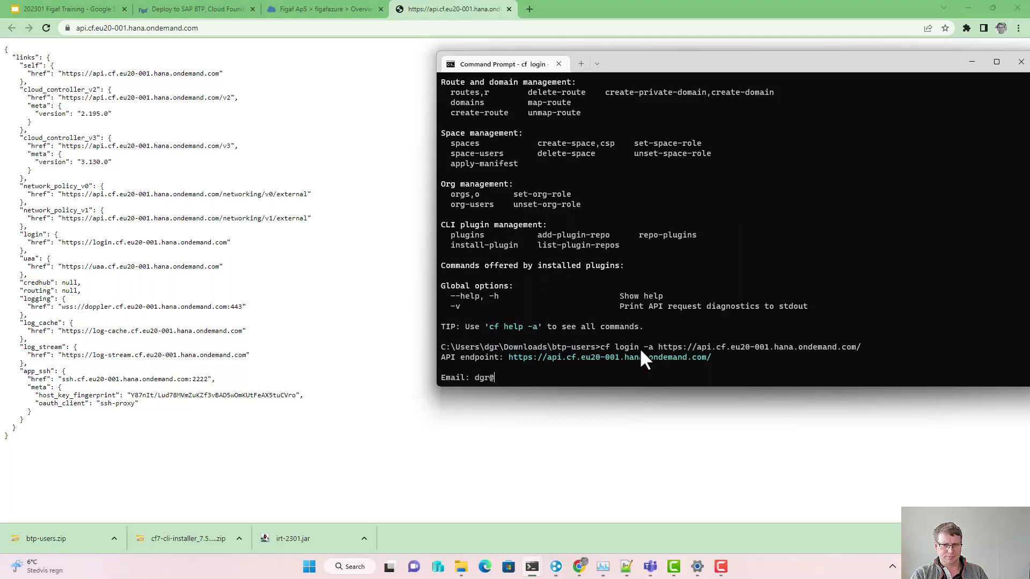
pyautogui.press('Return')
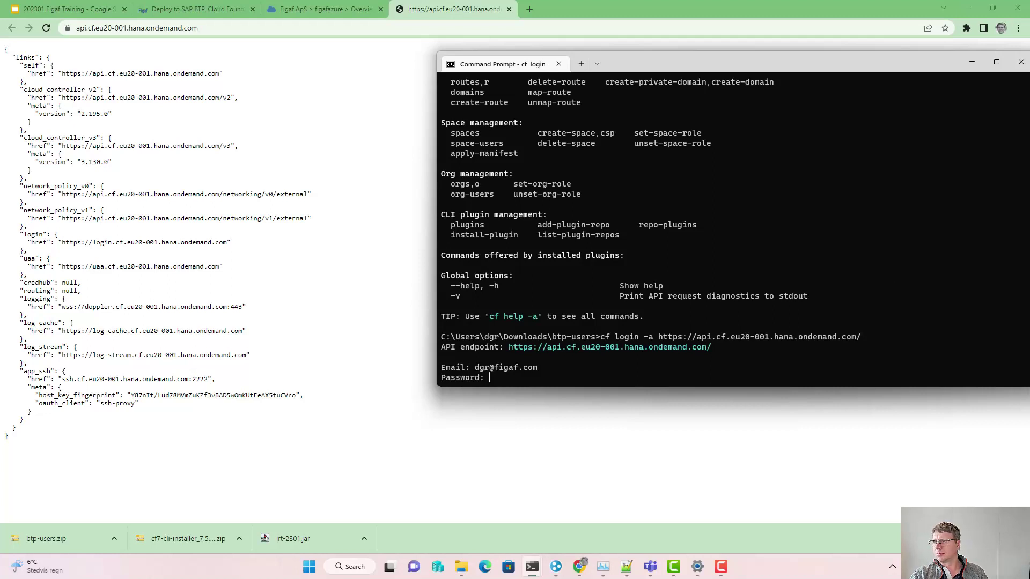
pyautogui.press('Return')
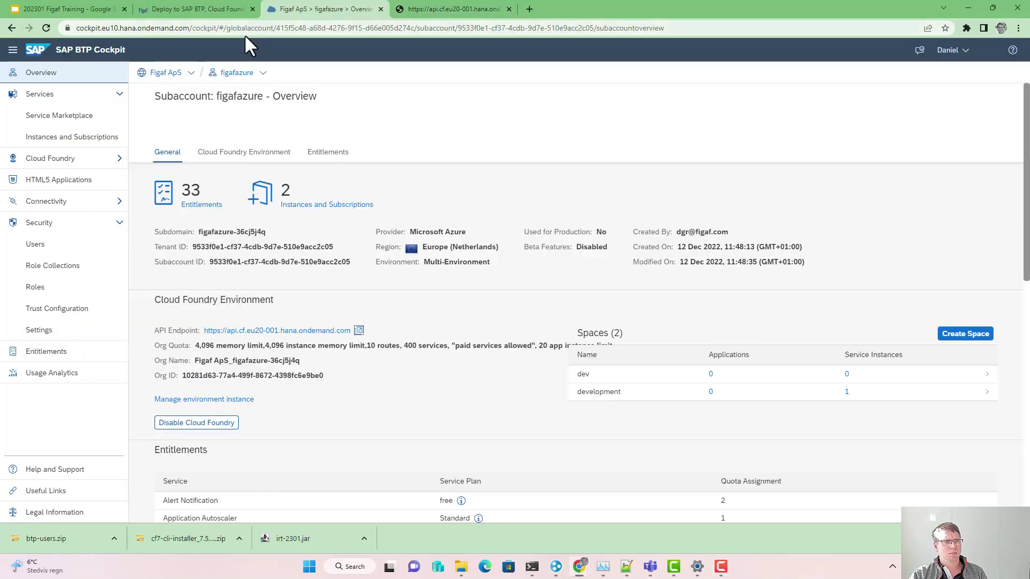
# Step: Review figafazure's Cloud Foundry spaces and the development space's service instances
pyautogui.click(62, 160)
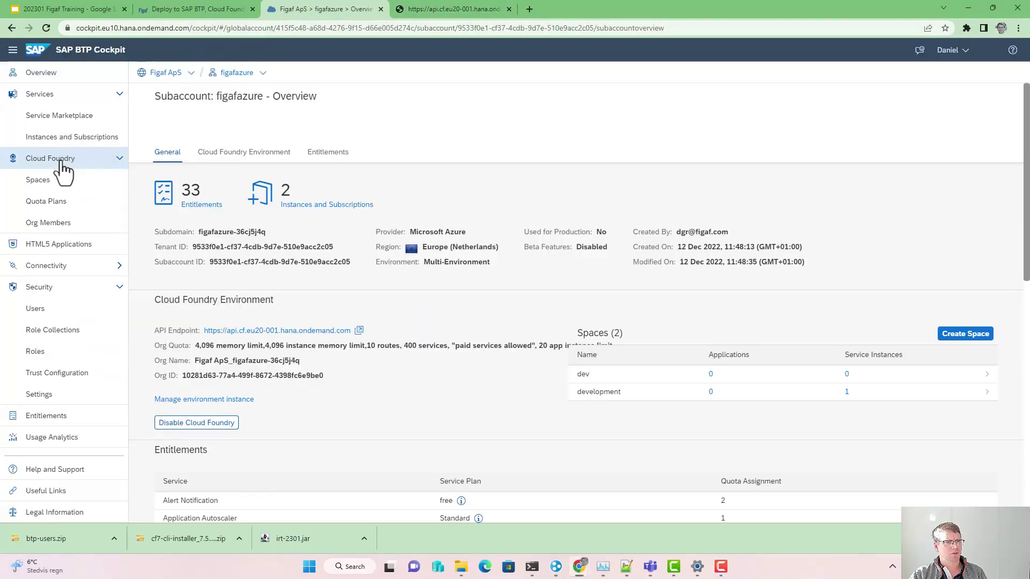
pyautogui.click(61, 181)
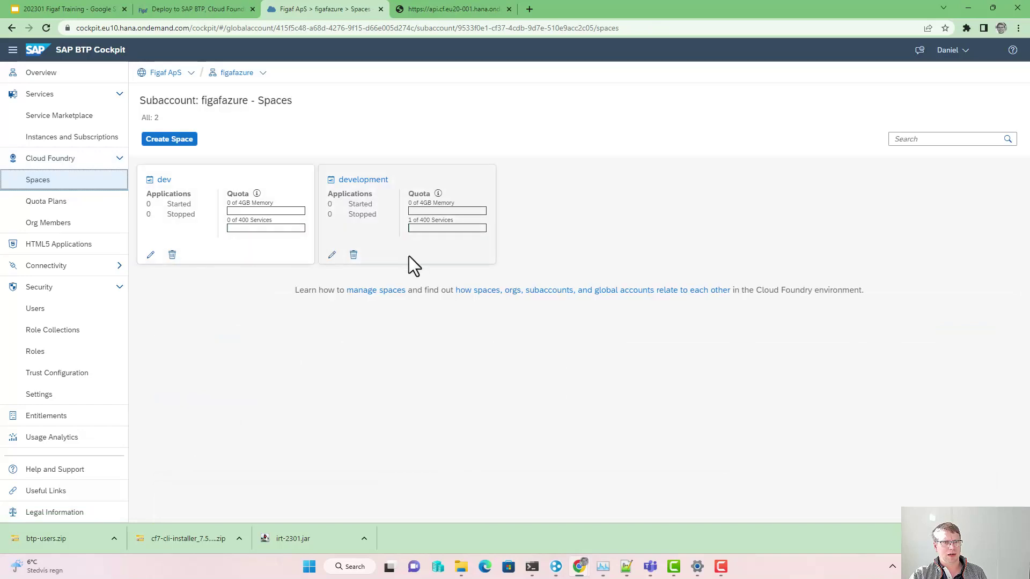
pyautogui.click(410, 233)
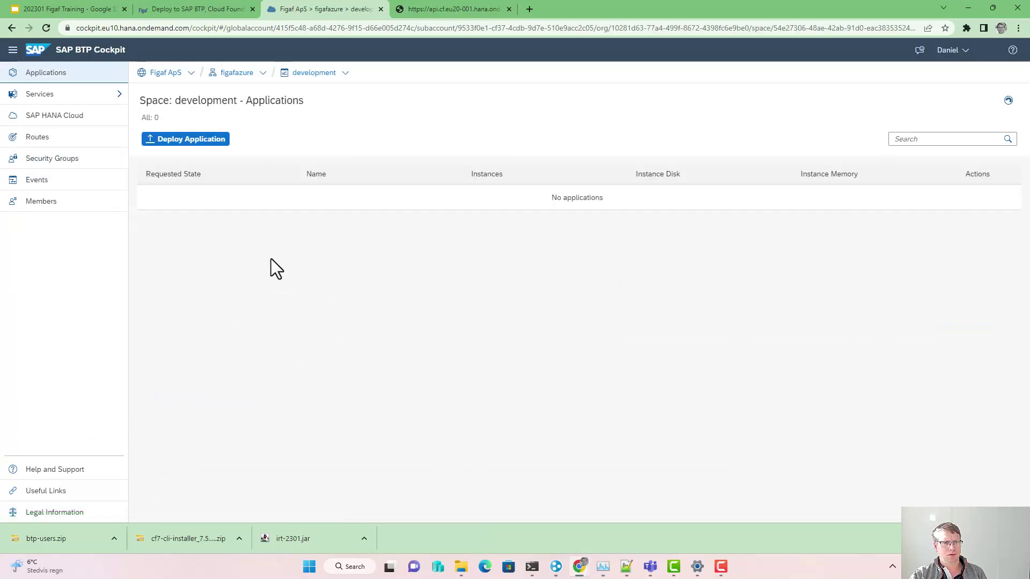
pyautogui.click(73, 97)
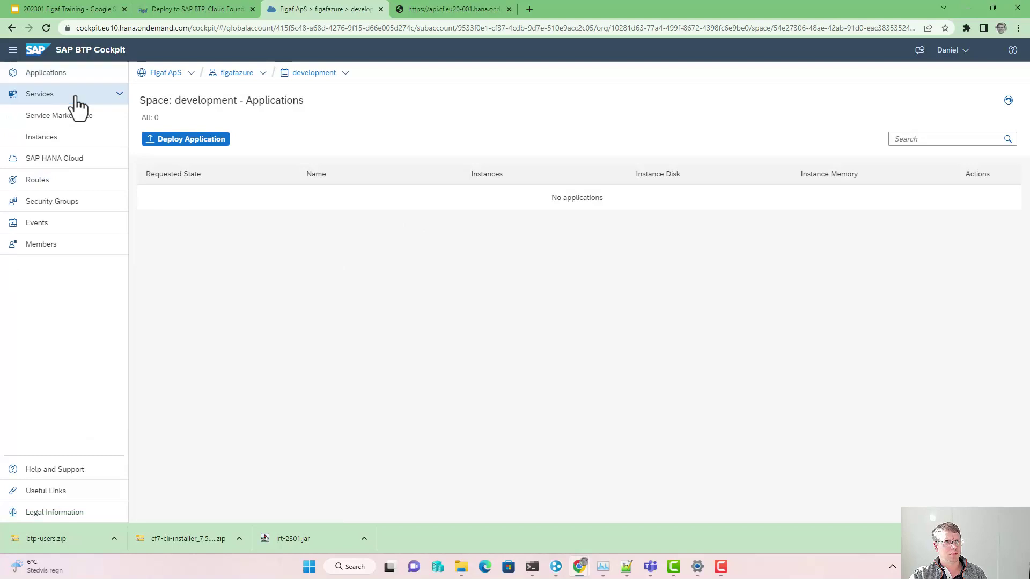
pyautogui.click(48, 139)
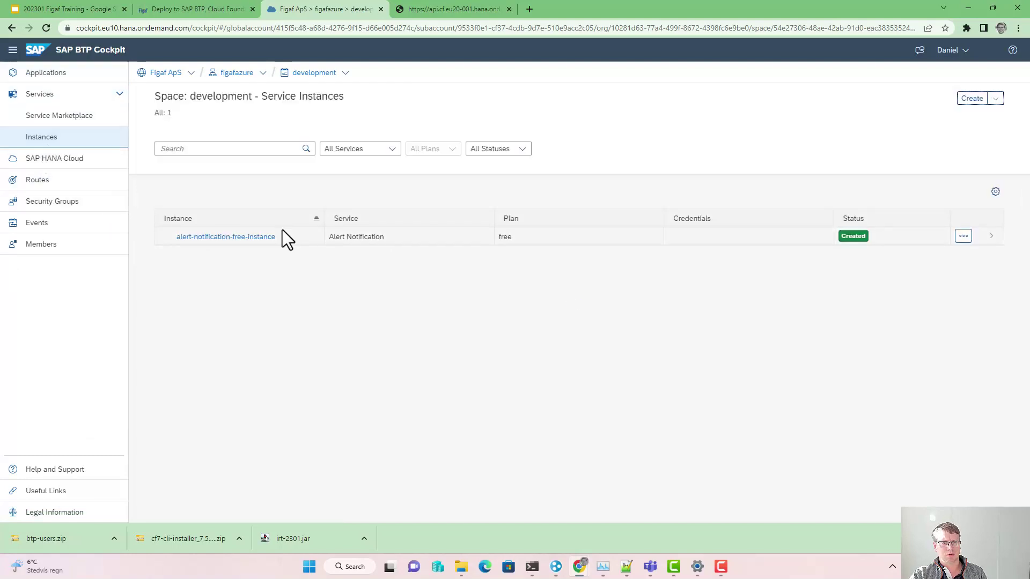
pyautogui.click(227, 79)
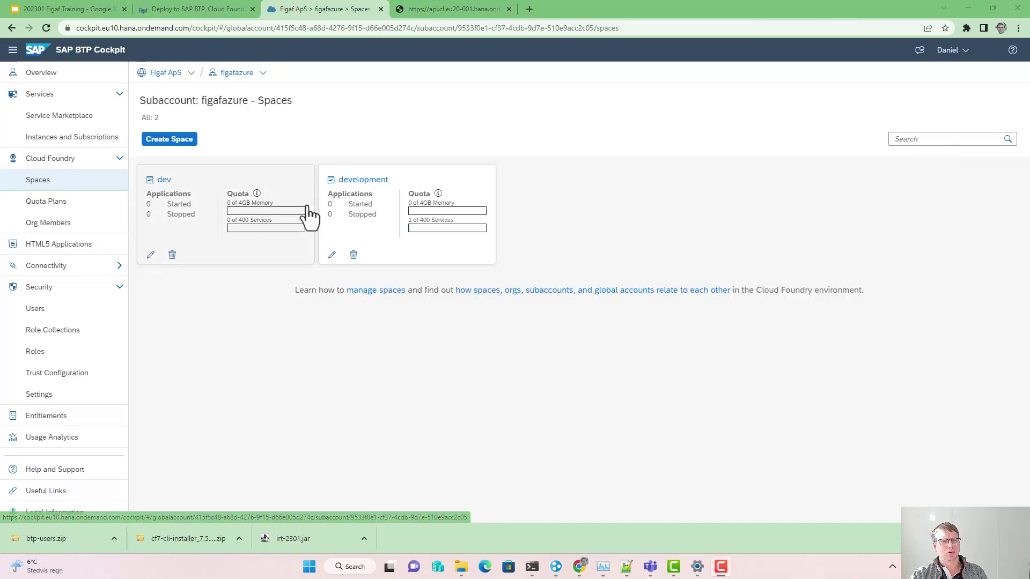
# Step: Choose space 1 (dev) at the cf login prompt to finish logging in
pyautogui.hotkey('alt', 'Tab')
pyautogui.write('1')
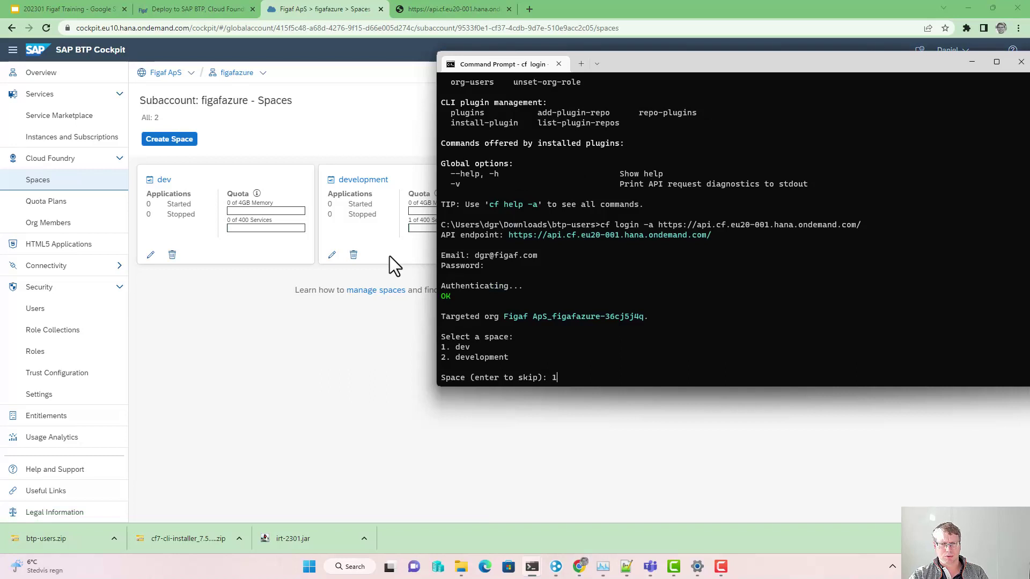
pyautogui.press('Return')
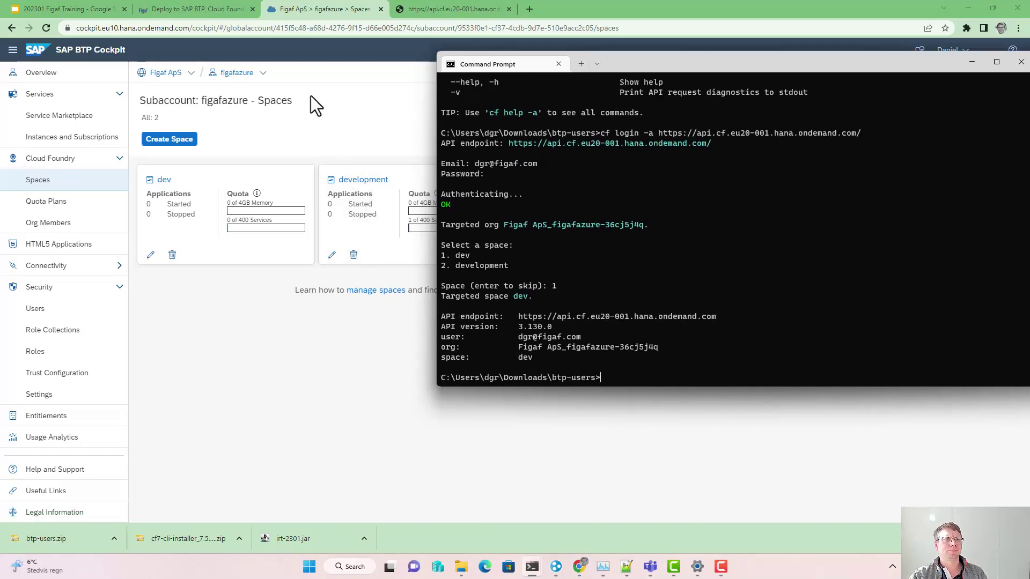
pyautogui.click(210, 10)
# Step: Run 'cf domains' and copy the cfapps.eu20-001.hana.ondemand.com domain from its output
pyautogui.scroll(-1, 207, 345)
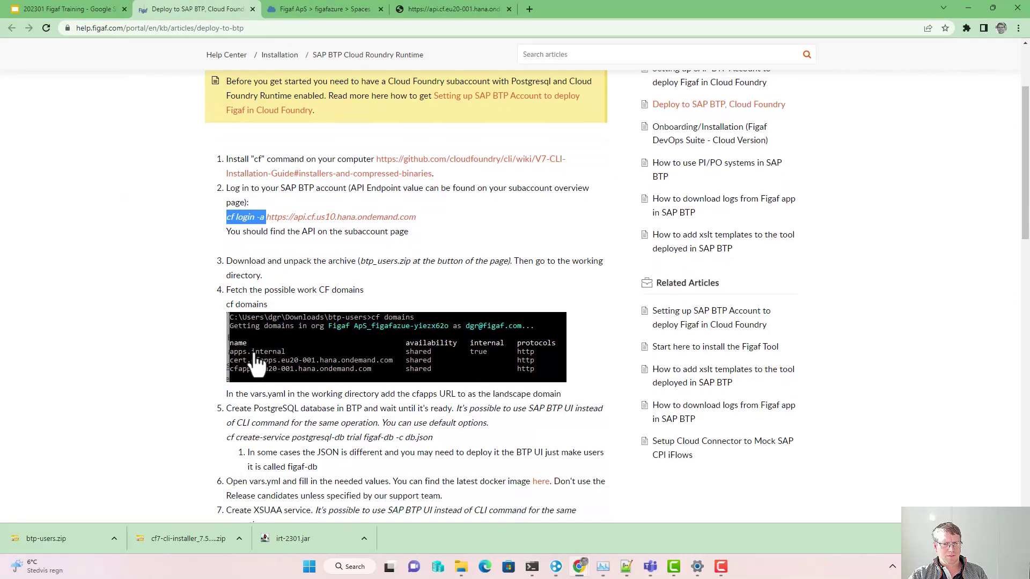
pyautogui.moveTo(226, 293); pyautogui.dragTo(271, 294)
pyautogui.hotkey('ctrl', 'c')
pyautogui.hotkey('alt', 'Tab')
pyautogui.hotkey('ctrl', 'v')
pyautogui.press('Return')
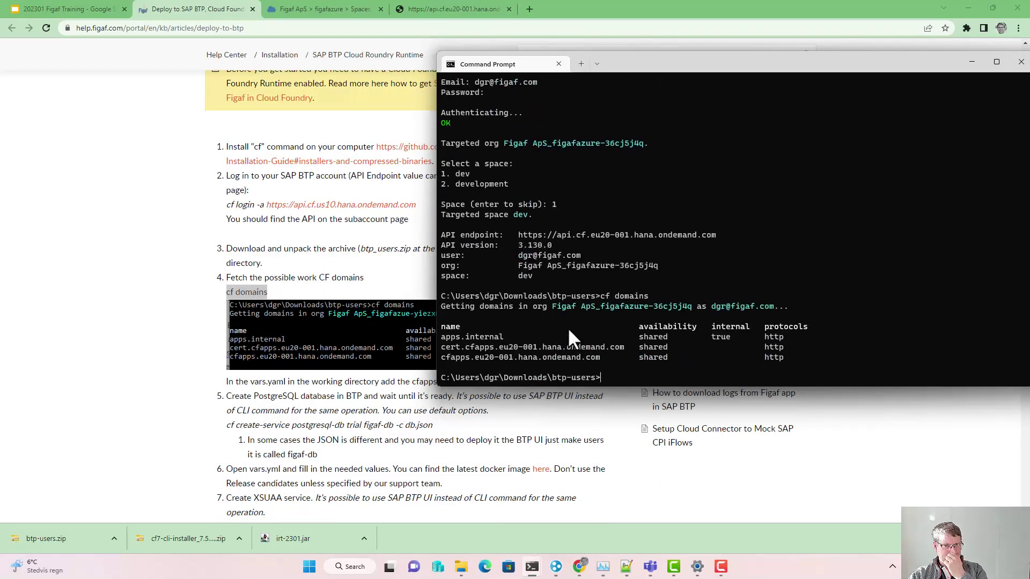
pyautogui.moveTo(441, 356); pyautogui.dragTo(600, 358)
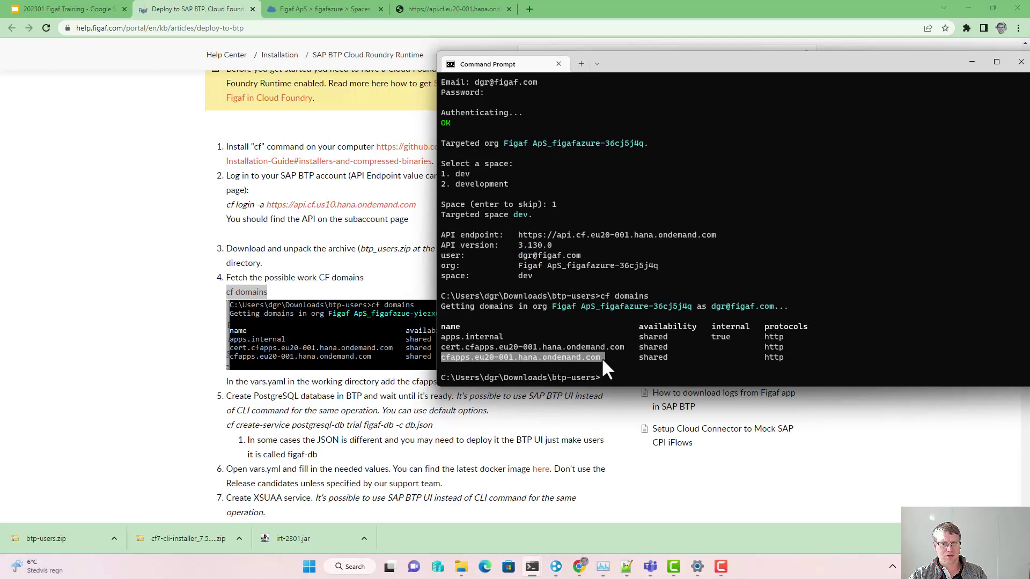
pyautogui.hotkey('ctrl', 'c')
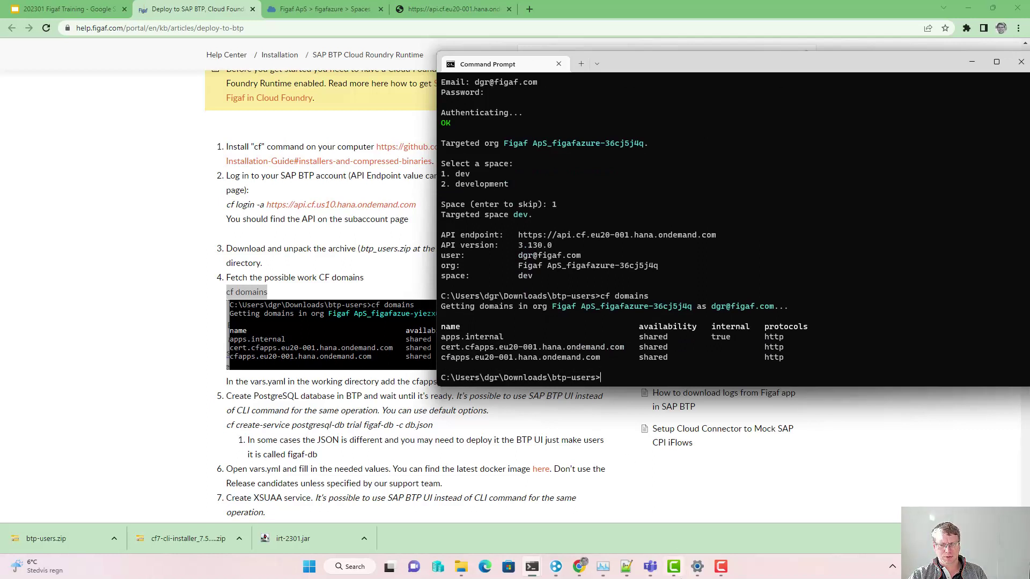
# Step: Open vars.yml from the btp-users folder in Notepad++
pyautogui.moveTo(469, 569)
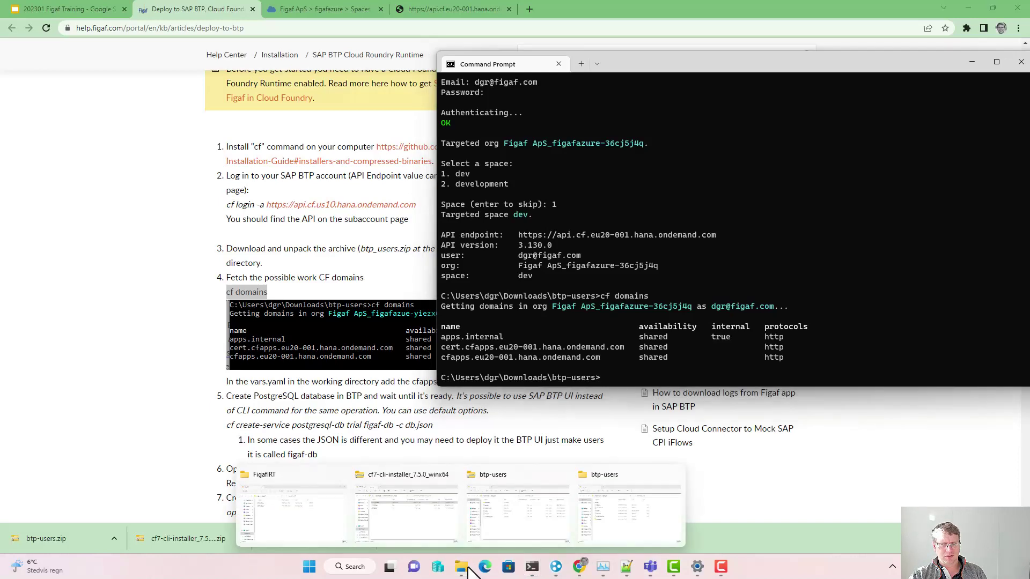
pyautogui.moveTo(536, 513)
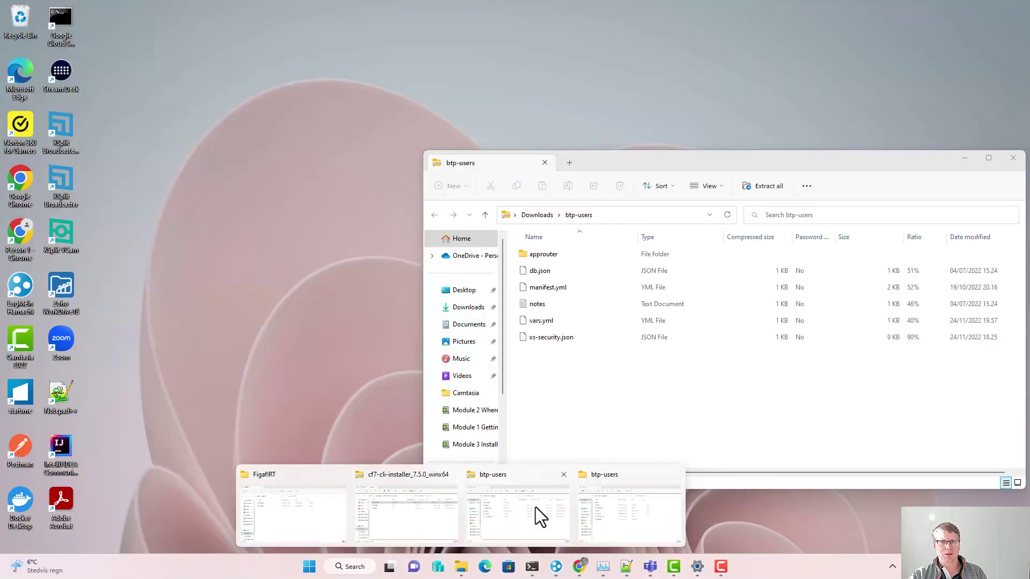
pyautogui.click(641, 509)
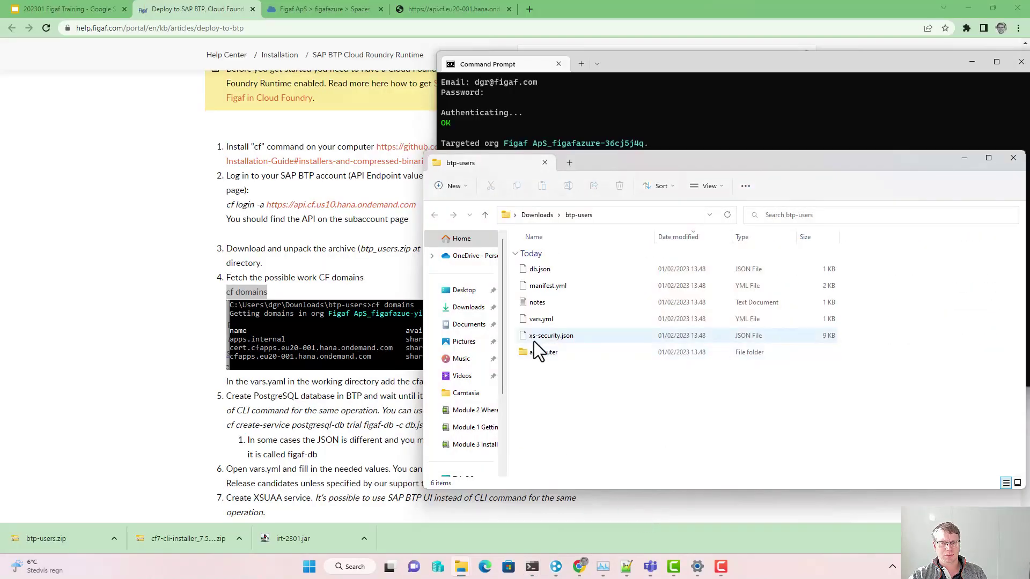
pyautogui.rightClick(539, 319)
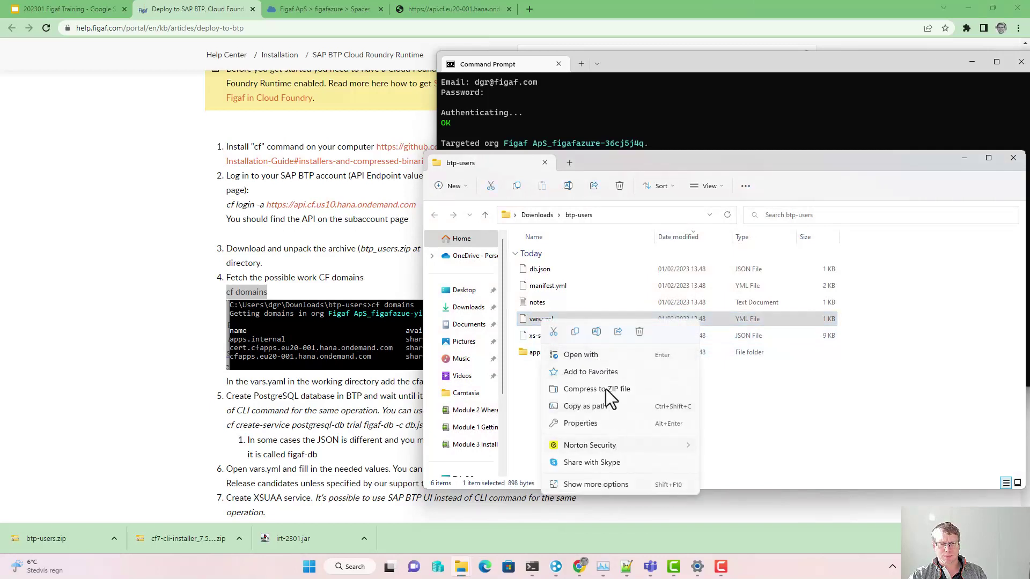
pyautogui.click(605, 361)
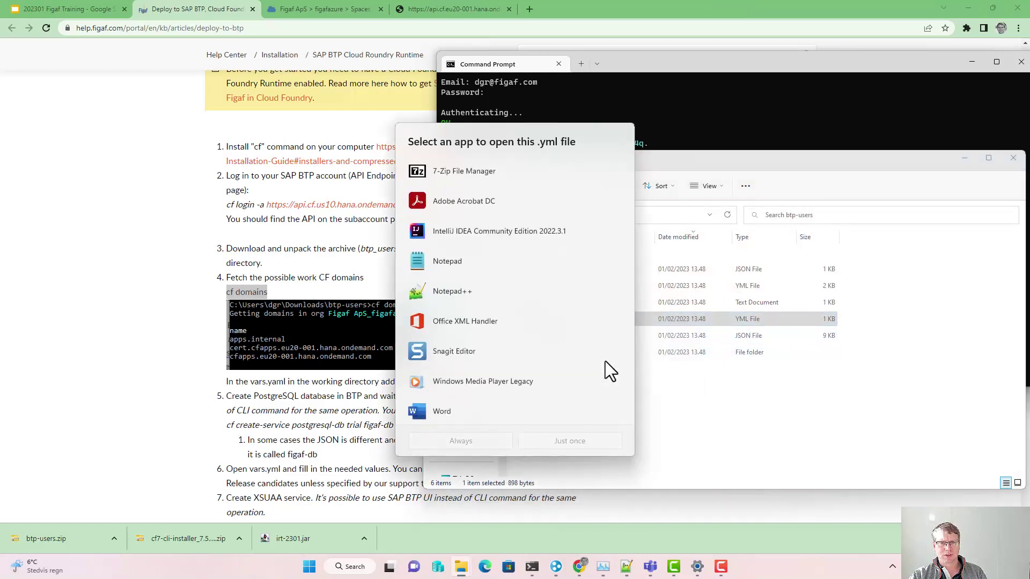
pyautogui.doubleClick(482, 292)
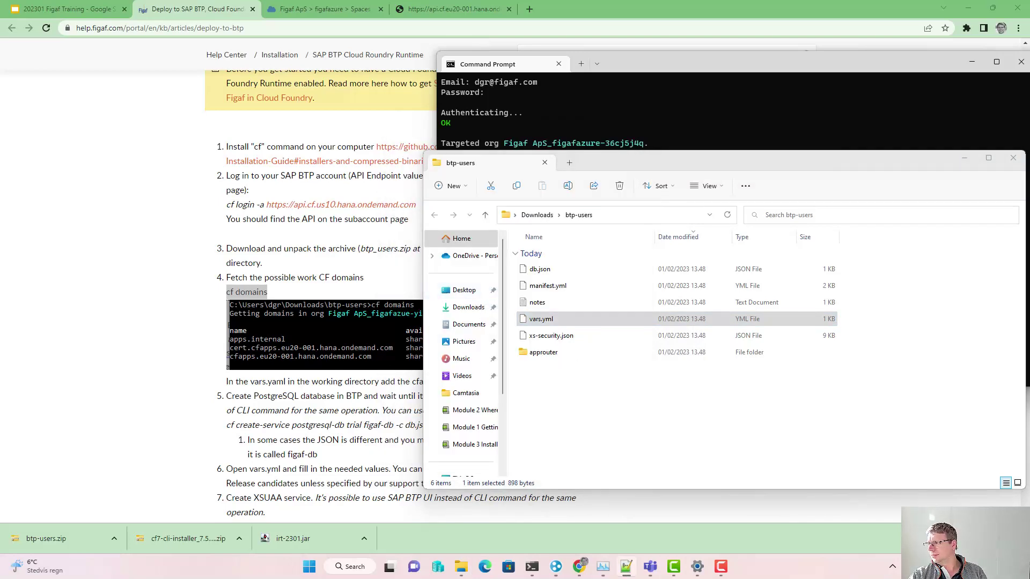
pyautogui.moveTo(899, 311); pyautogui.dragTo(815, 70)
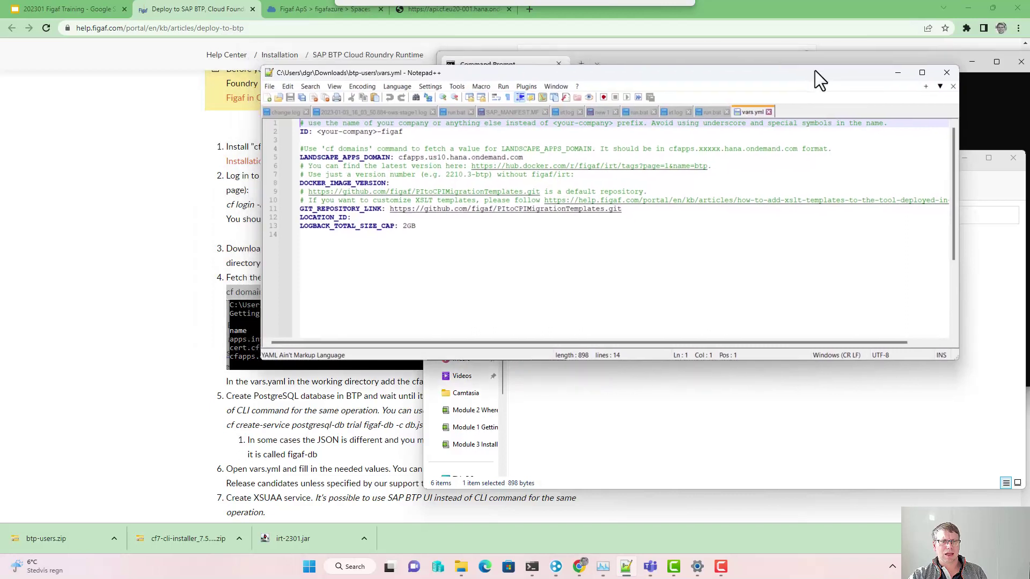
# Step: Set LANDSCAPE_APPS_DOMAIN to cfapps.eu20-001.hana.ondemand.com and ID to training-figaf, then save vars.yml
pyautogui.moveTo(540, 156); pyautogui.dragTo(402, 161)
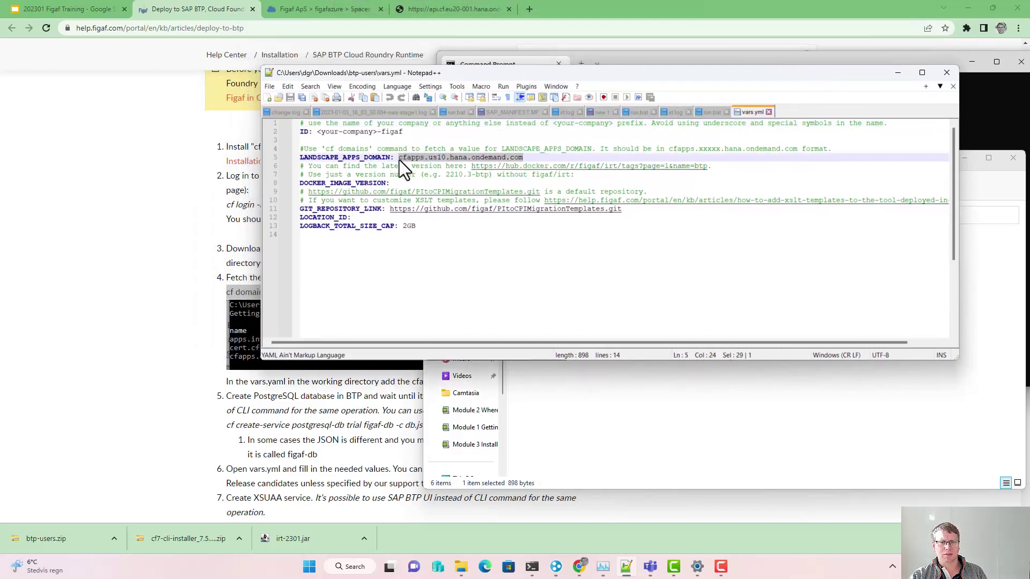
pyautogui.hotkey('ctrl', 'v')
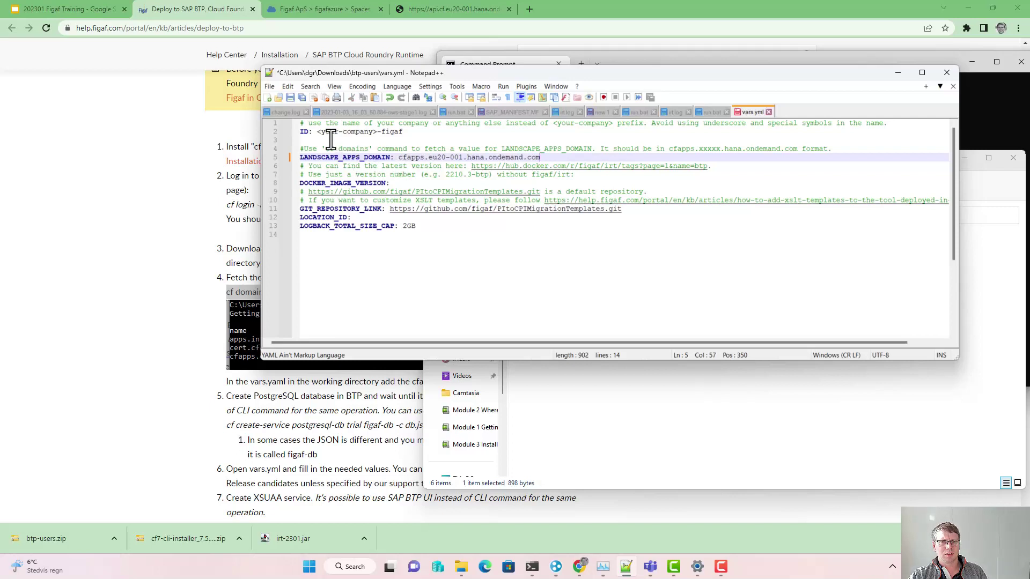
pyautogui.moveTo(318, 133); pyautogui.dragTo(378, 136)
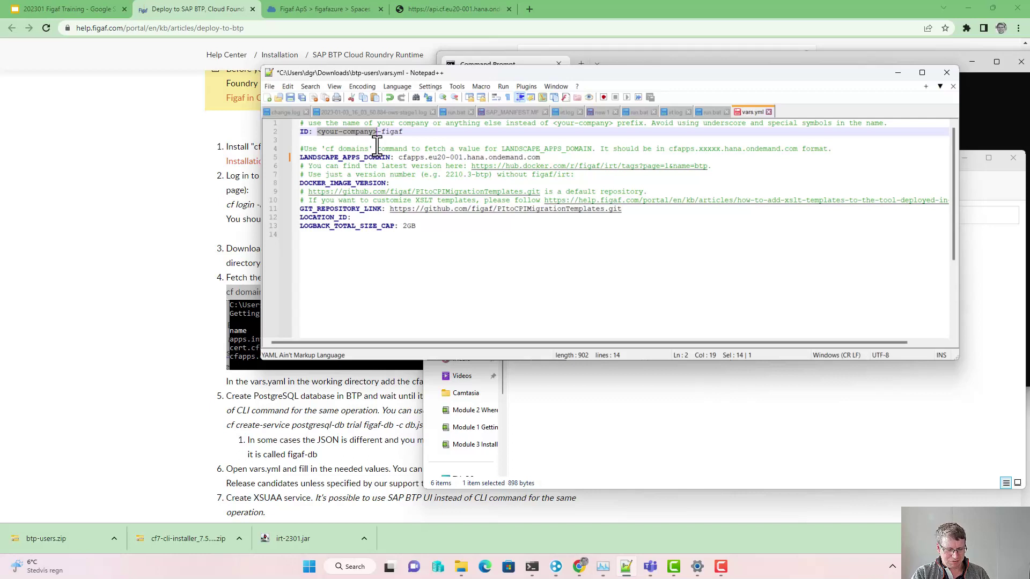
pyautogui.write('trai')
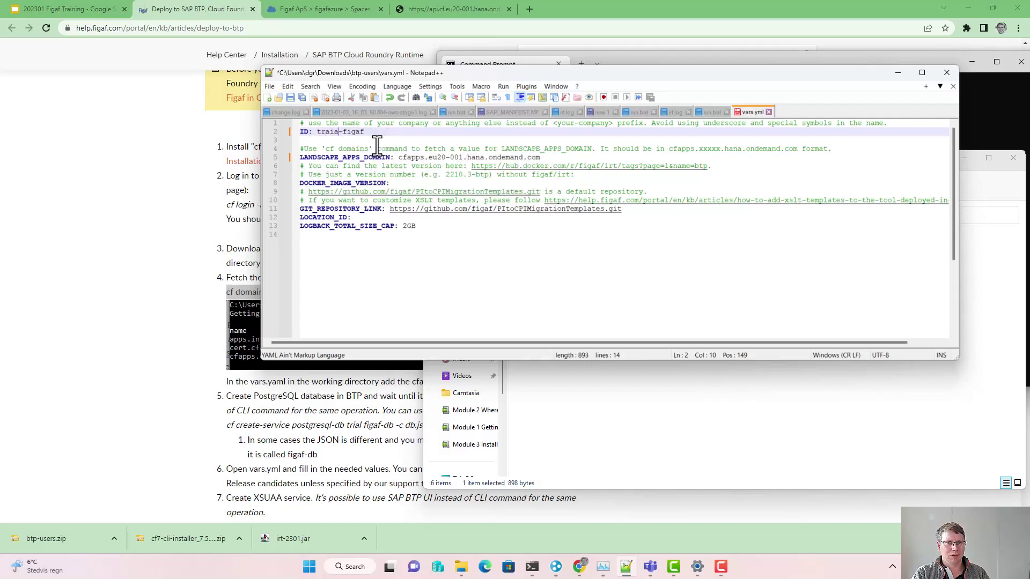
pyautogui.write('ning')
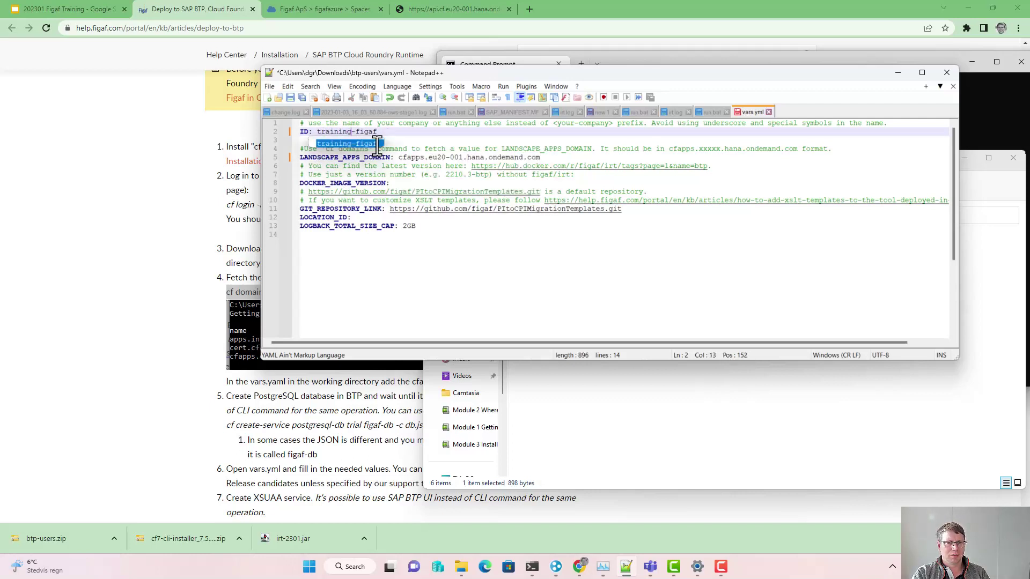
pyautogui.hotkey('ctrl', 's')
pyautogui.click(414, 133)
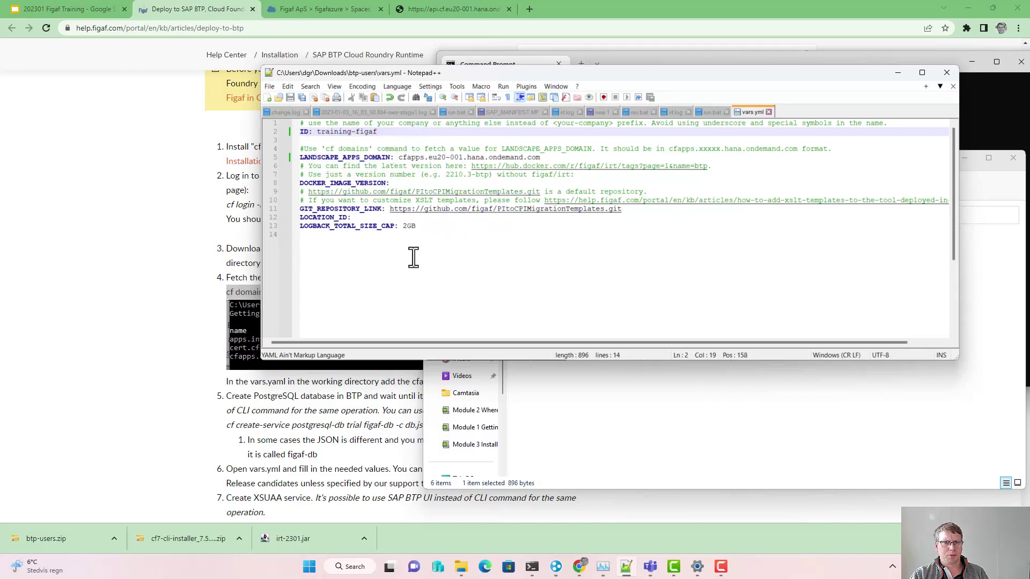
pyautogui.click(352, 218)
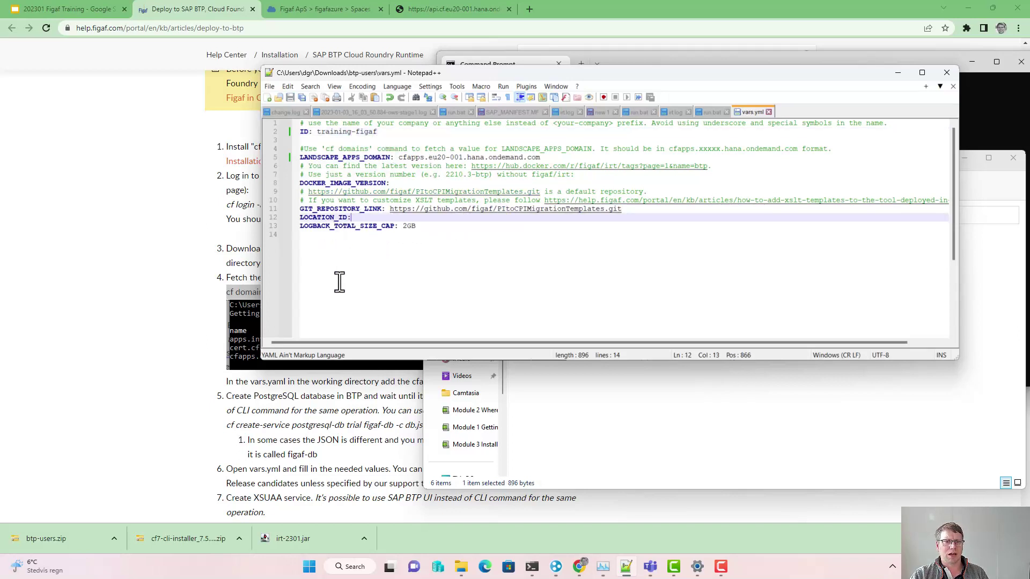
pyautogui.click(590, 417)
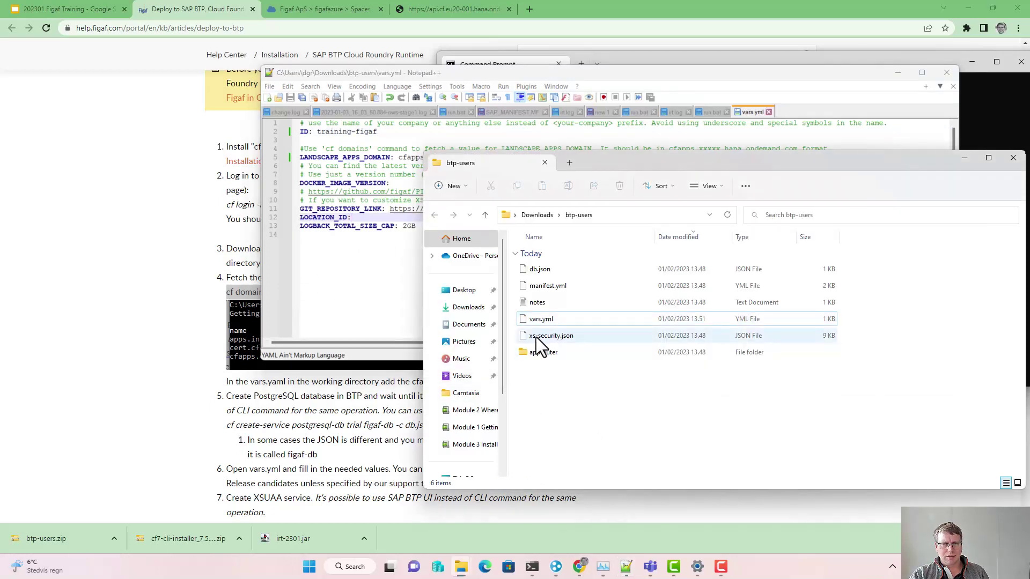
# Step: Highlight the create-service postgresql-db command, then start a new instance from figafazure's Instances and Subscriptions
pyautogui.click(211, 256)
pyautogui.scroll(-1, 228, 300)
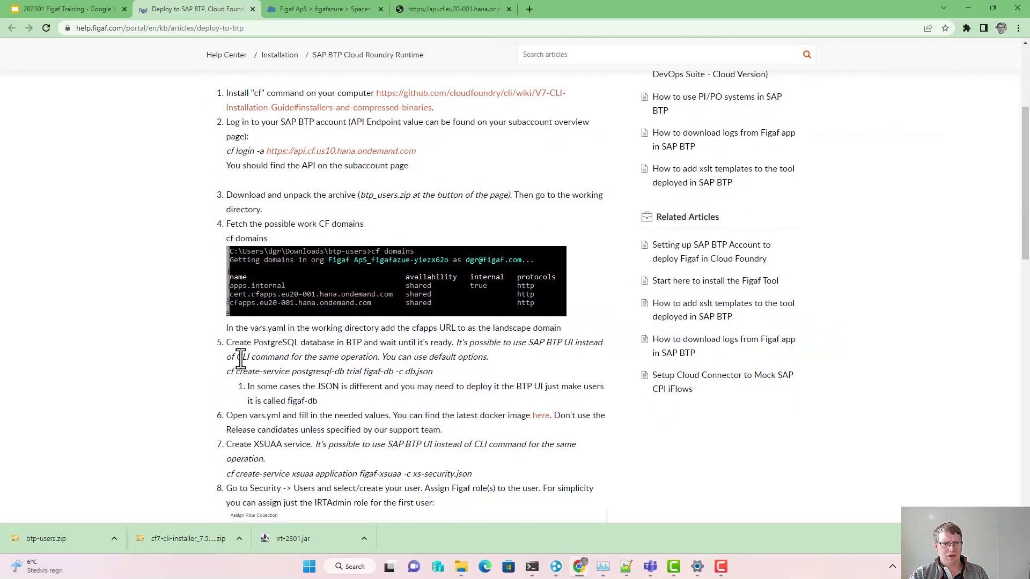
pyautogui.moveTo(223, 369); pyautogui.dragTo(439, 375)
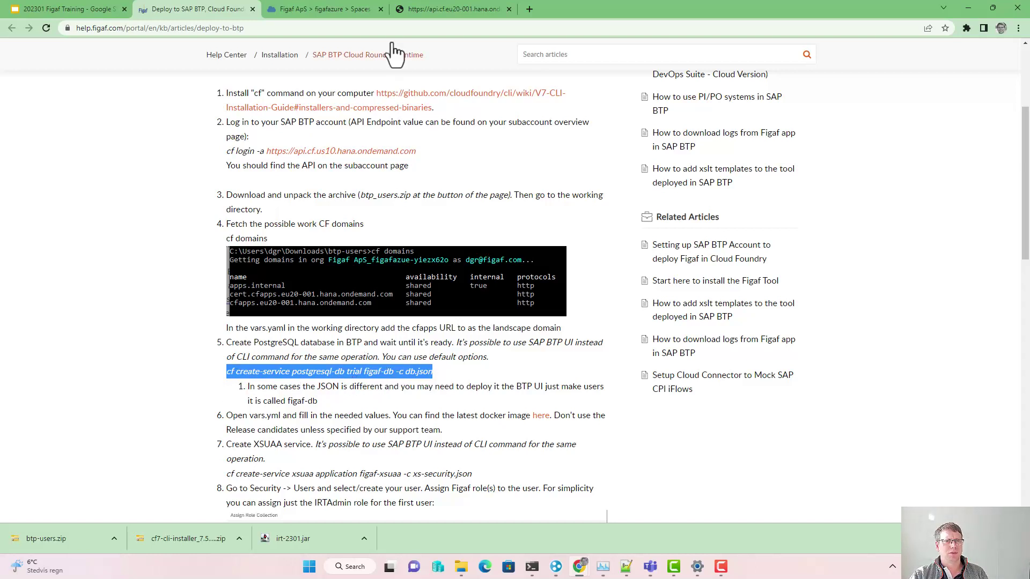
pyautogui.click(315, 8)
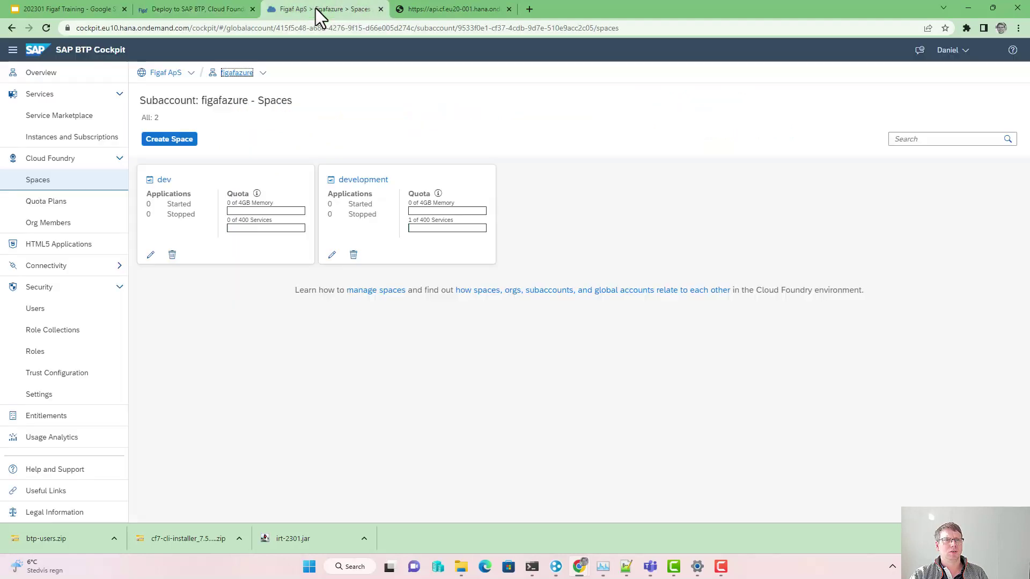
pyautogui.click(45, 141)
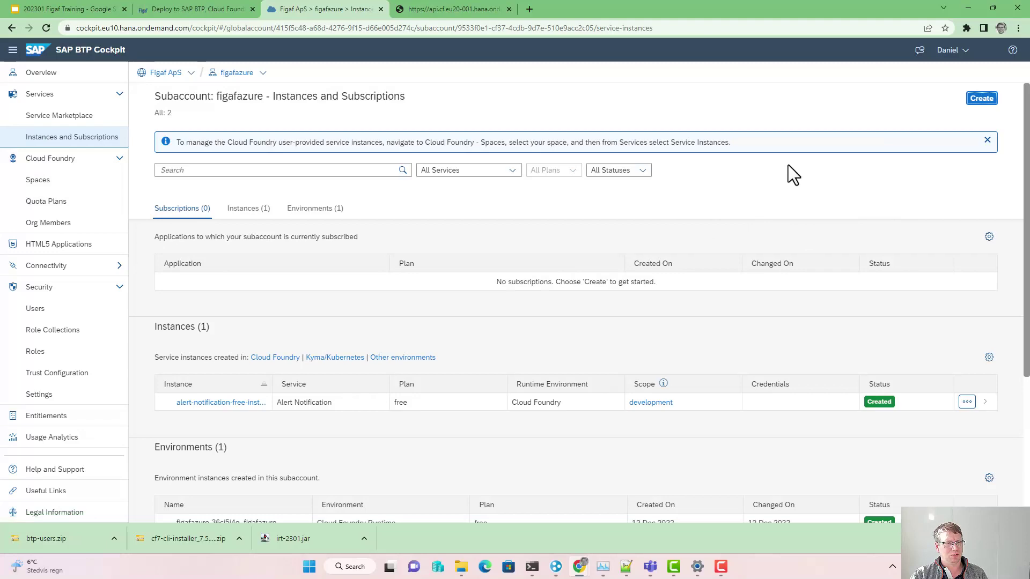
pyautogui.click(981, 98)
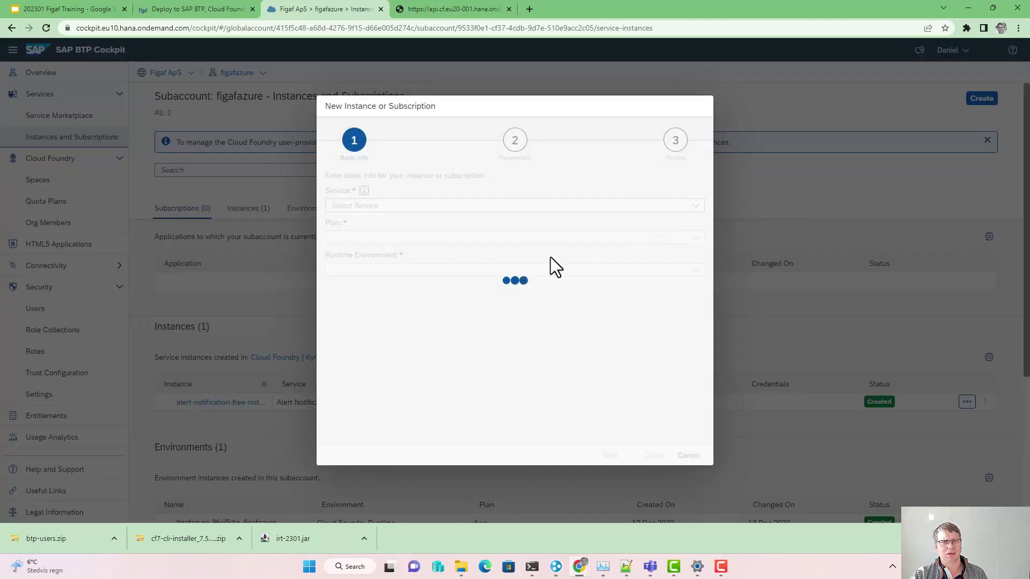
# Step: Select the PostgreSQL, hyperscaler option service and acknowledge that it may incur costs
pyautogui.click(696, 206)
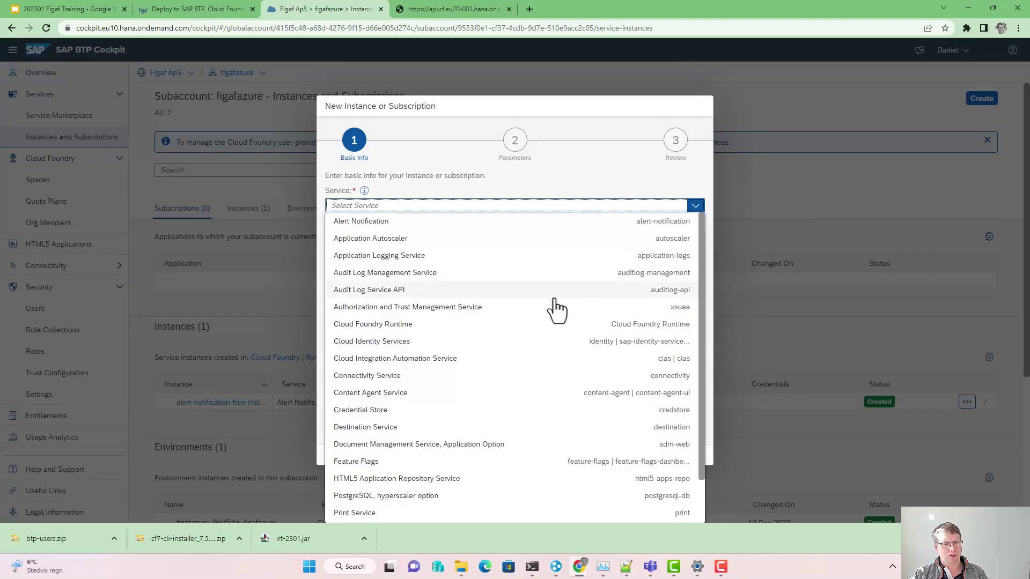
pyautogui.scroll(-1, 472, 435)
pyautogui.click(411, 446)
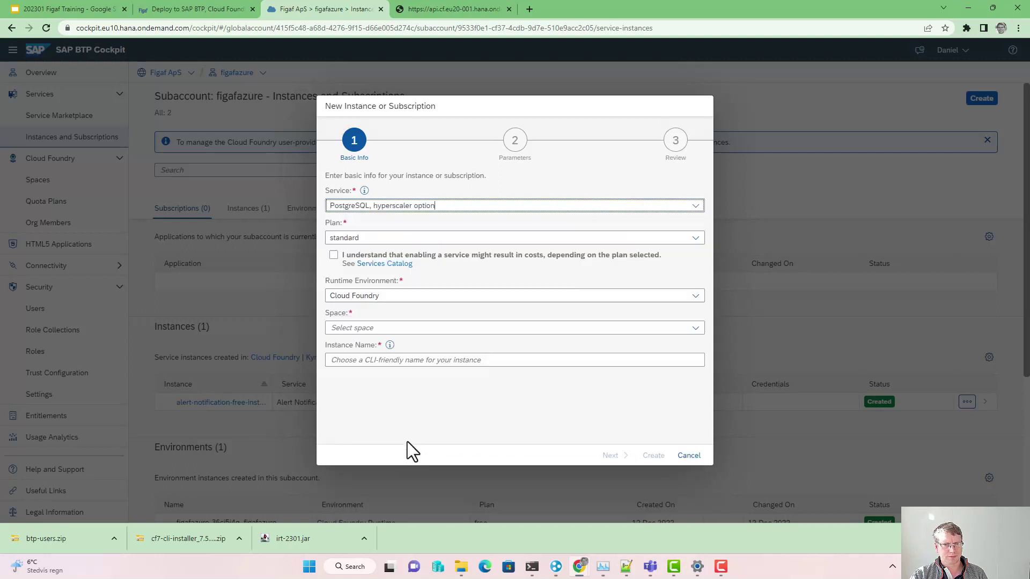
pyautogui.click(341, 259)
# Step: Set the instance's space to dev and name it figaf-db
pyautogui.click(353, 327)
pyautogui.write('figaf-')
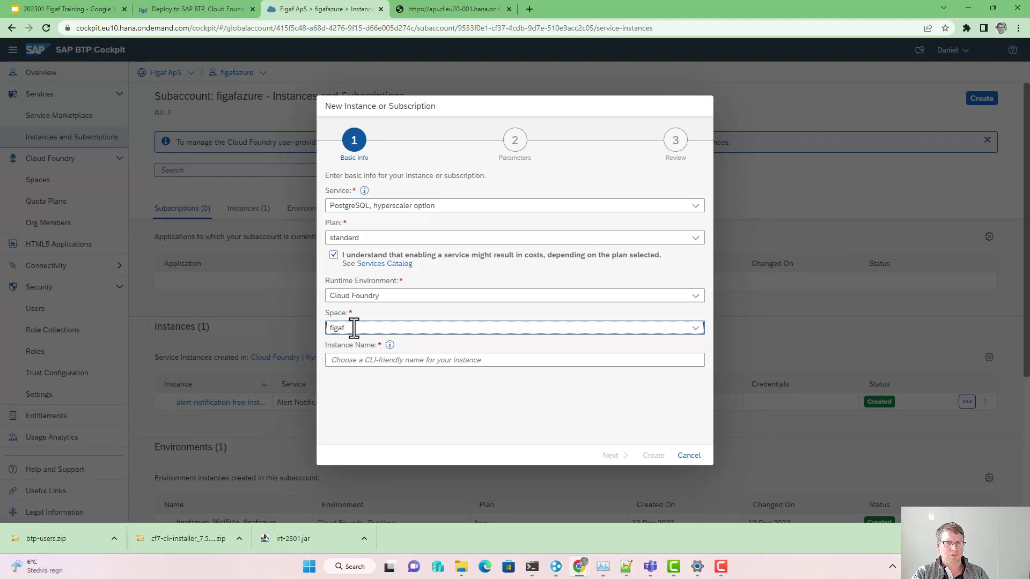
pyautogui.click(192, 16)
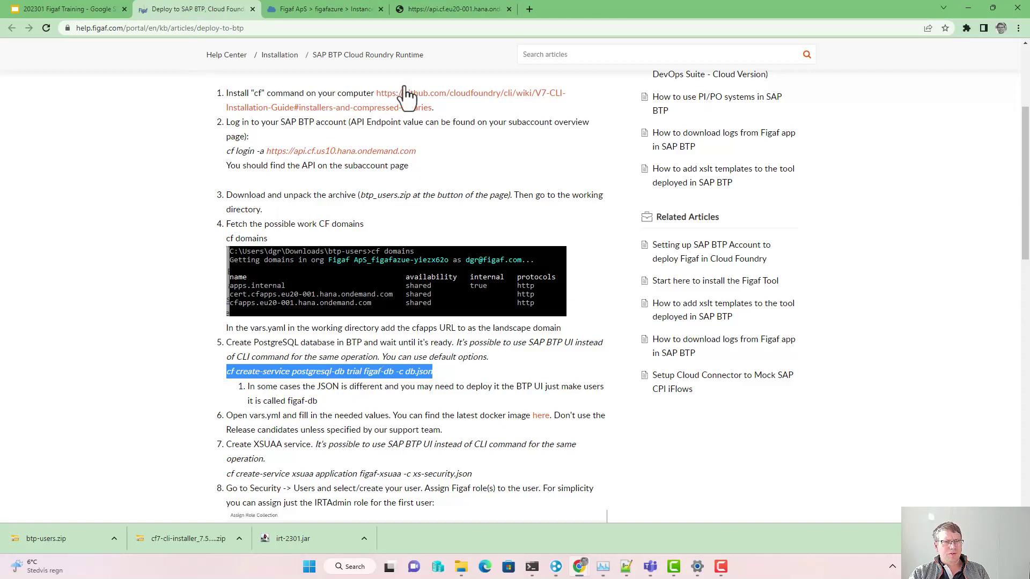
pyautogui.click(352, 8)
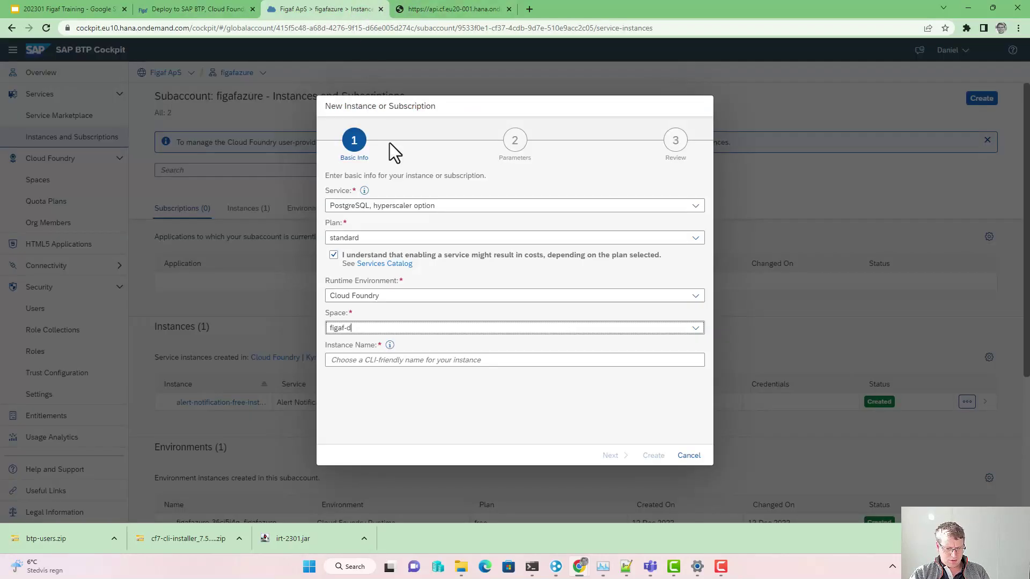
pyautogui.hotkey('ctrl', 'a')
pyautogui.hotkey('ctrl', 'c')
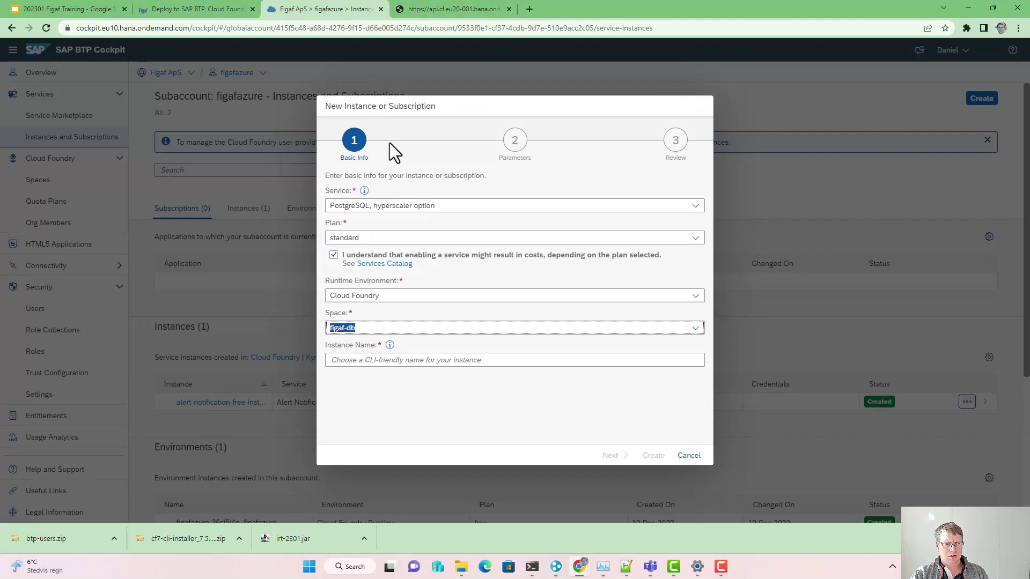
pyautogui.click(695, 328)
pyautogui.click(485, 356)
pyautogui.click(456, 360)
pyautogui.hotkey('ctrl', 'v')
pyautogui.click(614, 455)
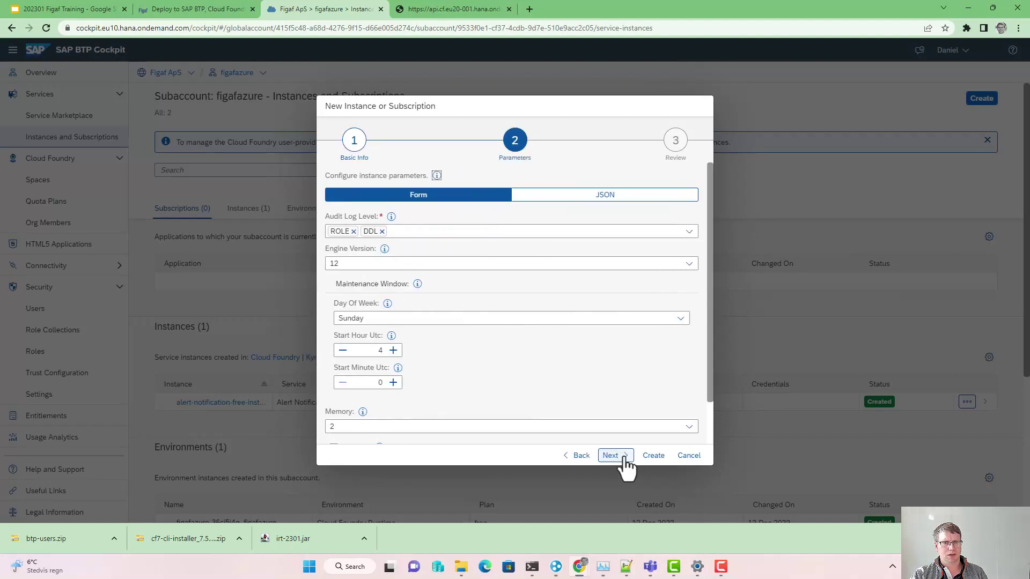
# Step: Keep engine version 12 and memory 2, turn off Multi Az, and create the instance
pyautogui.click(410, 266)
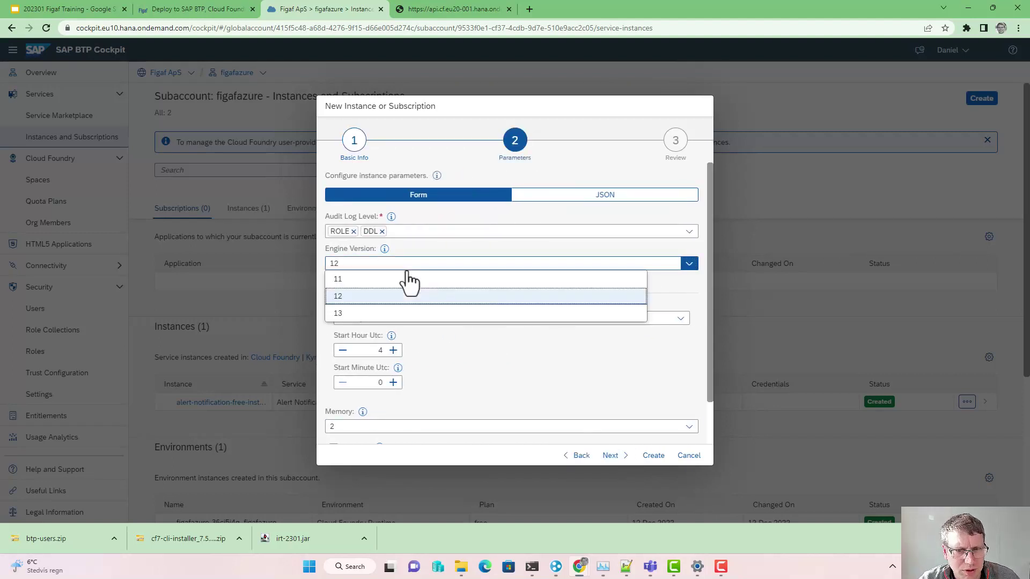
pyautogui.click(429, 261)
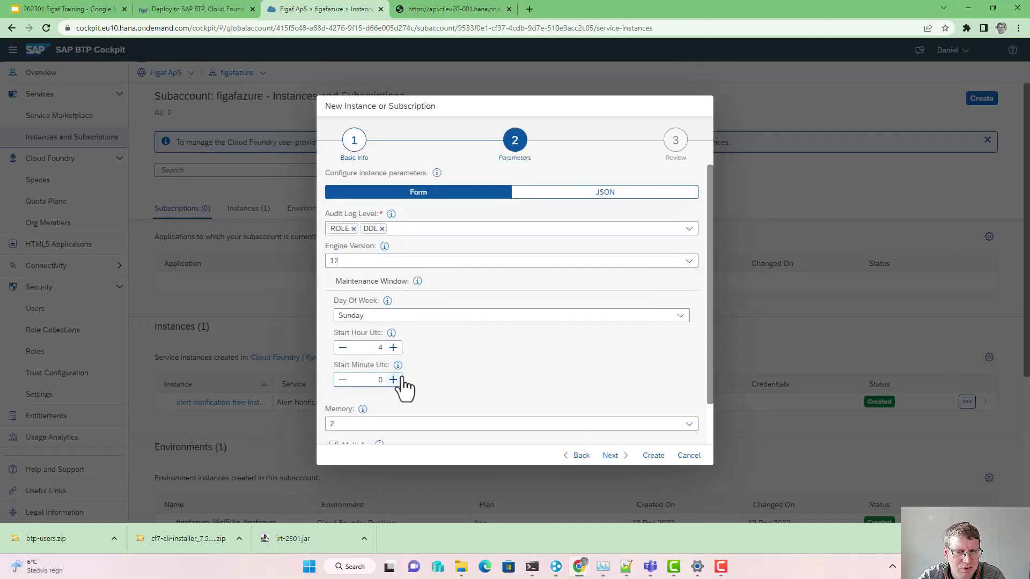
pyautogui.scroll(-1, 402, 386)
pyautogui.click(333, 399)
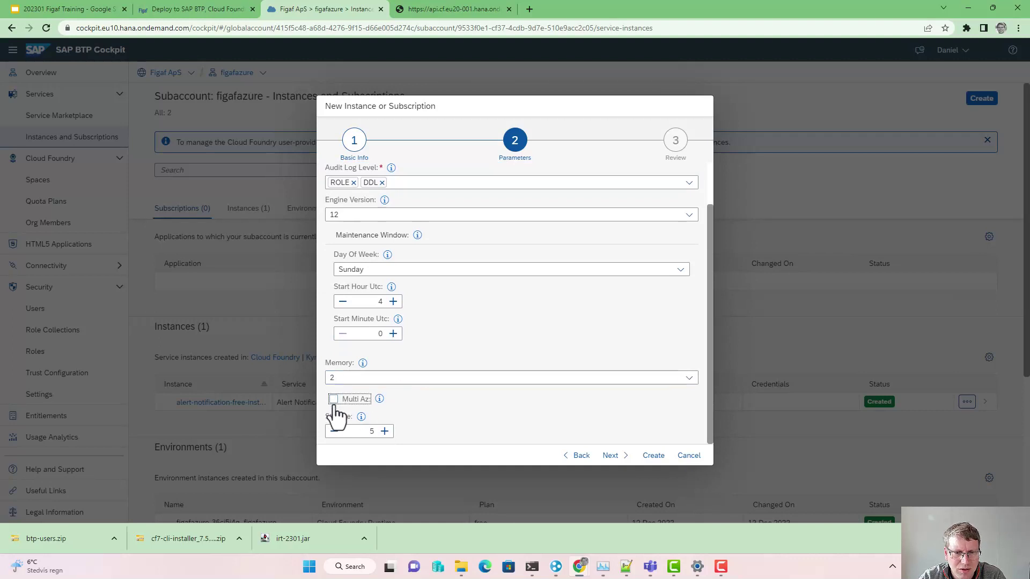
pyautogui.click(389, 379)
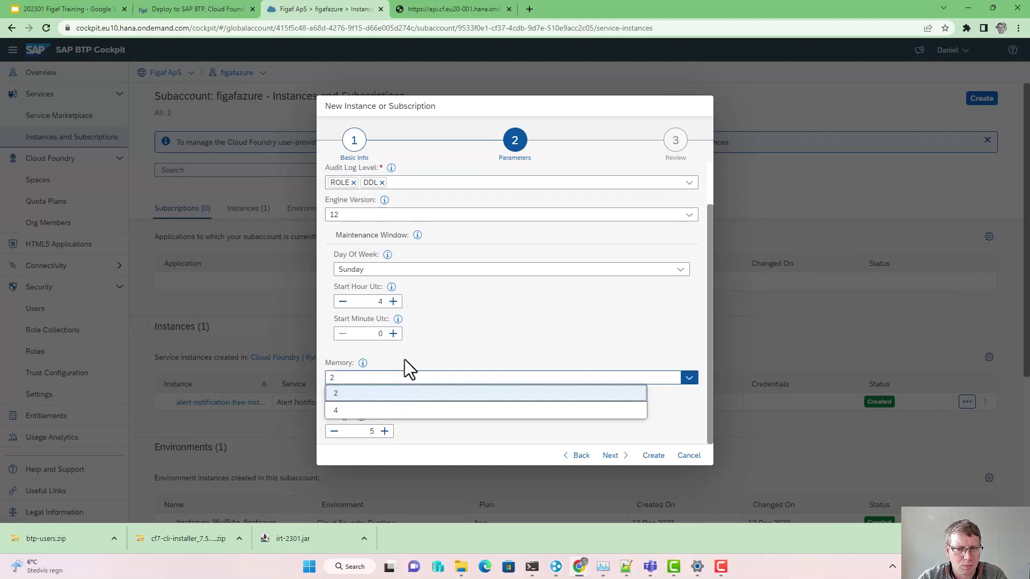
pyautogui.click(404, 359)
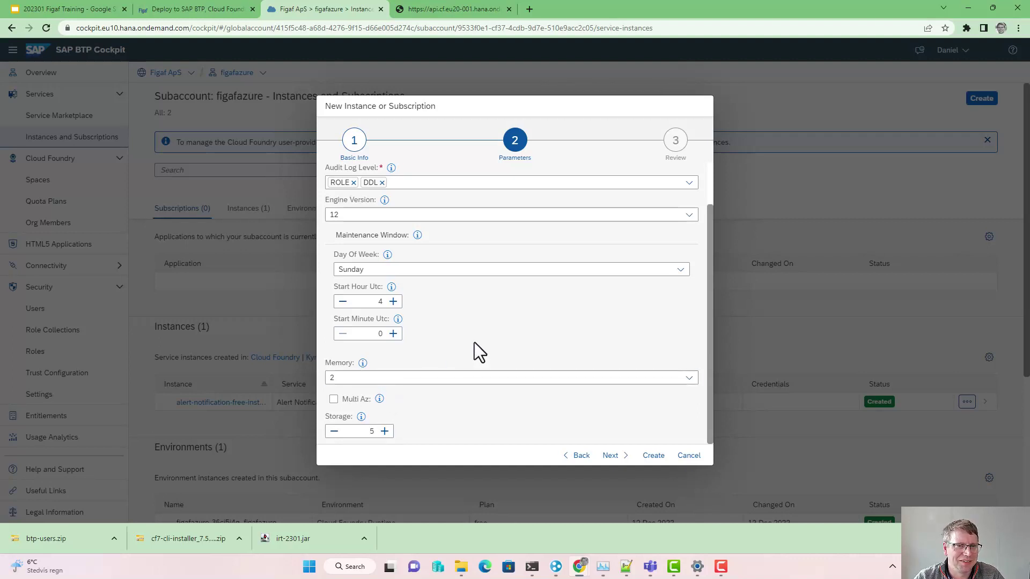
pyautogui.scroll(2, 490, 360)
pyautogui.scroll(-2, 490, 361)
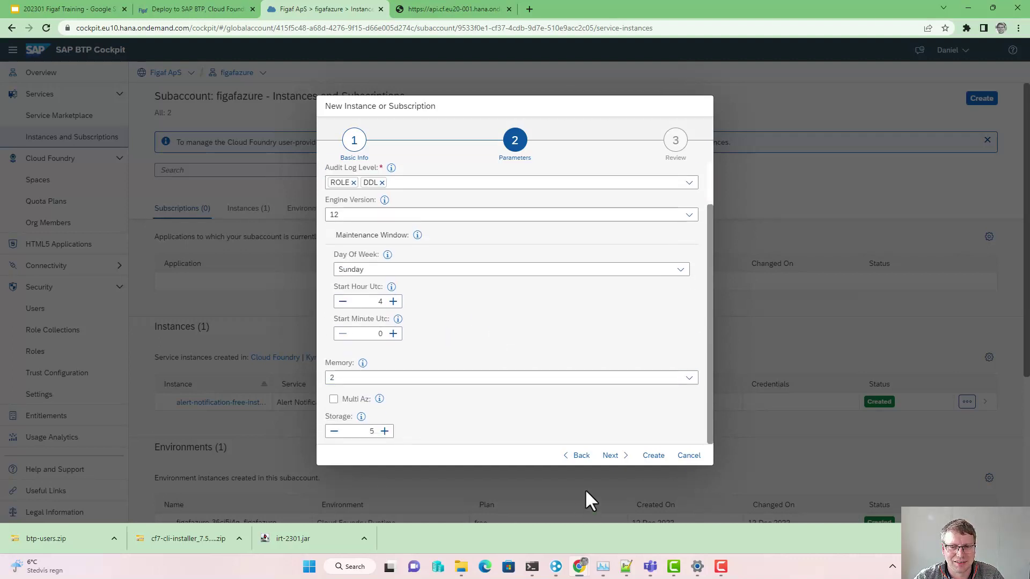
pyautogui.click(610, 455)
pyautogui.click(652, 455)
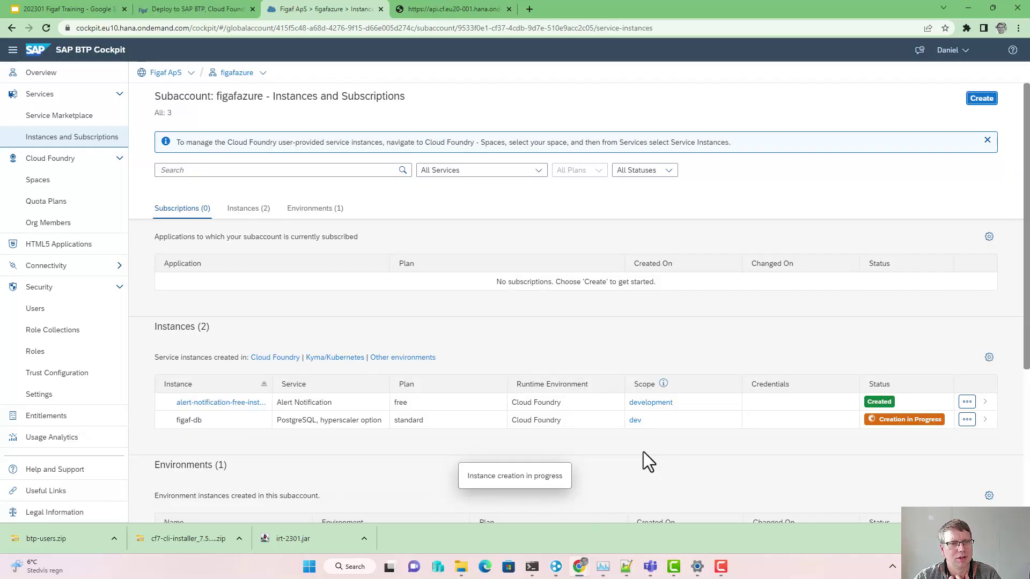
# Step: Check the service instances list, then return to the Figaf deployment guide
pyautogui.click(244, 209)
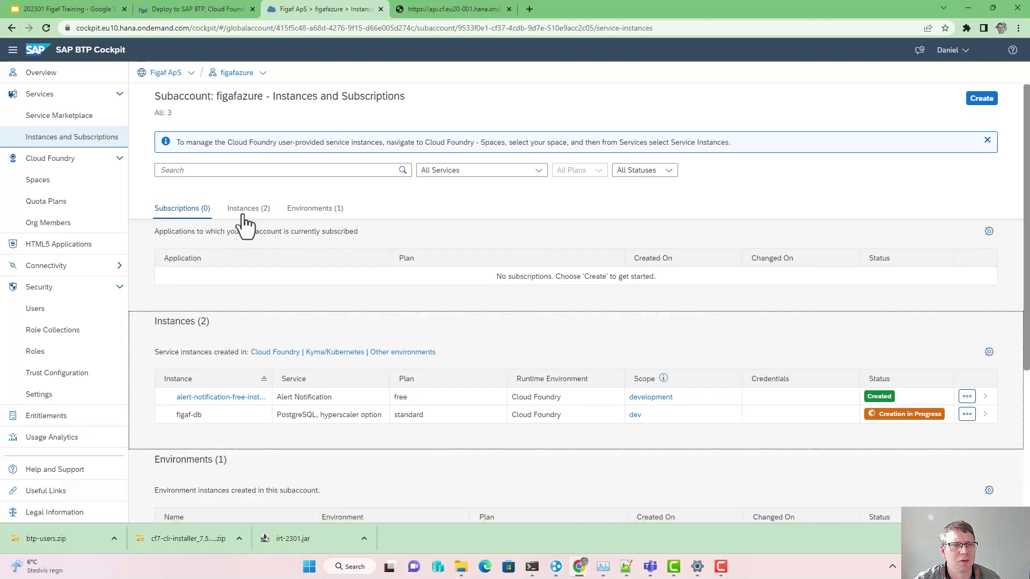
pyautogui.click(181, 11)
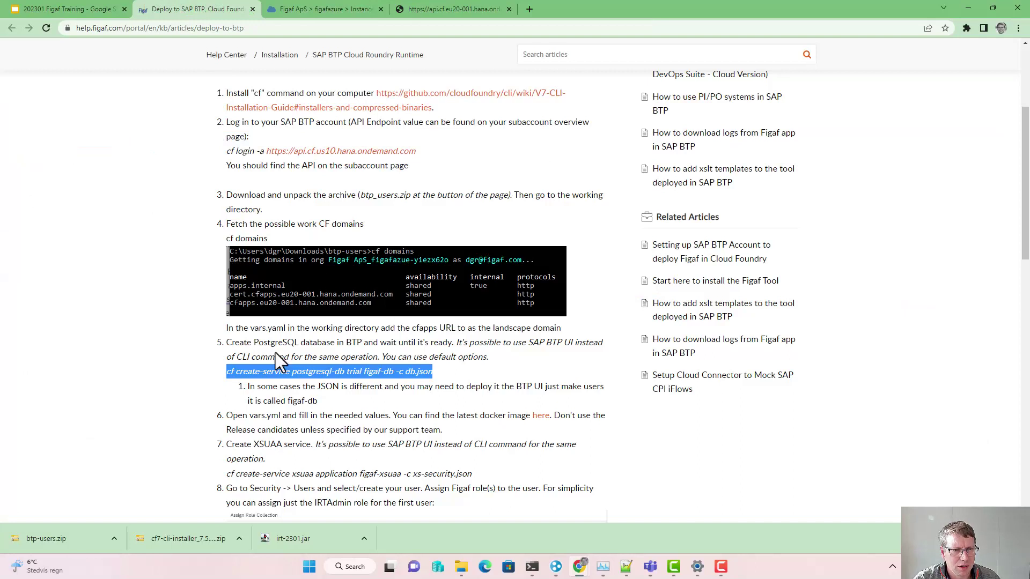
pyautogui.scroll(-1, 265, 365)
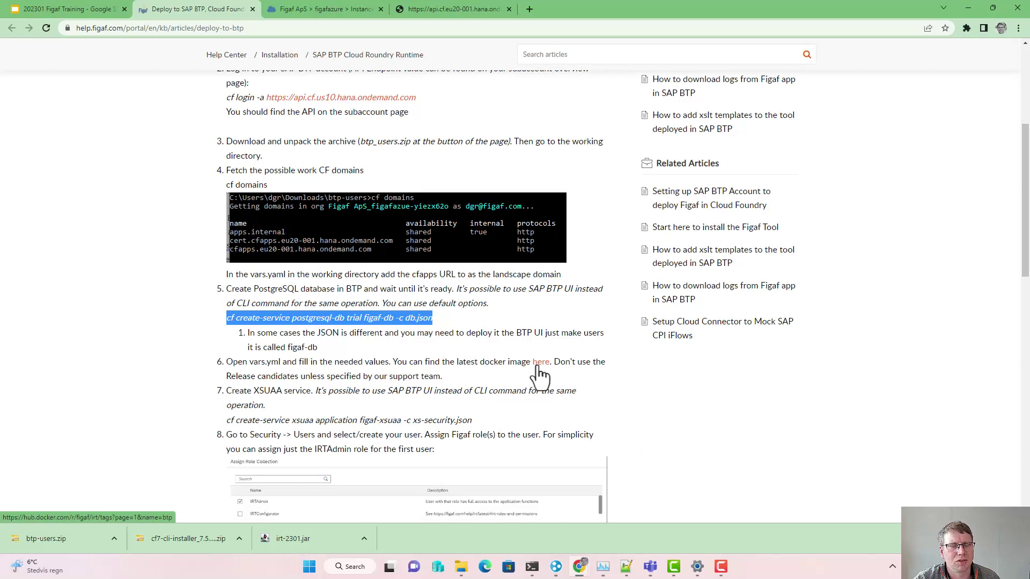
# Step: Look up the btp image tags and set DOCKER_IMAGE_VERSION in vars.yml to 2301-btp, saving the file
pyautogui.click(540, 363)
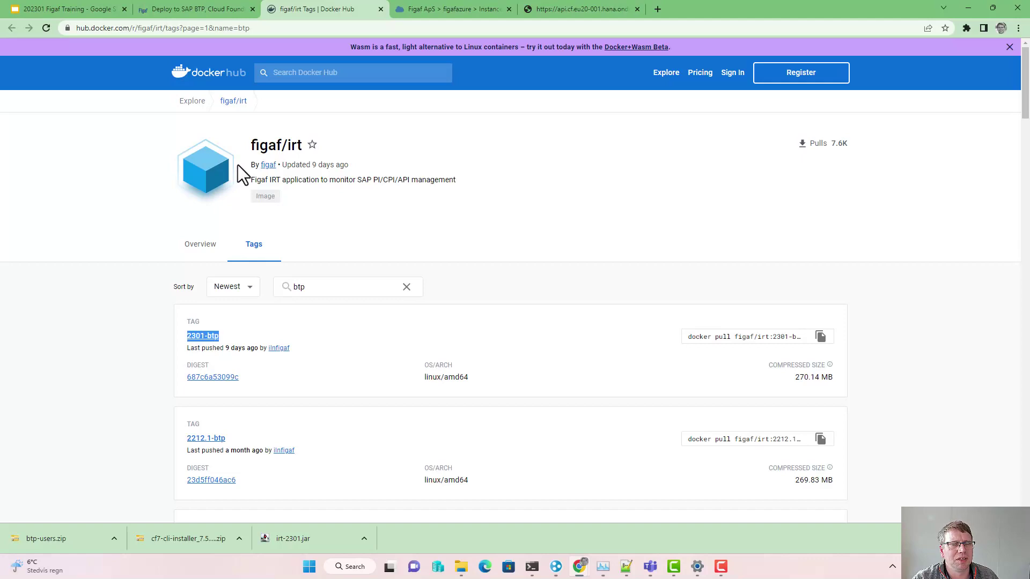
pyautogui.hotkey('alt', 'Tab')
pyautogui.hotkey('alt', 'Tab')
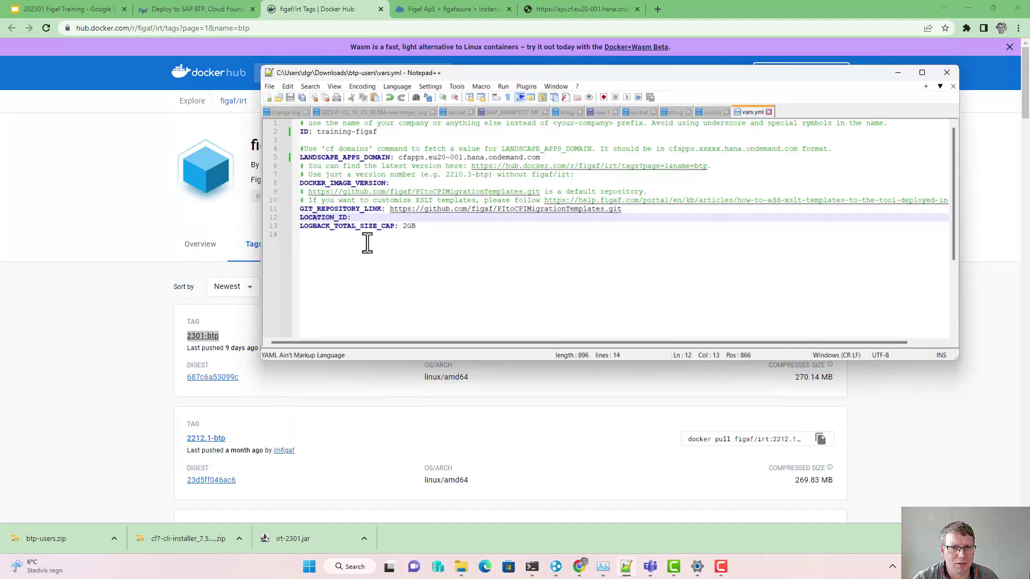
pyautogui.click(399, 183)
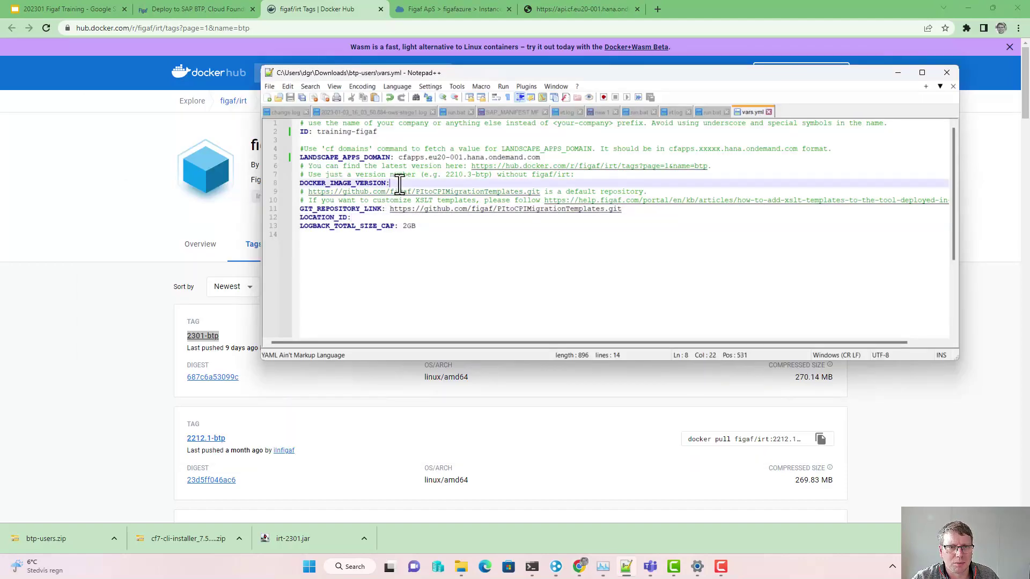
pyautogui.write('2301-btp')
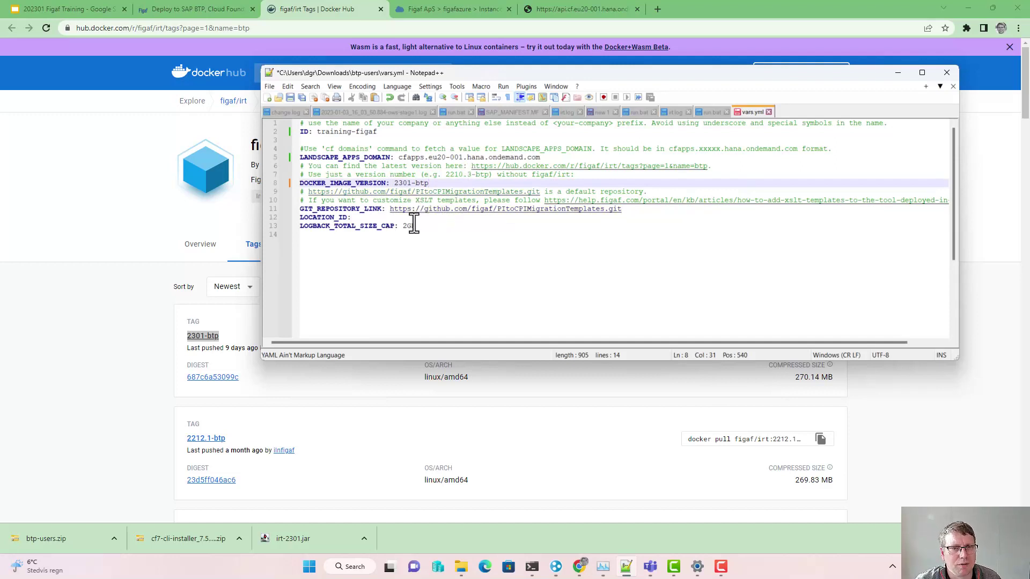
pyautogui.moveTo(407, 183); pyautogui.dragTo(403, 183)
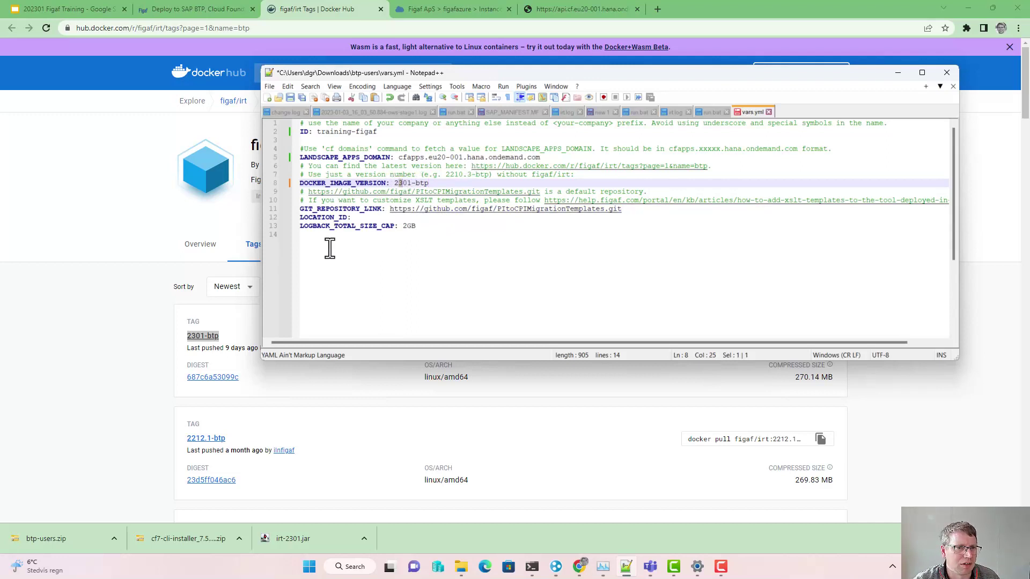
pyautogui.hotkey('ctrl', 's')
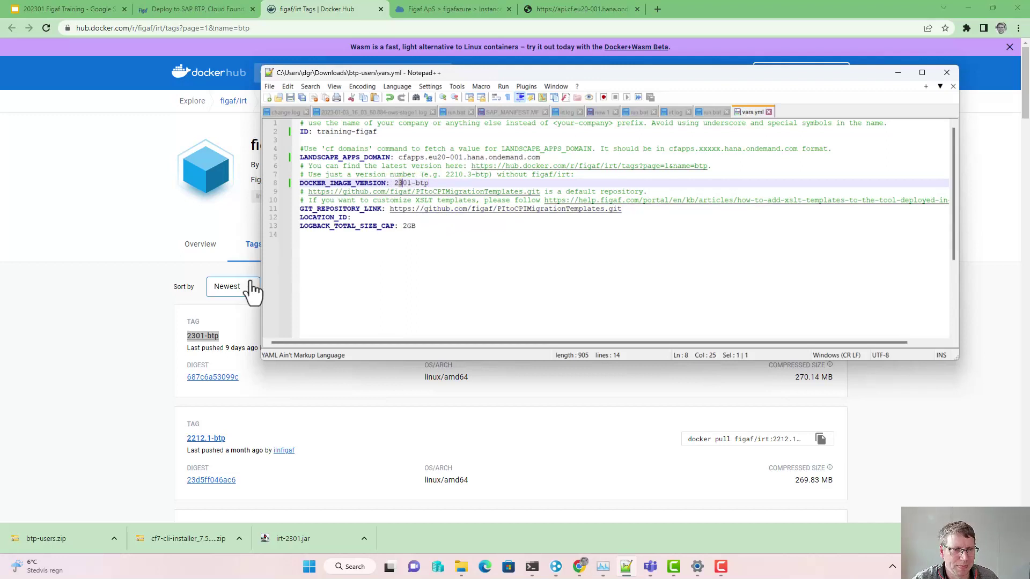
pyautogui.click(210, 7)
pyautogui.scroll(-1, 237, 382)
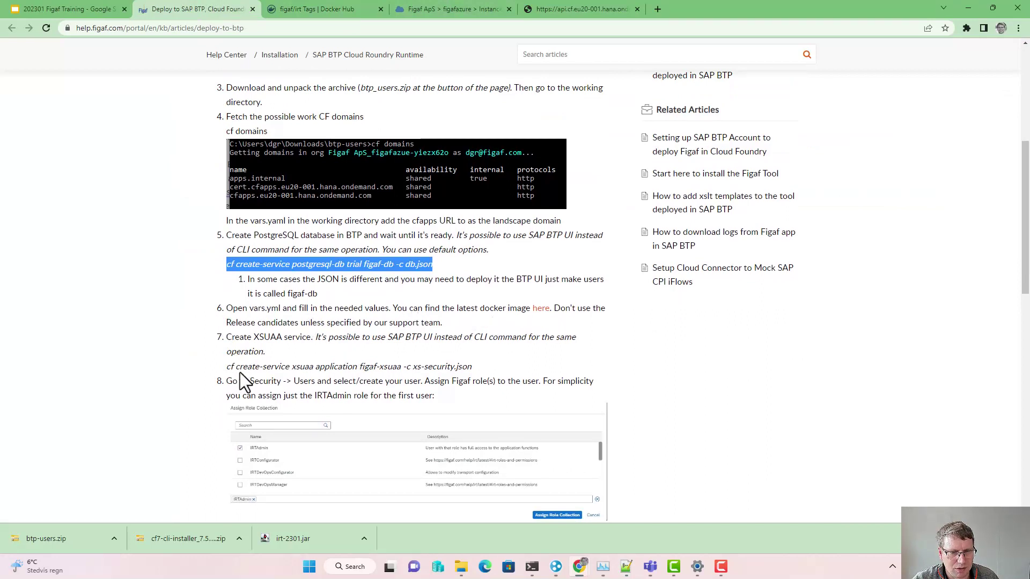
# Step: Run the article's cf create-service xsuaa command for figaf-xsuaa with xs-security.json in Command Prompt
pyautogui.moveTo(225, 366); pyautogui.dragTo(477, 371)
pyautogui.hotkey('ctrl', 'c')
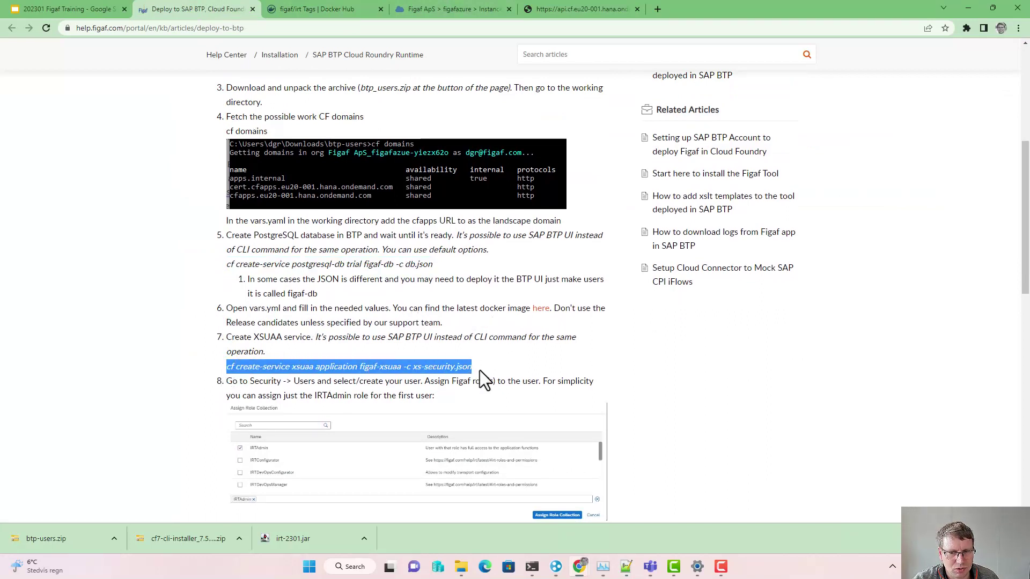
pyautogui.hotkey('alt', 'Tab')
pyautogui.hotkey('alt', 'Tab')
pyautogui.hotkey('alt', 'Tab')
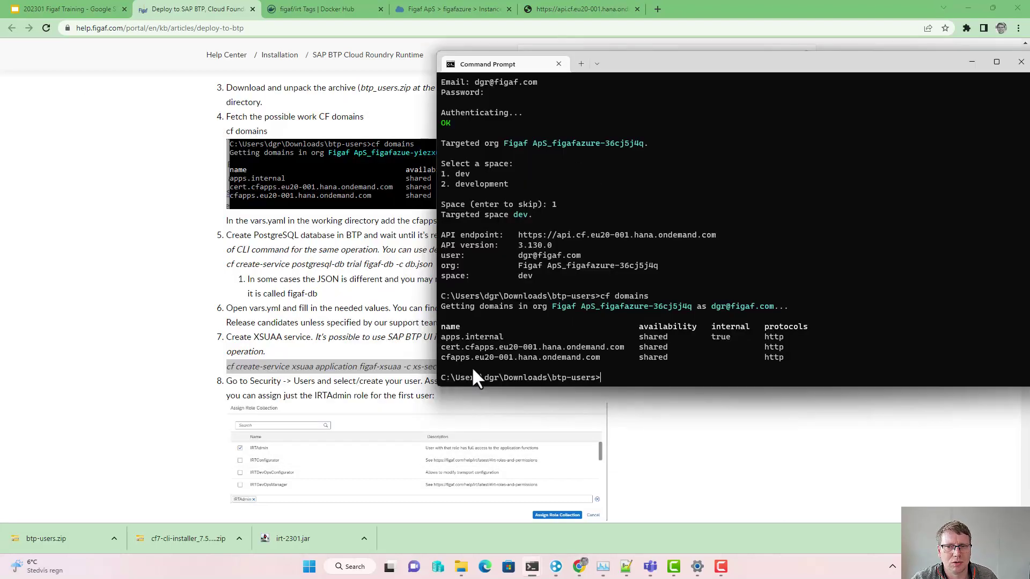
pyautogui.rightClick(661, 355)
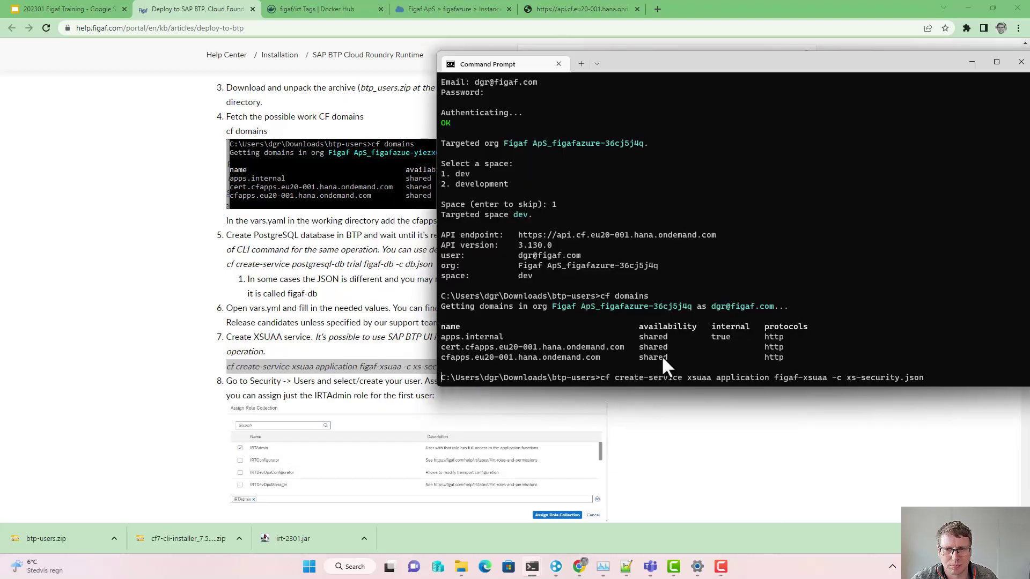
pyautogui.press('Return')
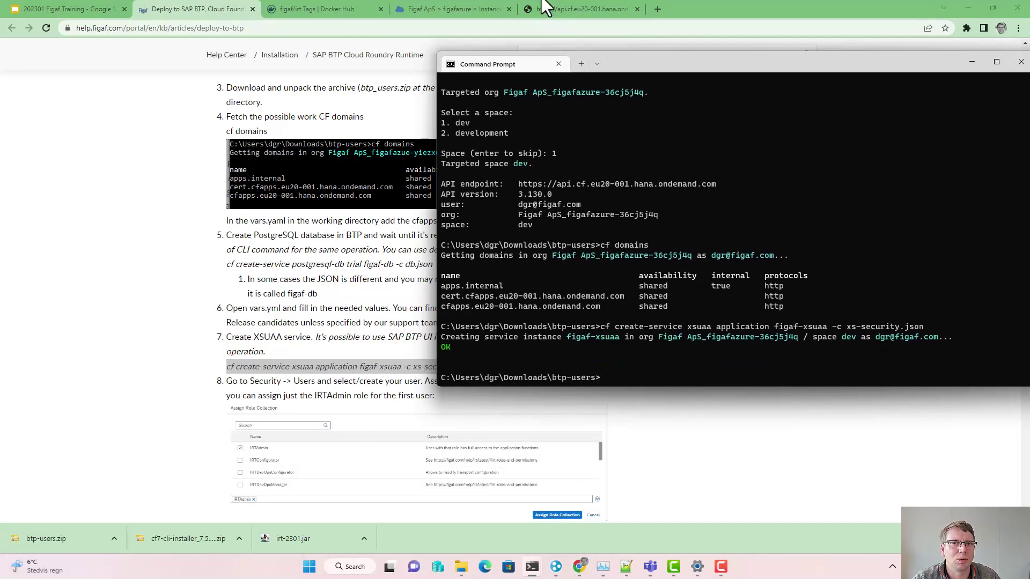
pyautogui.click(469, 2)
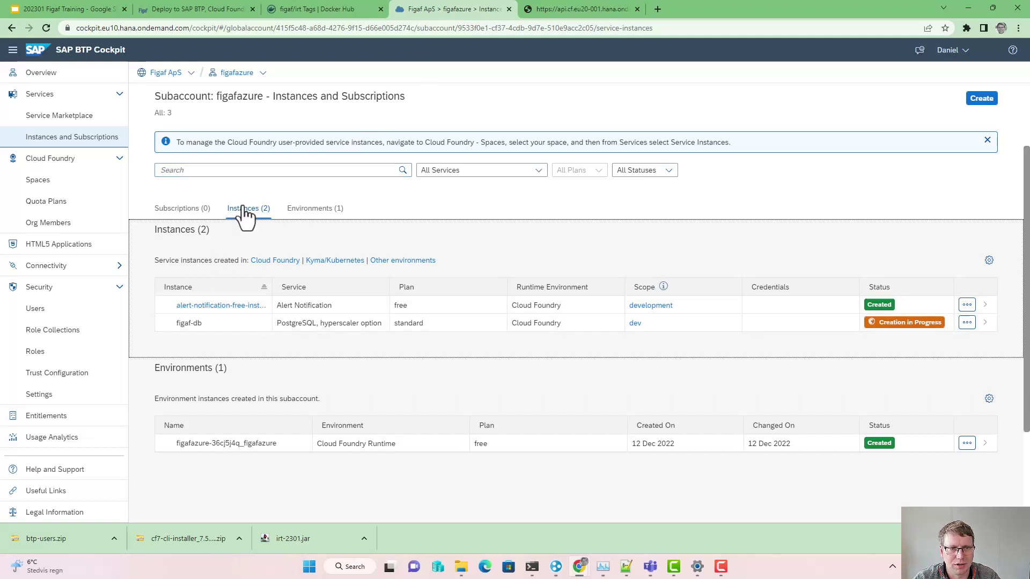
# Step: Verify figaf-xsuaa appears among the dev space's service instances
pyautogui.click(102, 141)
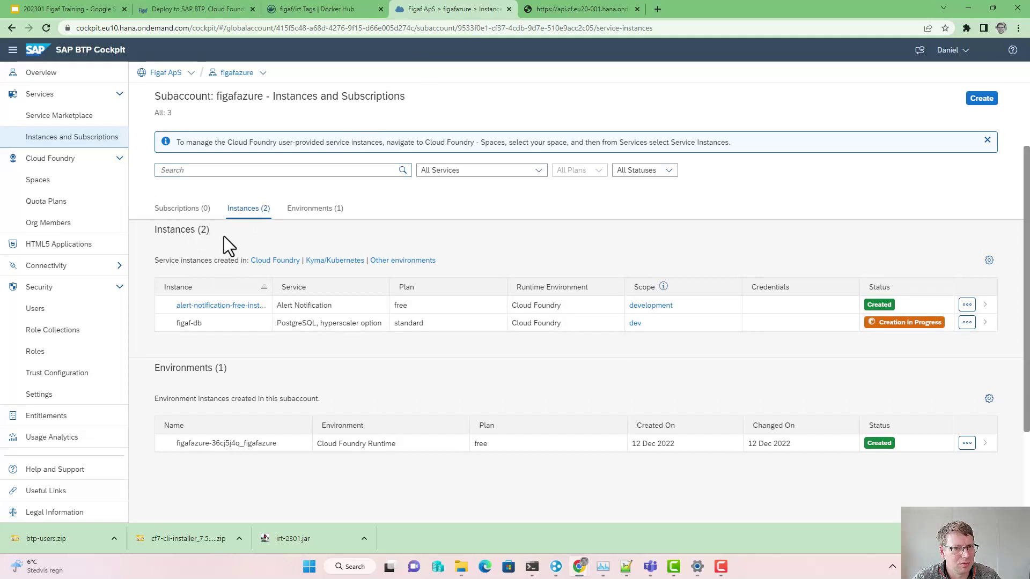
pyautogui.click(264, 217)
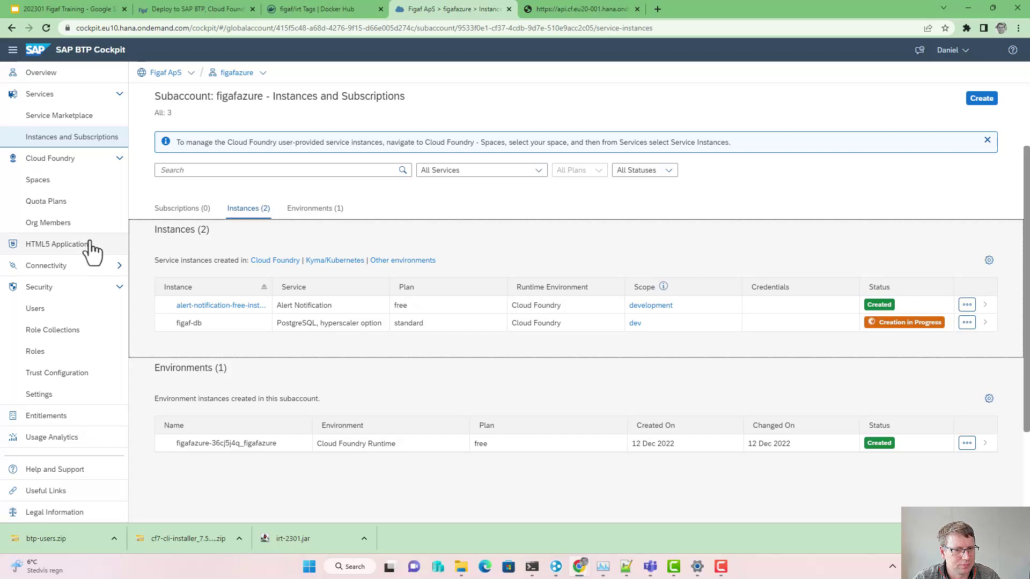
pyautogui.click(41, 183)
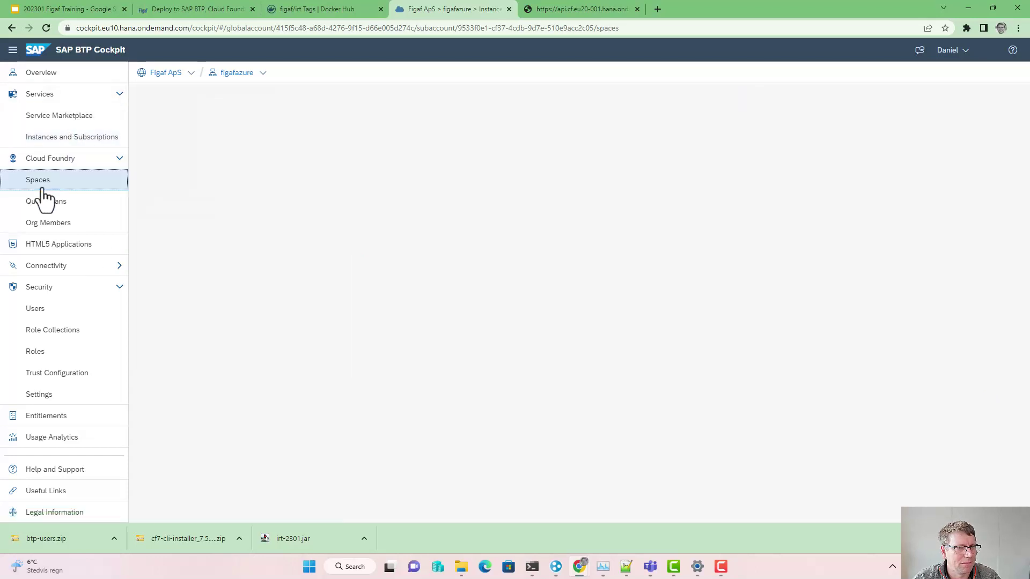
pyautogui.click(200, 222)
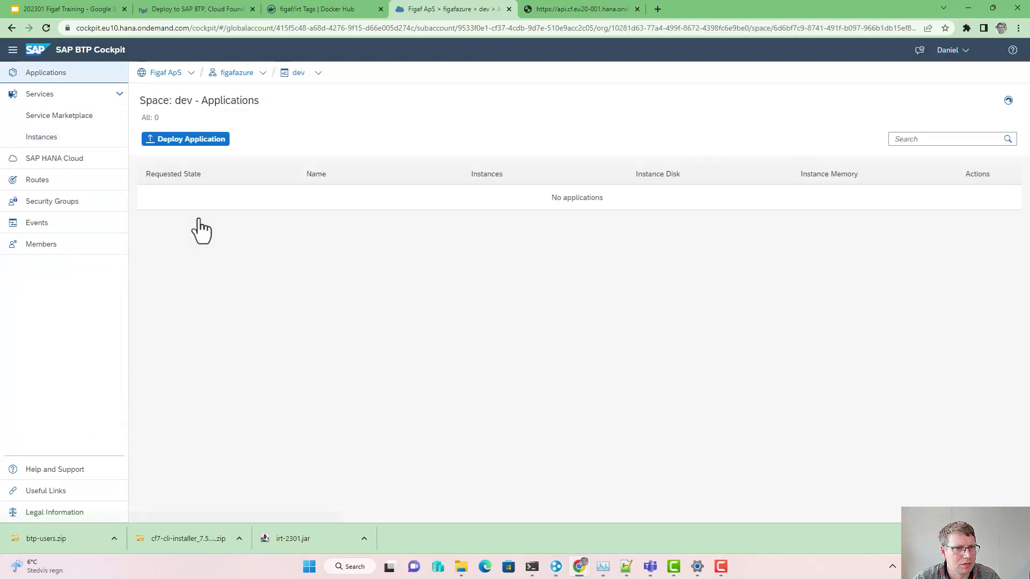
pyautogui.click(82, 138)
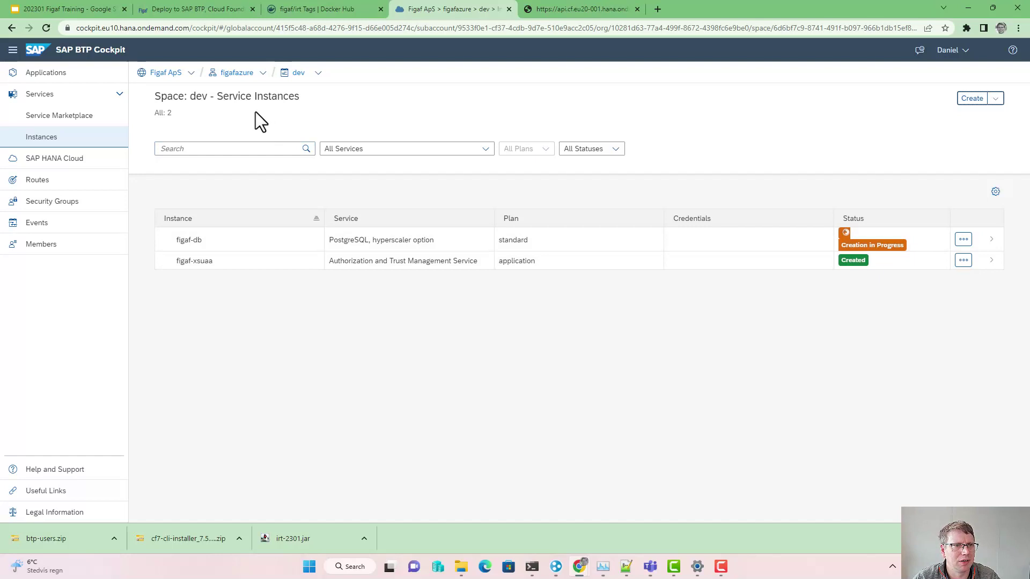
pyautogui.click(298, 74)
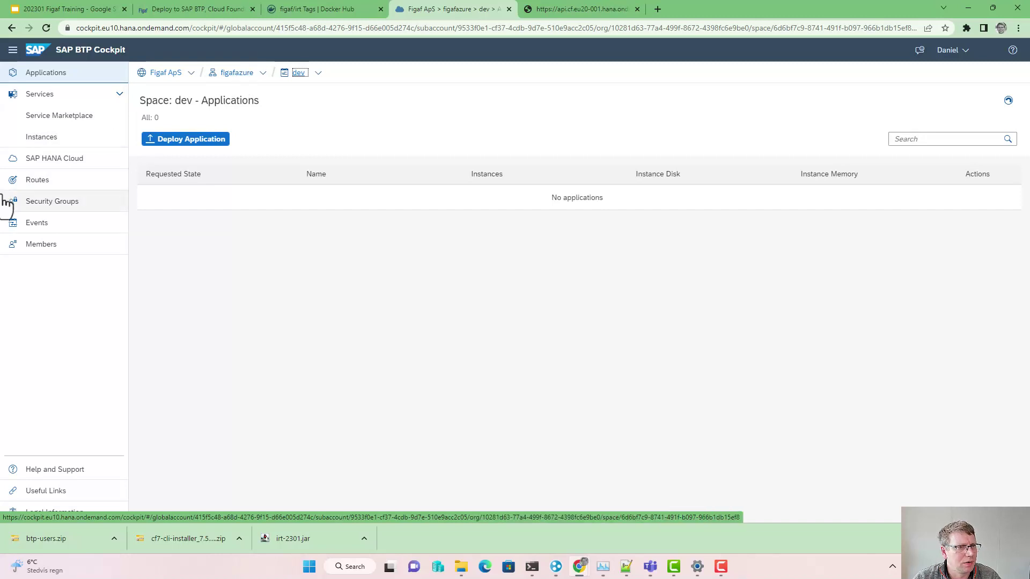
# Step: Check the dev space members, then open the figafazure subaccount's Users page
pyautogui.click(72, 248)
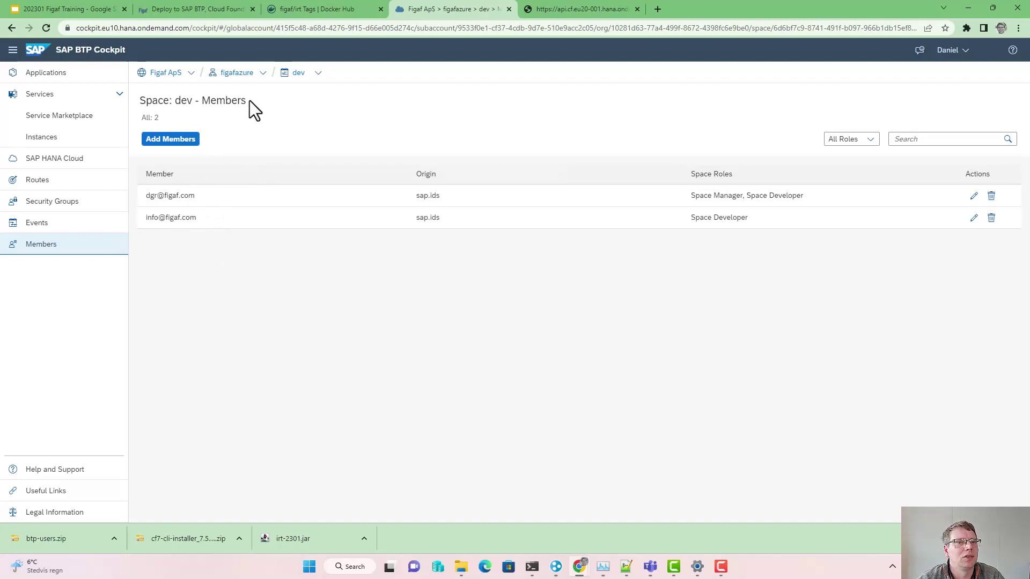
pyautogui.click(244, 74)
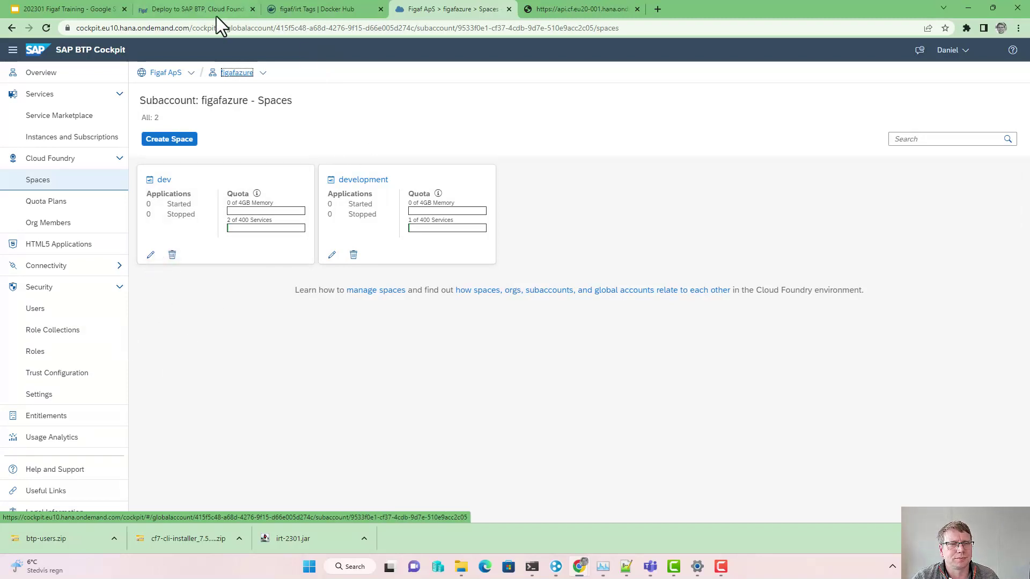
pyautogui.click(63, 312)
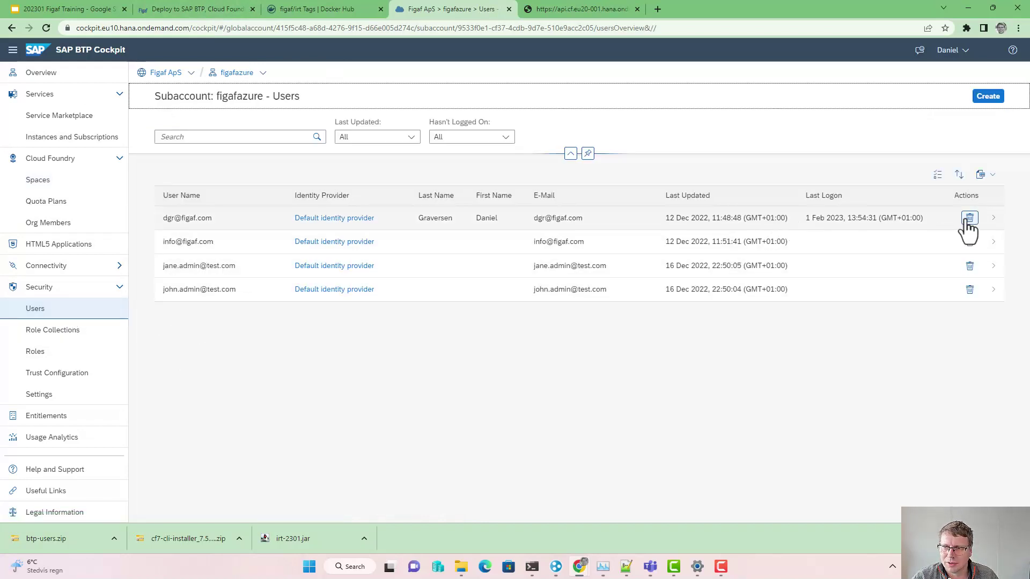
# Step: Assign the IRTAdmin and IRTAgentManager role collections to the main user
pyautogui.click(993, 219)
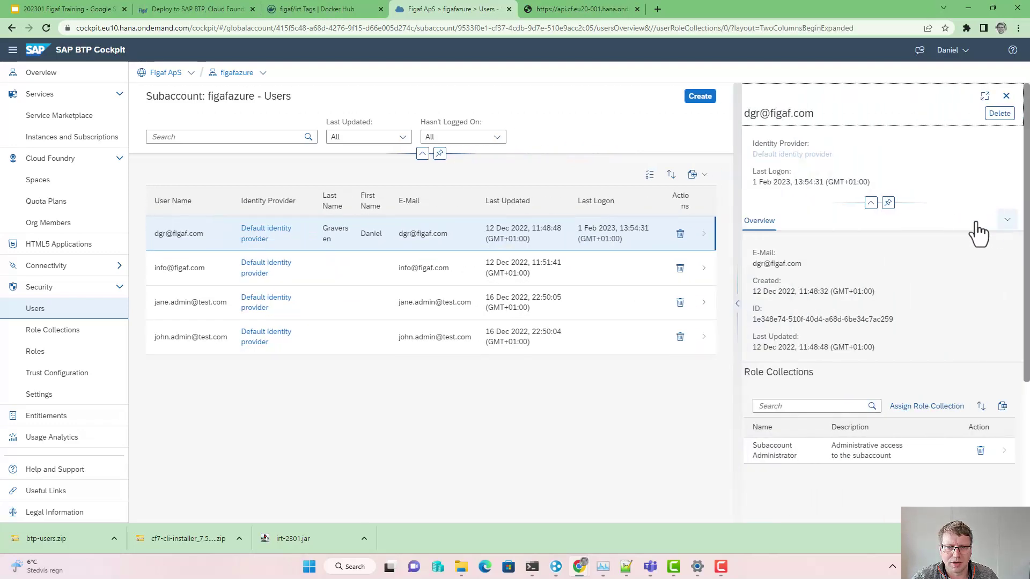
pyautogui.click(911, 407)
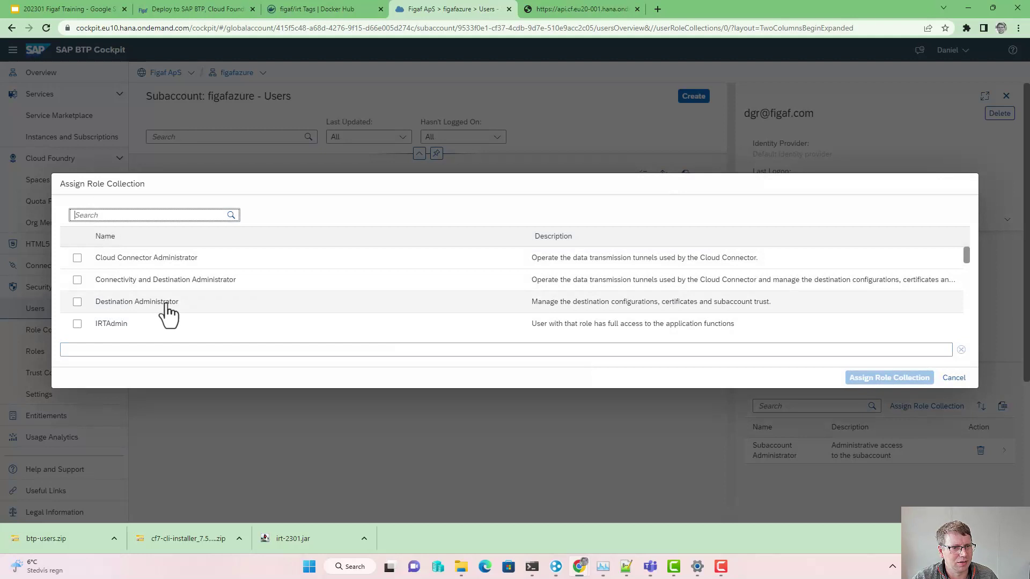
pyautogui.scroll(-1, 161, 317)
pyautogui.click(76, 271)
pyautogui.click(77, 292)
pyautogui.click(77, 292)
pyautogui.click(77, 292)
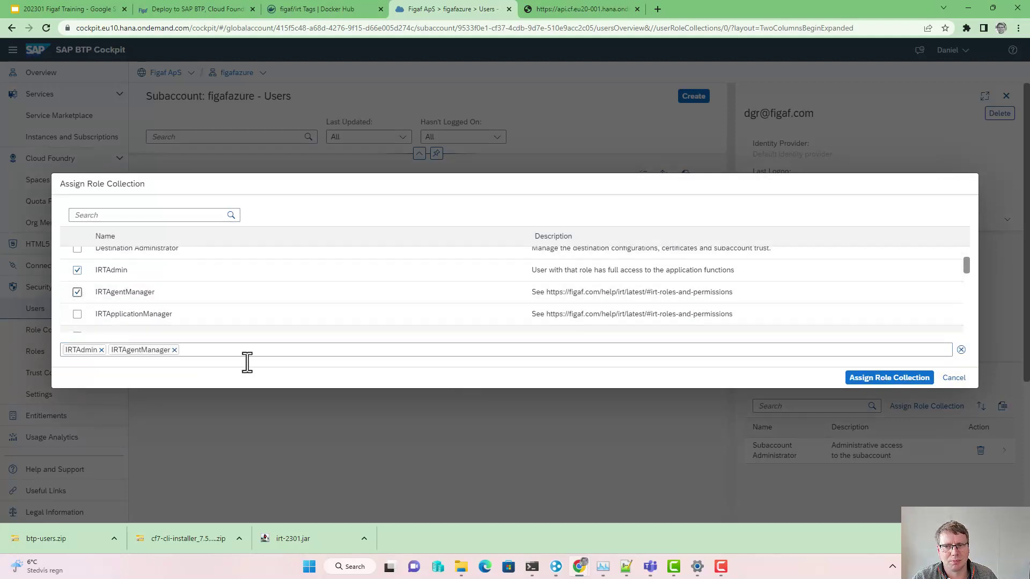
pyautogui.click(886, 378)
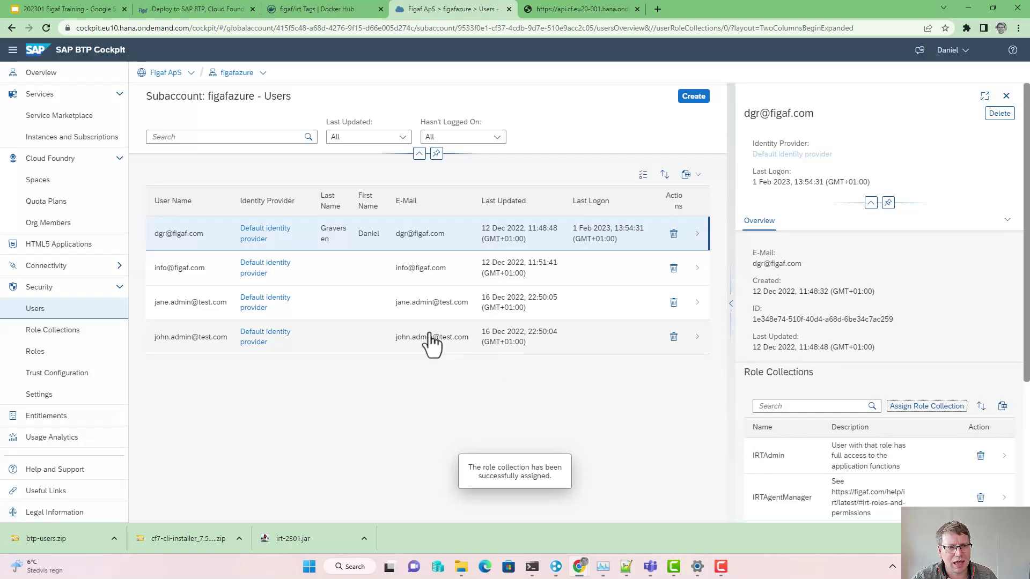
# Step: Review the subaccount's Role Collections list, then return to the Figaf help article
pyautogui.click(42, 330)
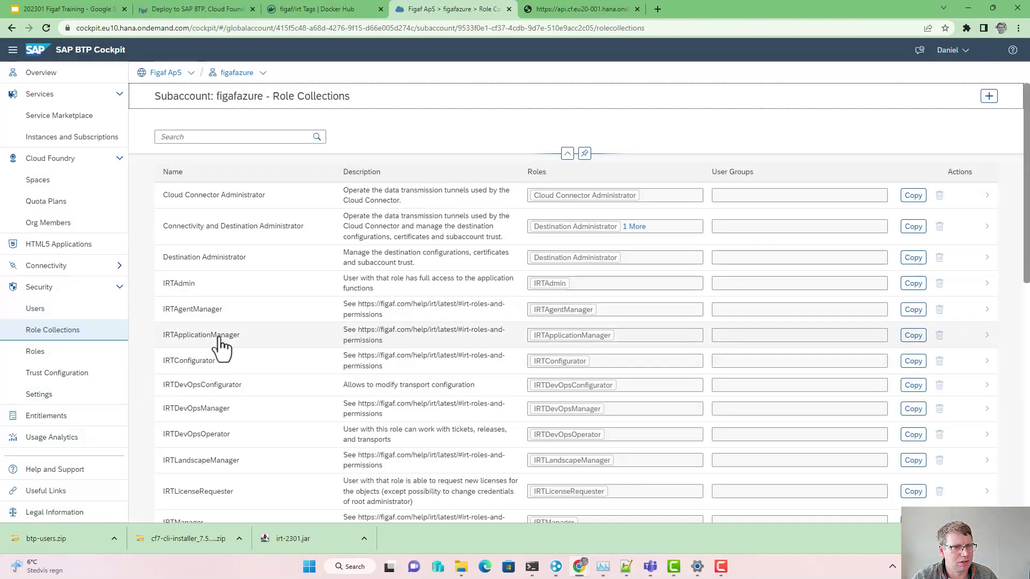
pyautogui.scroll(-2, 223, 346)
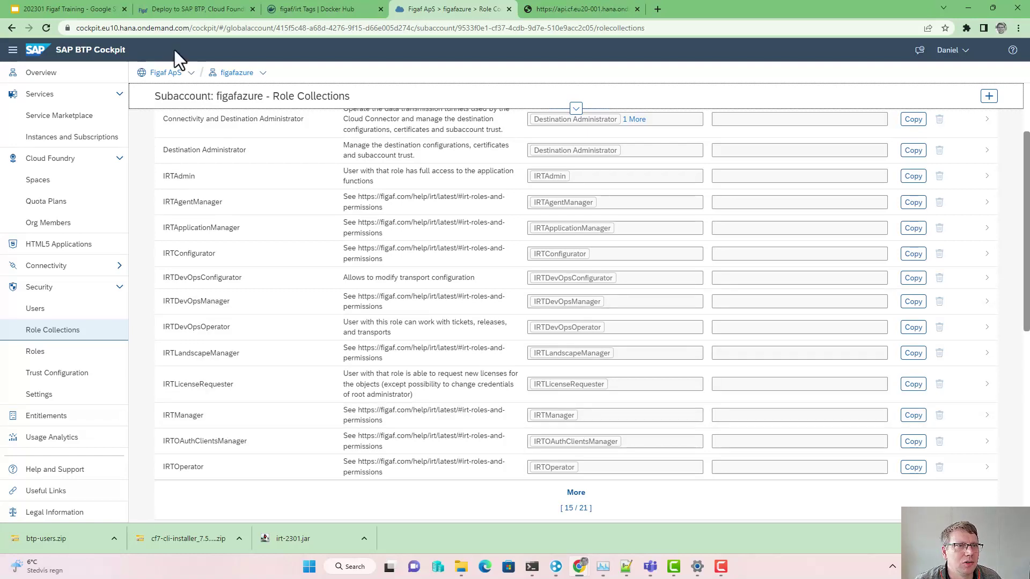
pyautogui.click(163, 12)
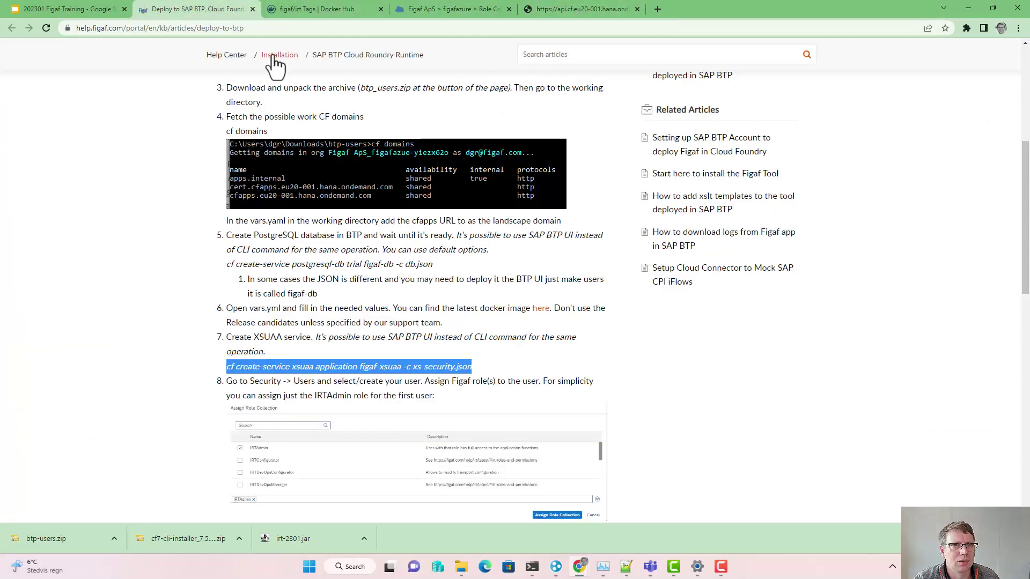
# Step: Confirm figaf-db is Created with storage 5 and memory 2, then return to the figafazure overview
pyautogui.click(445, 8)
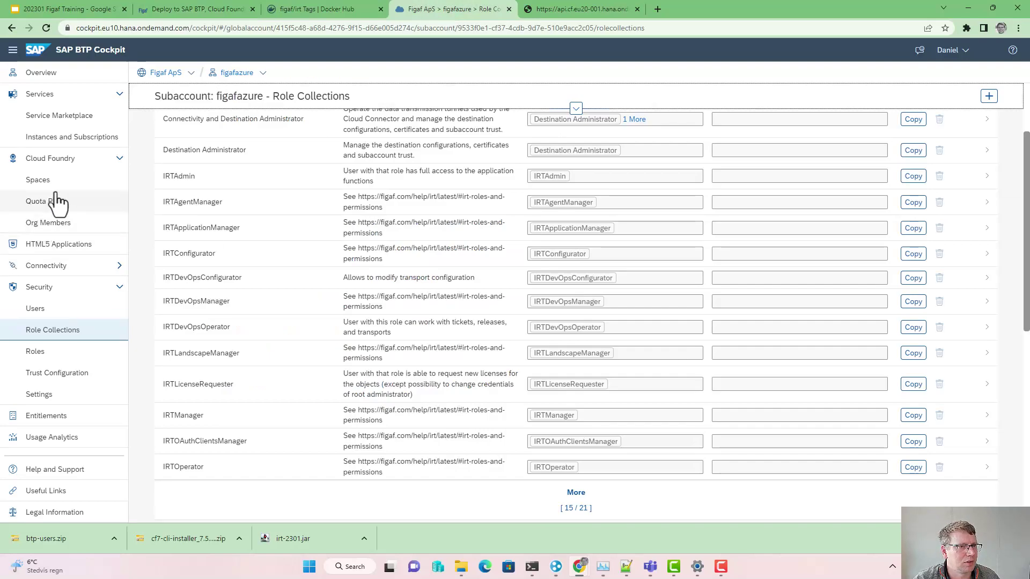
pyautogui.click(95, 140)
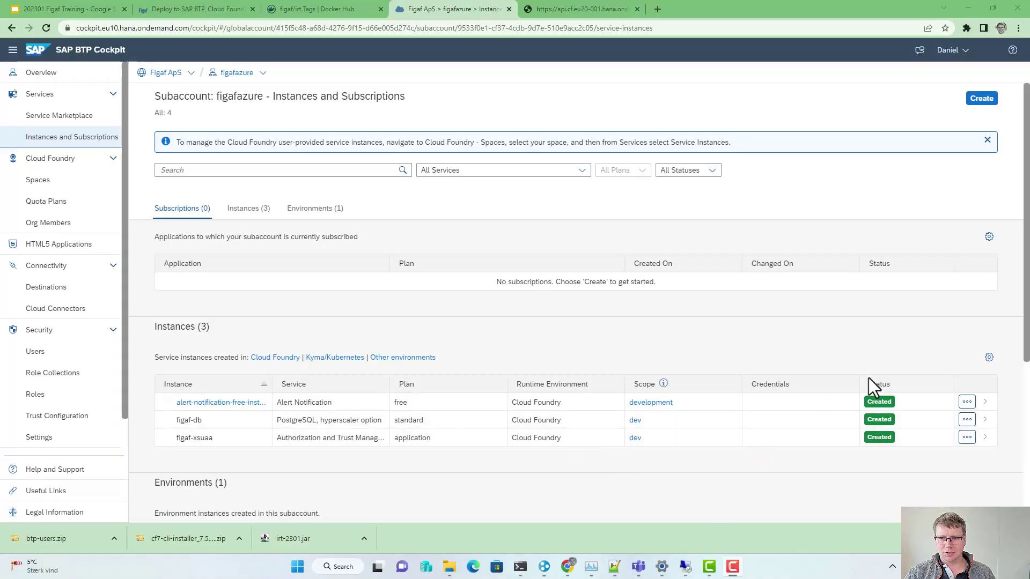
pyautogui.click(966, 421)
pyautogui.click(964, 316)
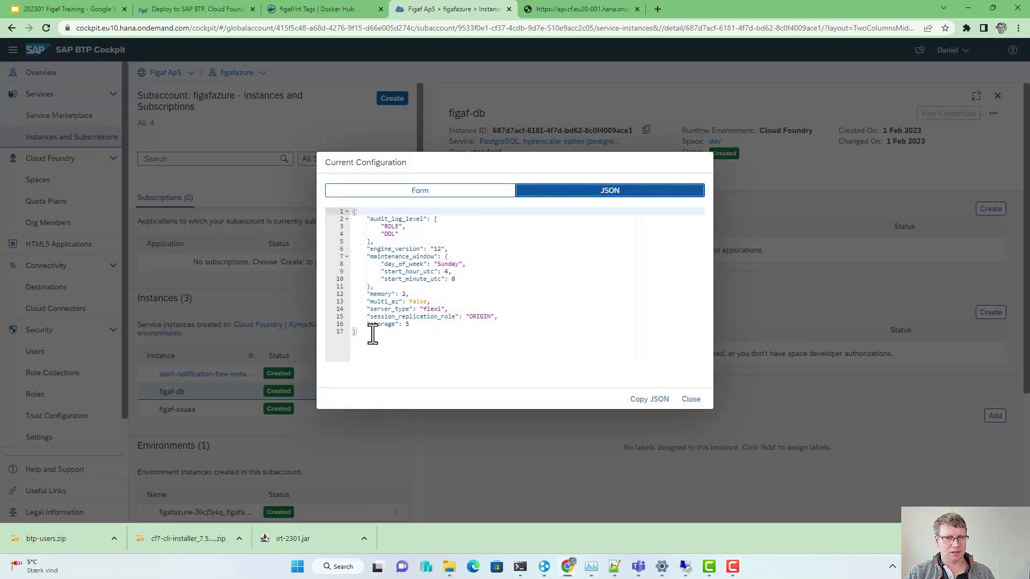
pyautogui.click(691, 399)
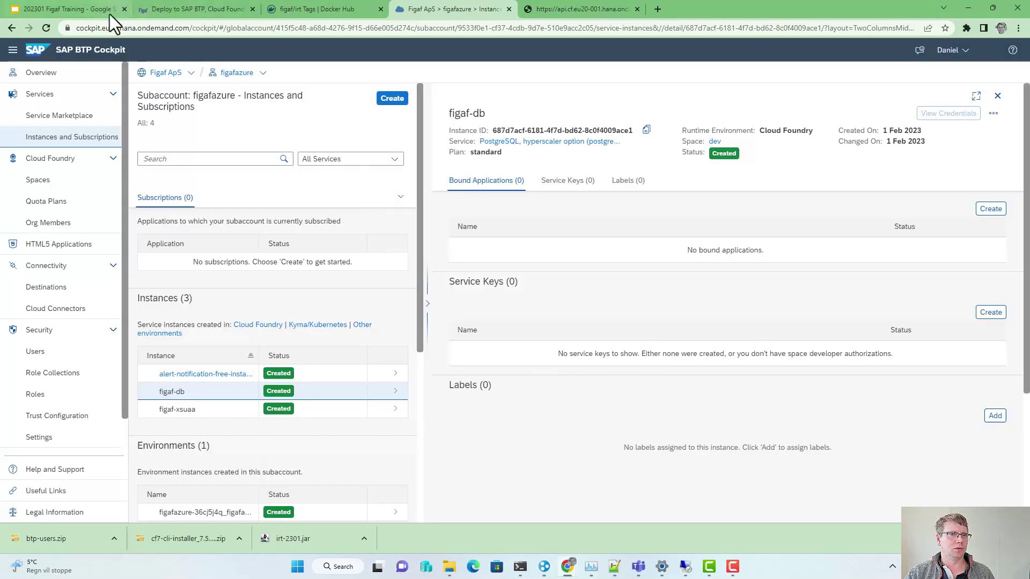
pyautogui.click(240, 75)
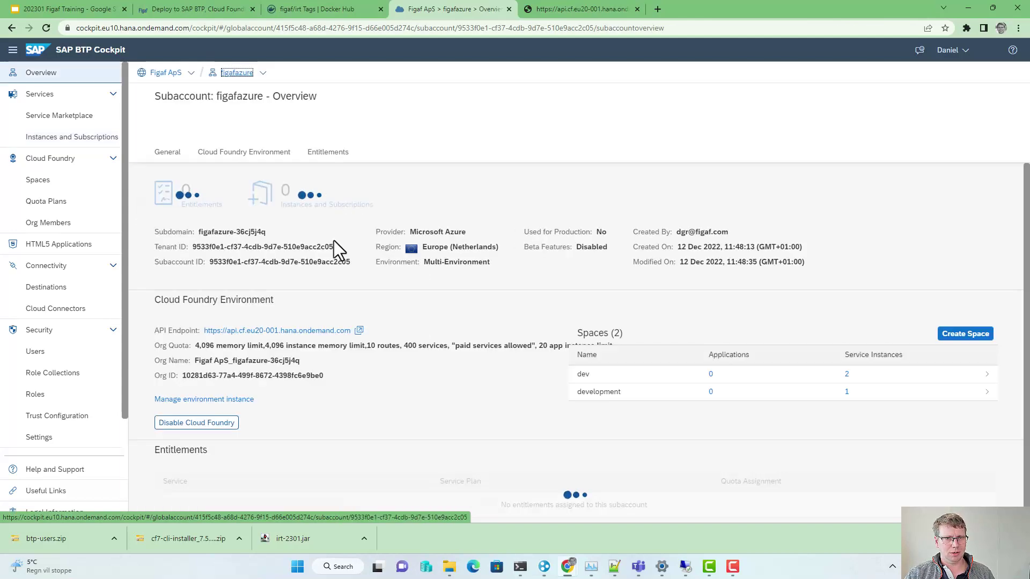
pyautogui.hotkey('alt', 'Tab')
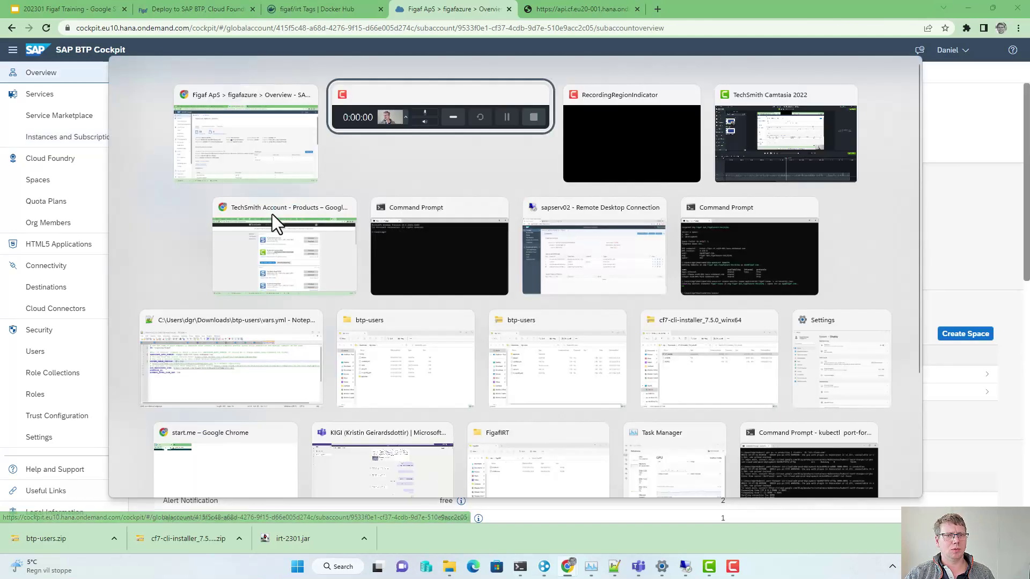
# Step: Copy 'cf push --vars-file vars.yml' from the guide and run it in the logged-in Command Prompt
pyautogui.click(351, 123)
pyautogui.click(182, 10)
pyautogui.scroll(-2, 286, 403)
pyautogui.scroll(2, 288, 399)
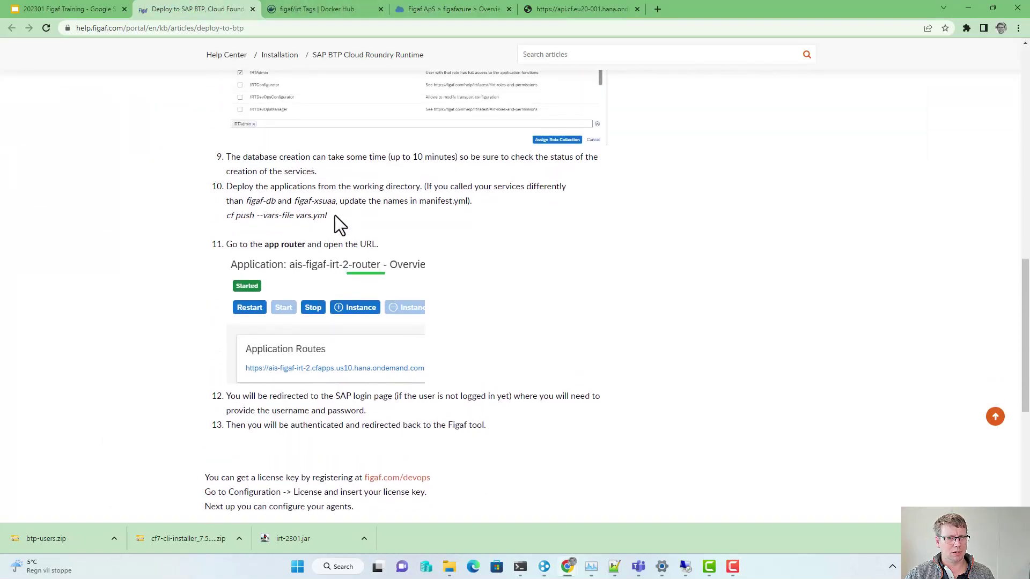
pyautogui.moveTo(326, 215); pyautogui.dragTo(231, 215)
pyautogui.hotkey('ctrl', 'c')
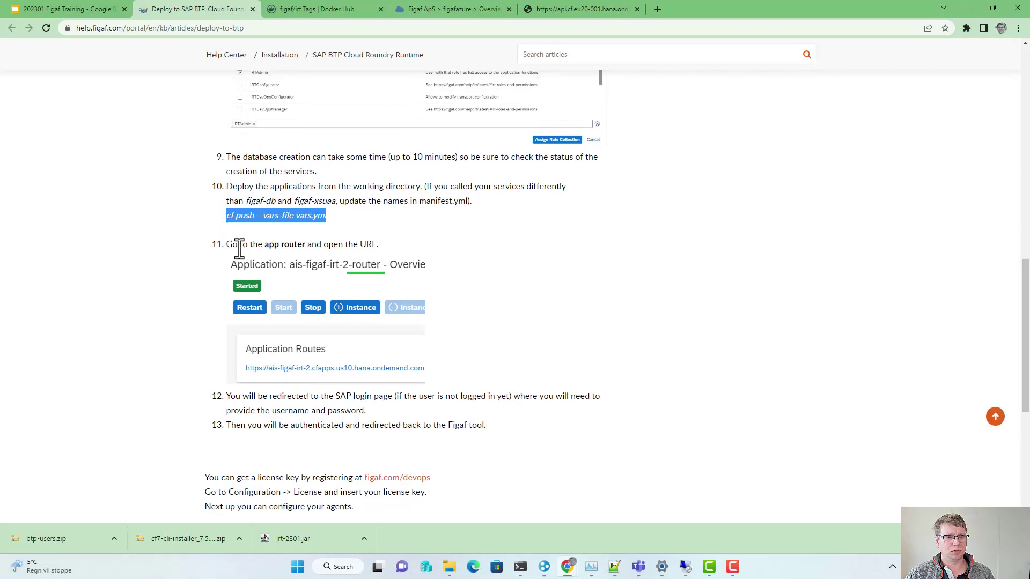
pyautogui.click(520, 567)
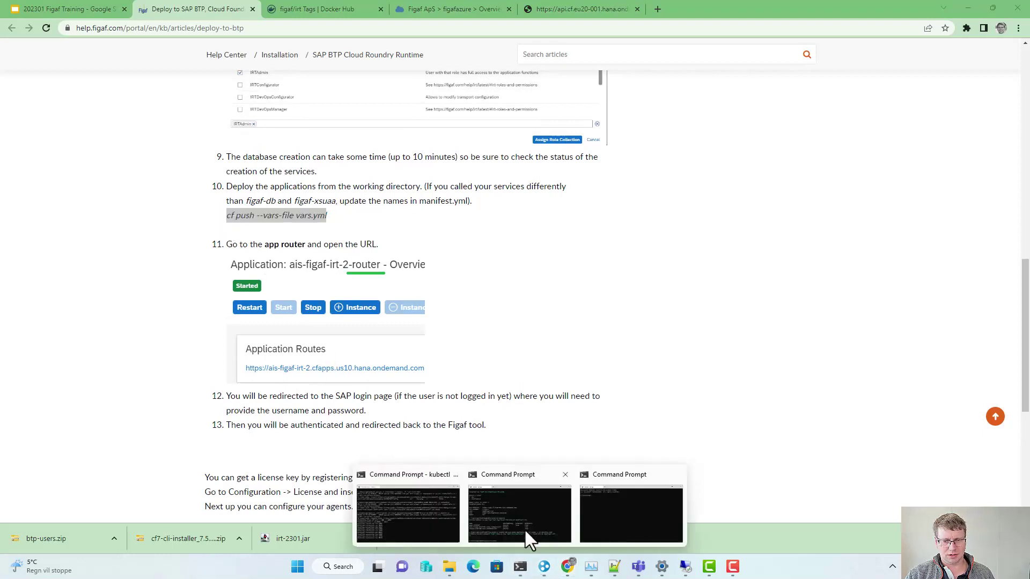
pyautogui.click(500, 513)
pyautogui.hotkey('ctrl', 'v')
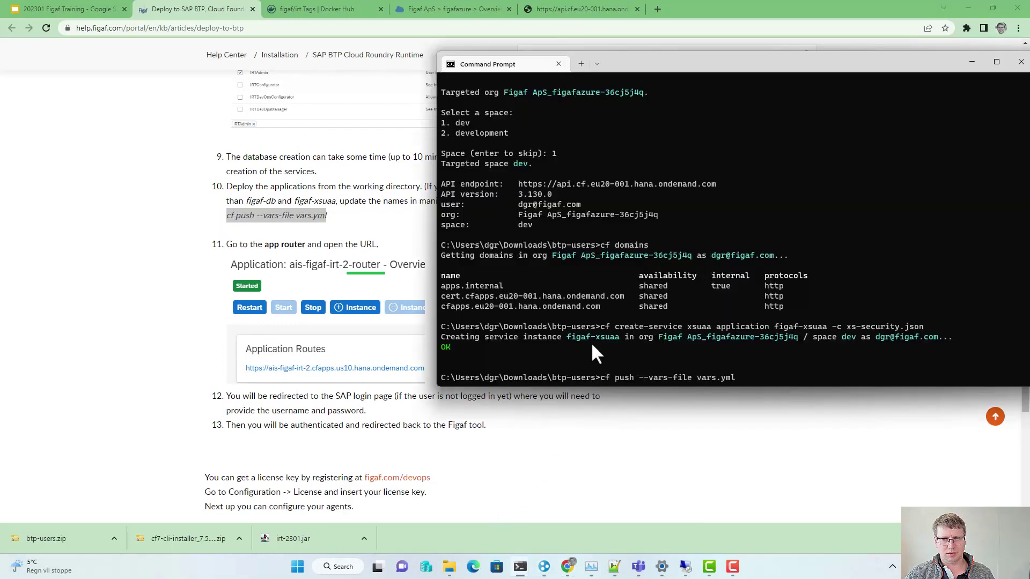
pyautogui.press('Return')
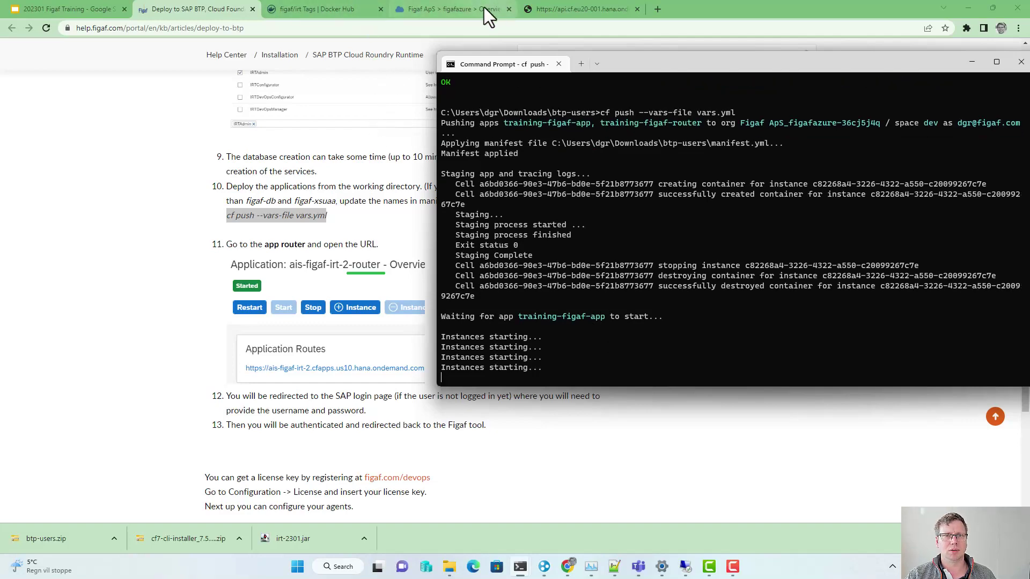
# Step: Open the dev space applications, check deployment progress, and open training-figaf-router
pyautogui.click(452, 6)
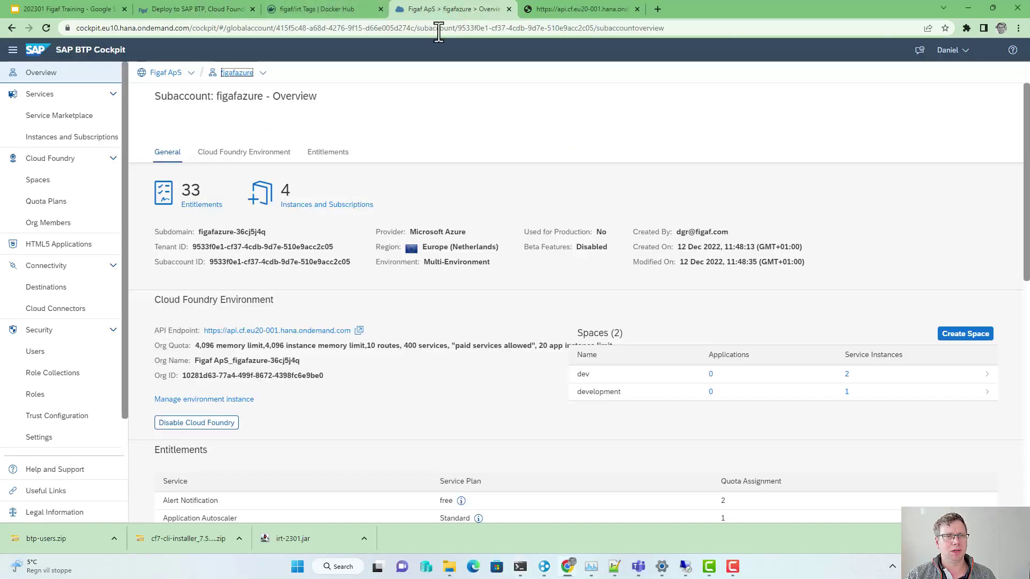
pyautogui.click(50, 180)
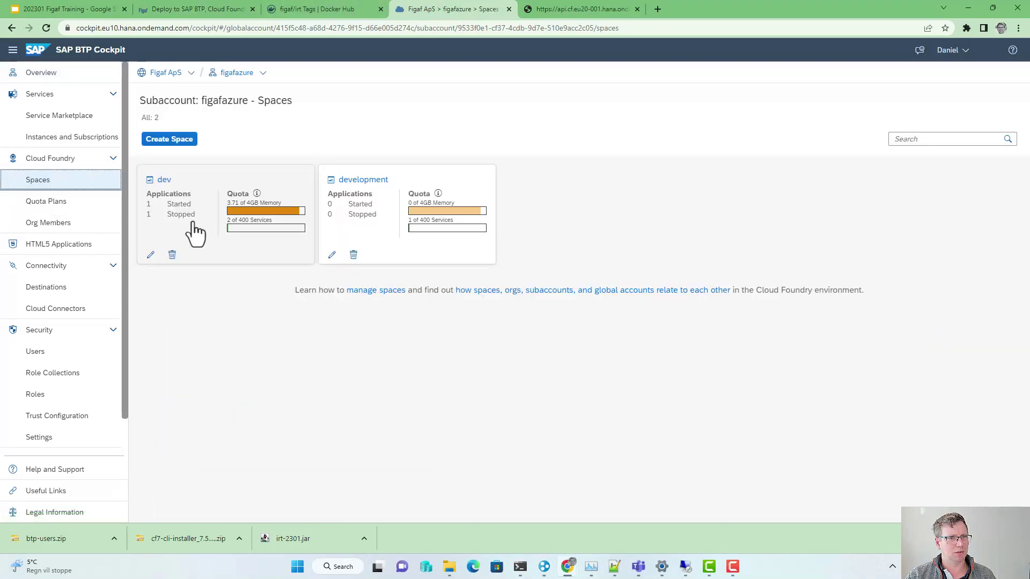
pyautogui.click(271, 218)
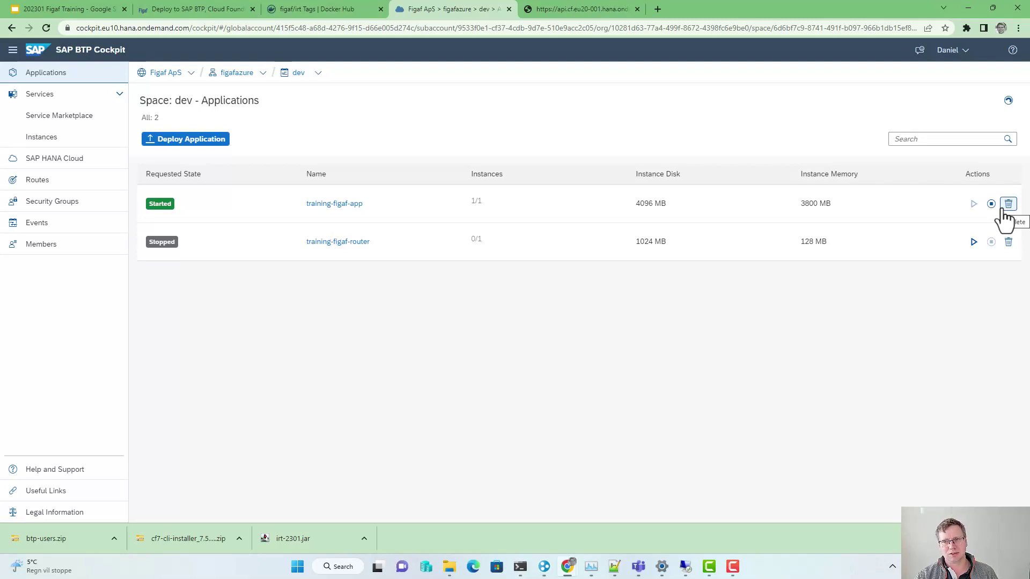
pyautogui.hotkey('alt', 'Tab')
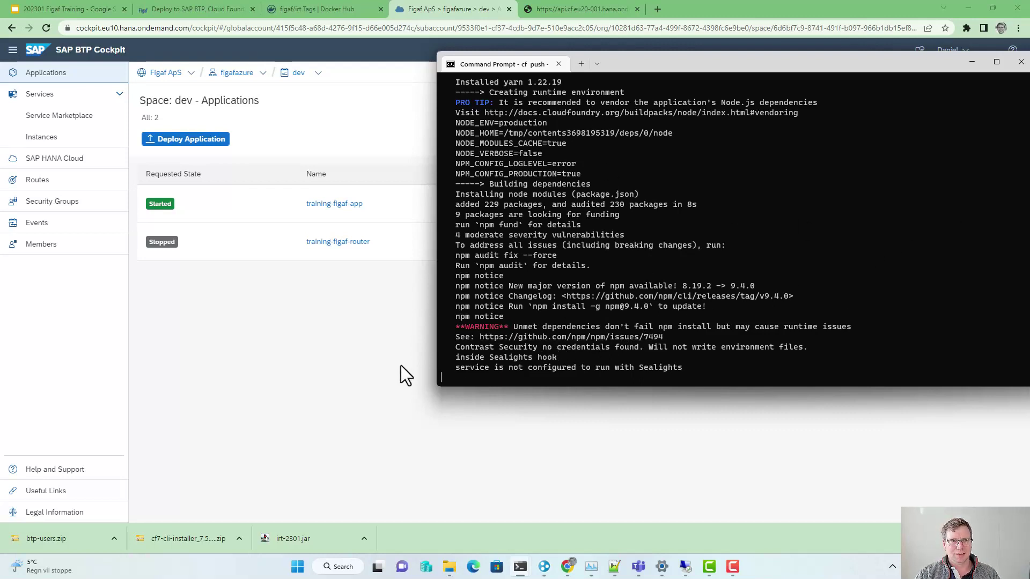
pyautogui.click(370, 362)
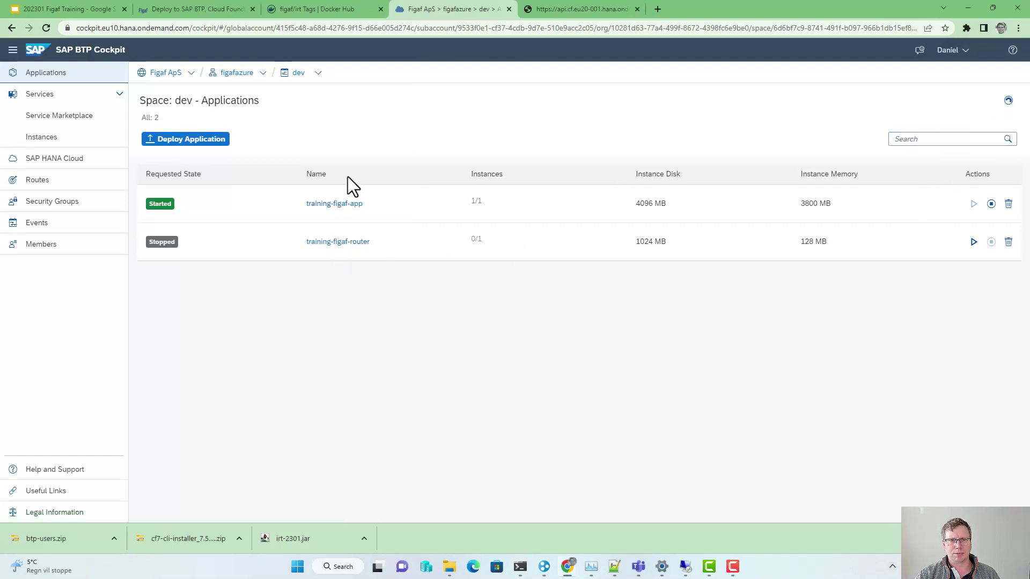
pyautogui.click(342, 245)
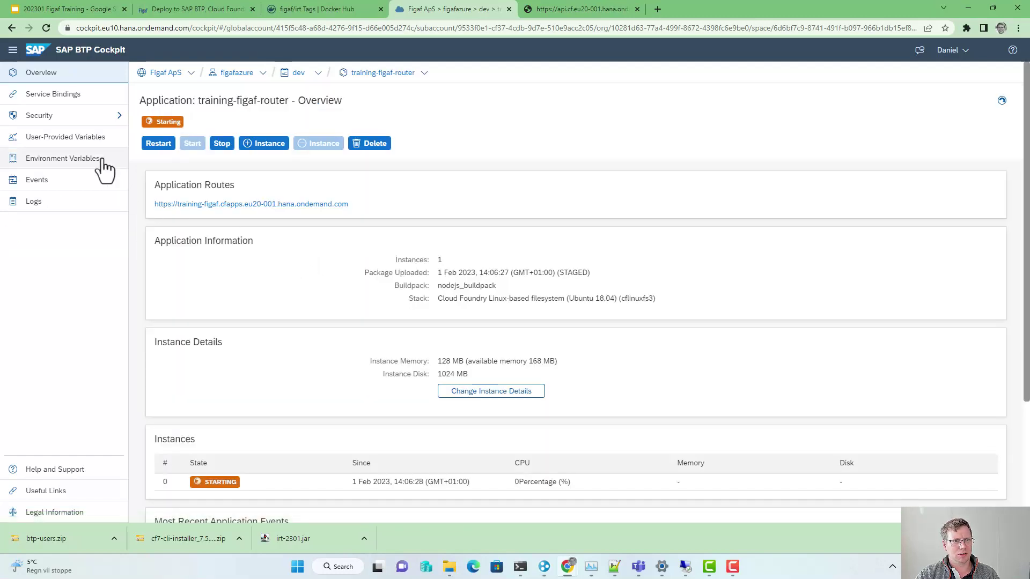
# Step: Review the training-figaf-router application's logs
pyautogui.click(37, 203)
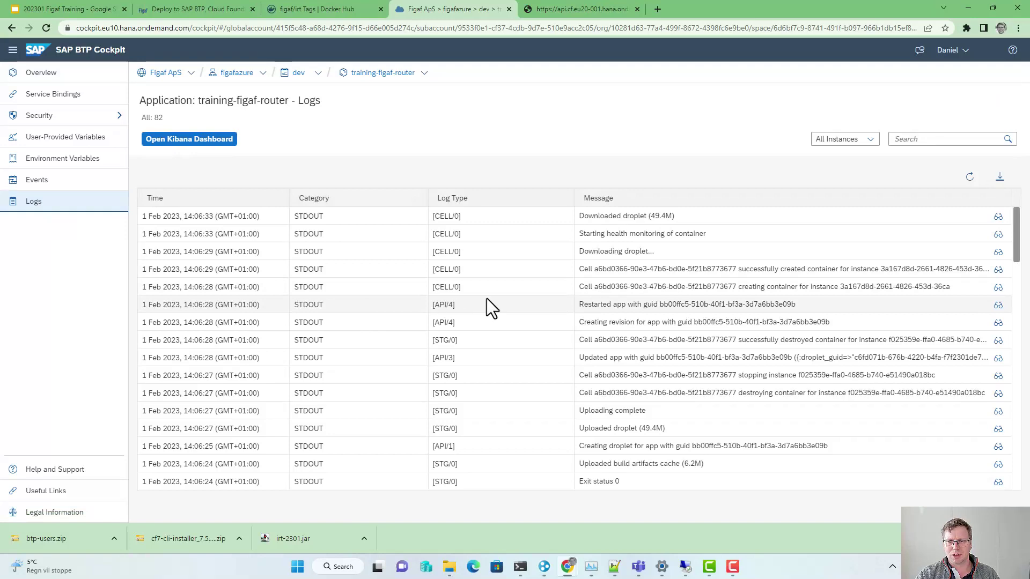
pyautogui.scroll(-9, 491, 308)
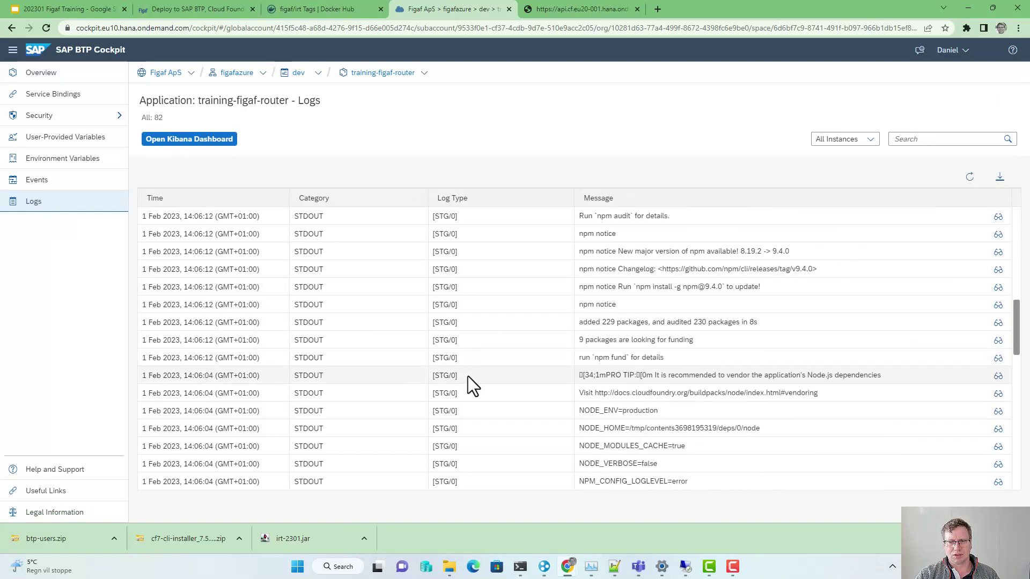
pyautogui.scroll(-6, 468, 377)
pyautogui.scroll(6, 461, 349)
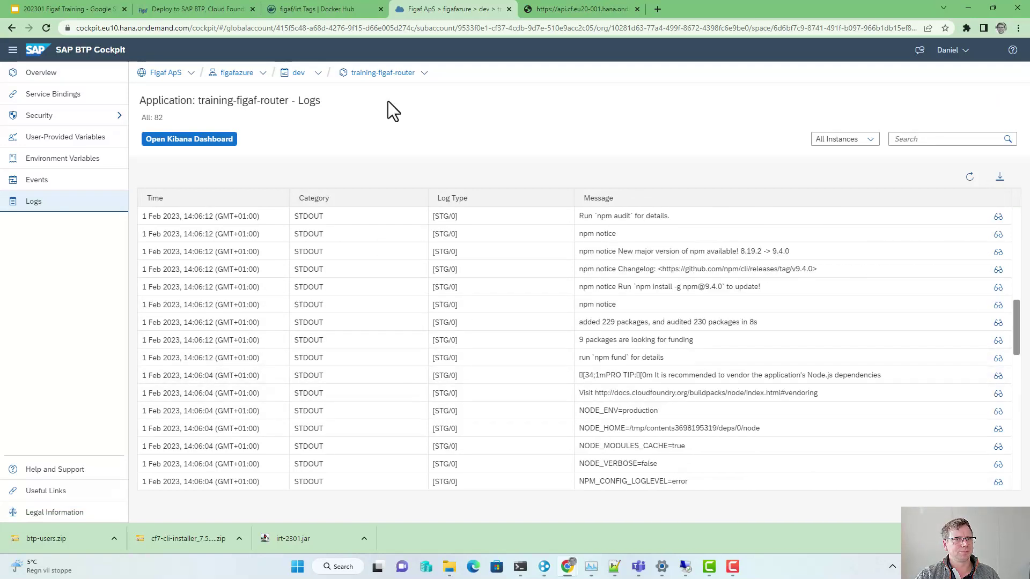
# Step: Switch to the training-figaf-app logs and reload them repeatedly to follow its startup
pyautogui.click(424, 74)
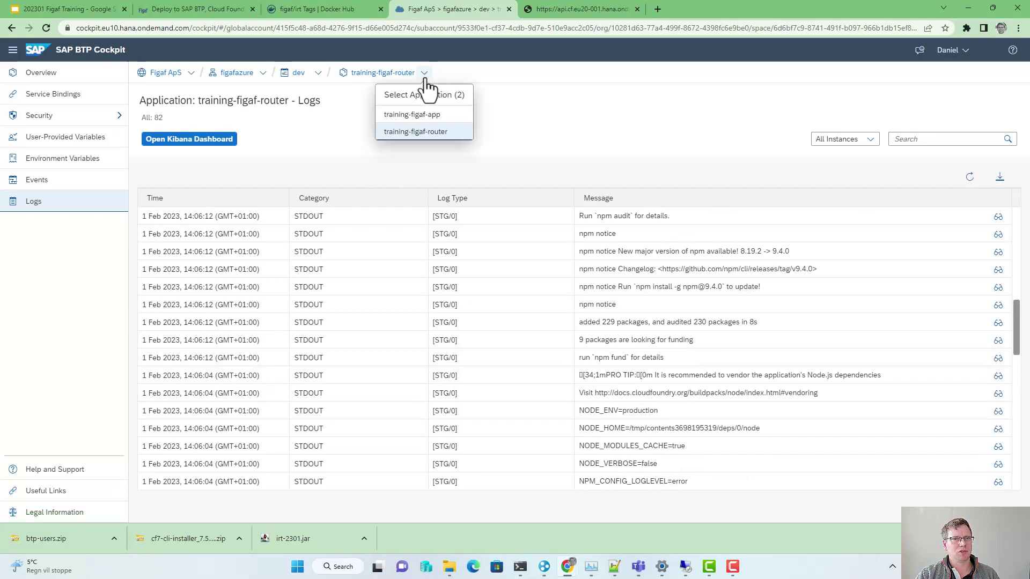
pyautogui.click(411, 114)
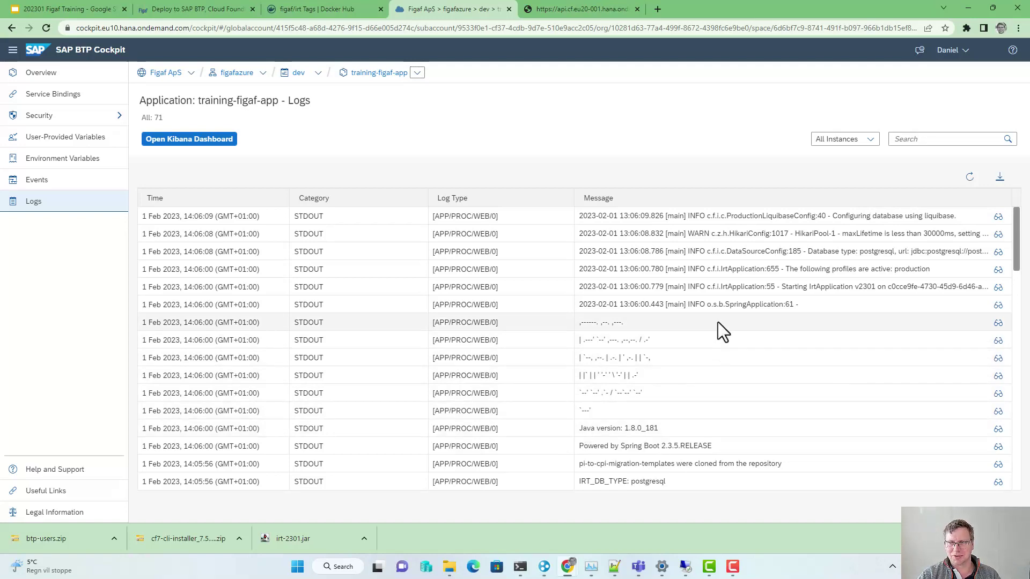
pyautogui.click(969, 179)
pyautogui.click(969, 180)
pyautogui.click(970, 179)
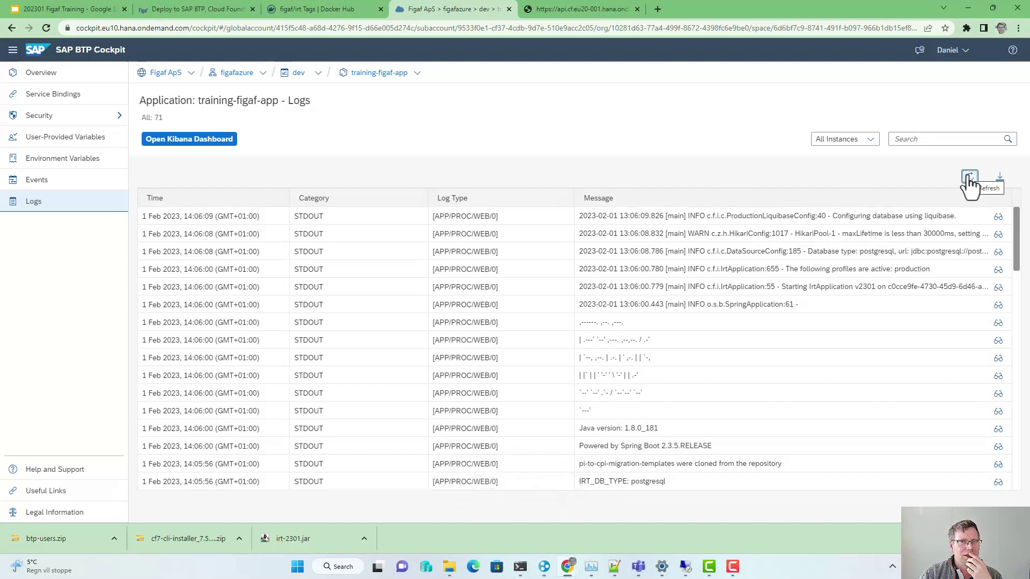
pyautogui.click(969, 179)
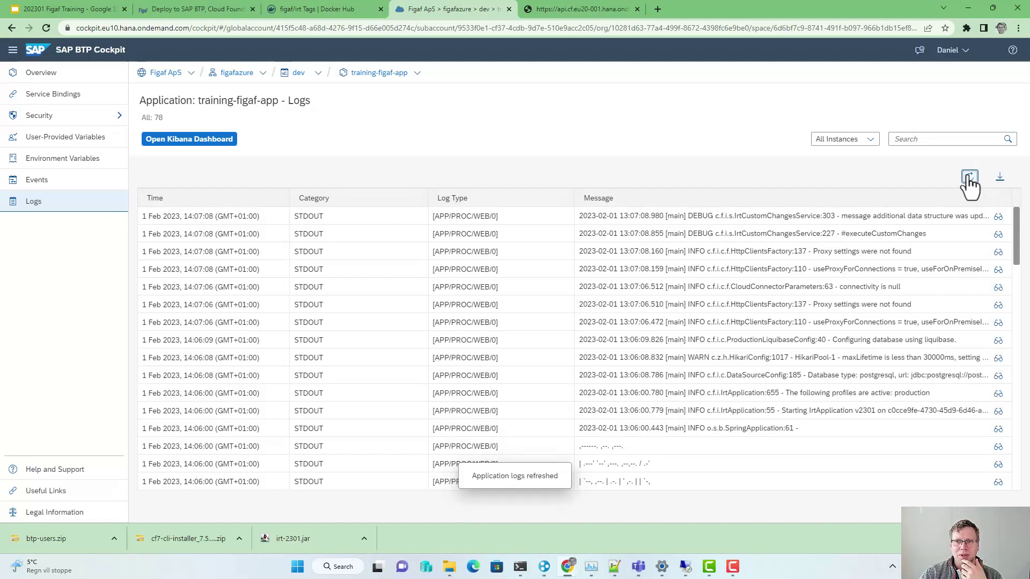
pyautogui.click(969, 182)
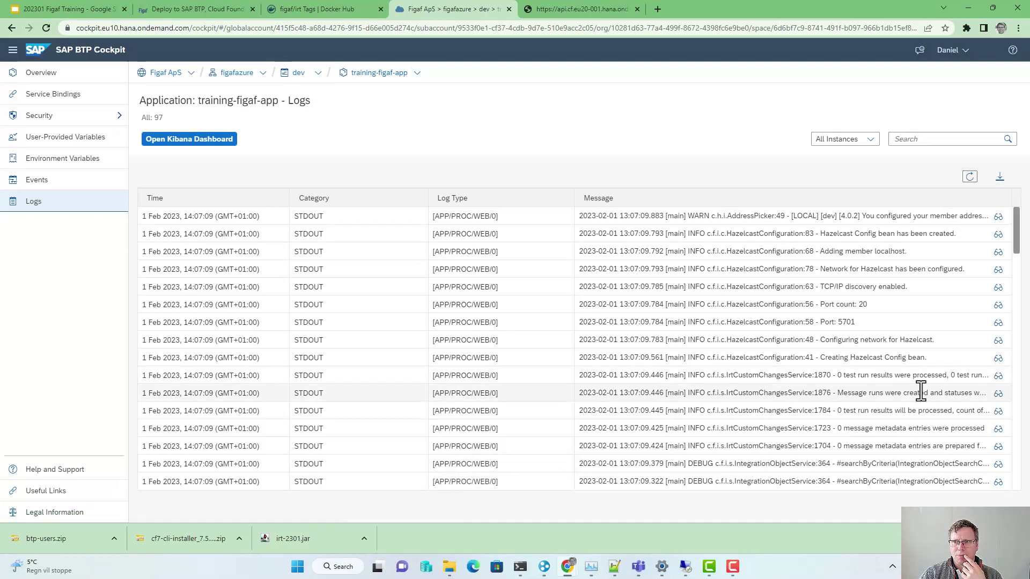
pyautogui.click(969, 177)
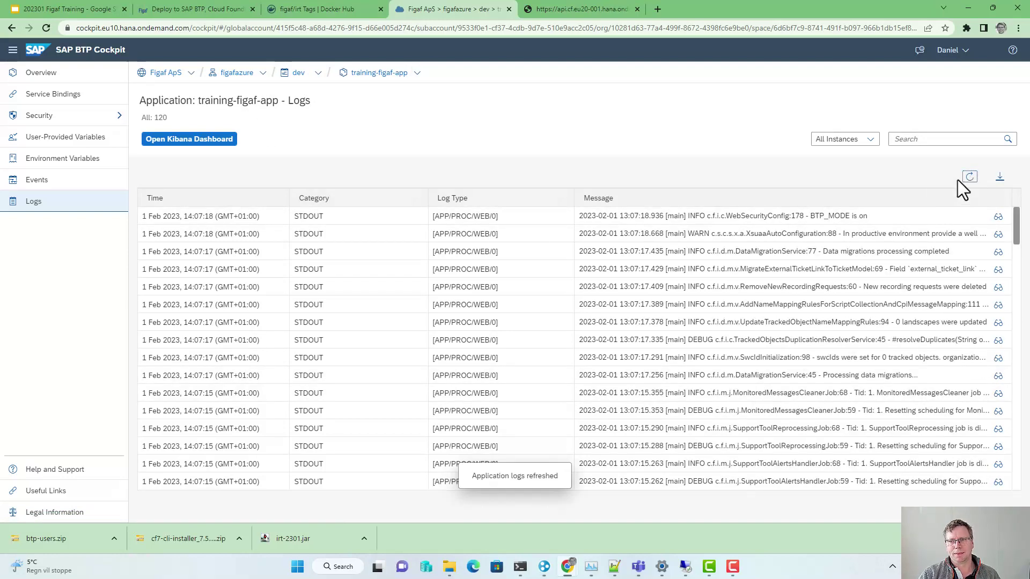
pyautogui.click(970, 177)
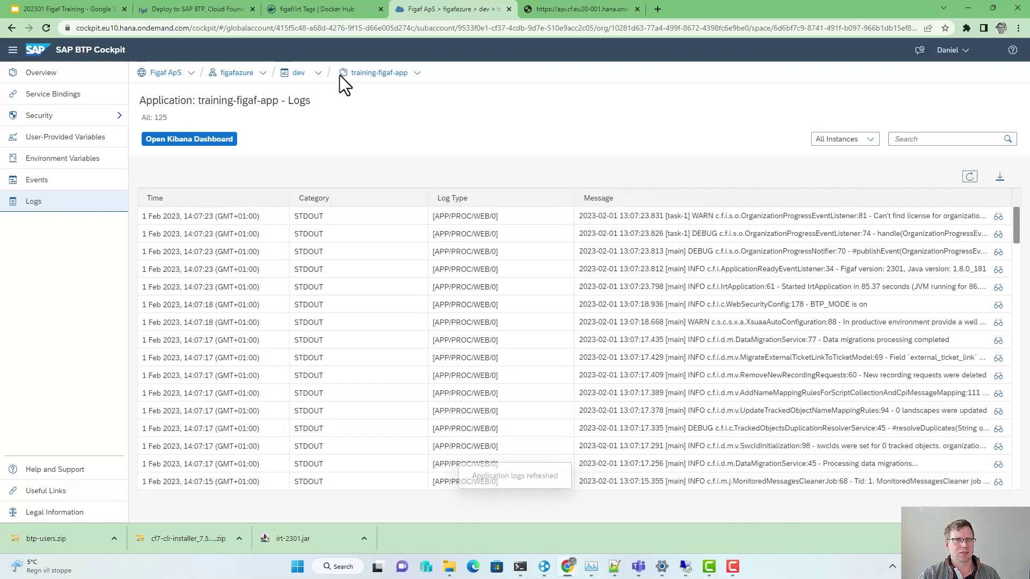
# Step: Go back to the training-figaf-router logs and its overview page
pyautogui.click(418, 73)
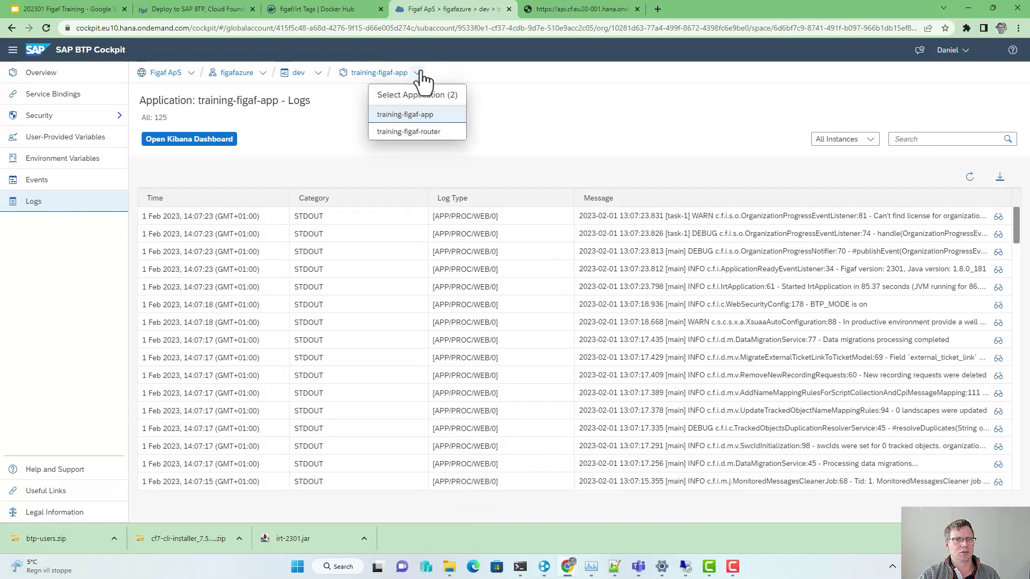
pyautogui.click(412, 134)
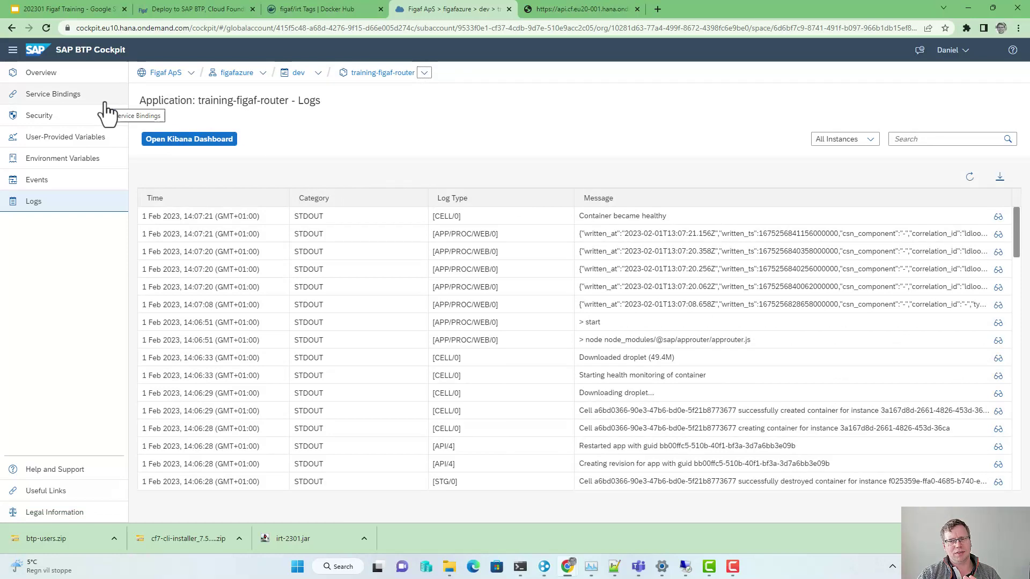
pyautogui.click(49, 73)
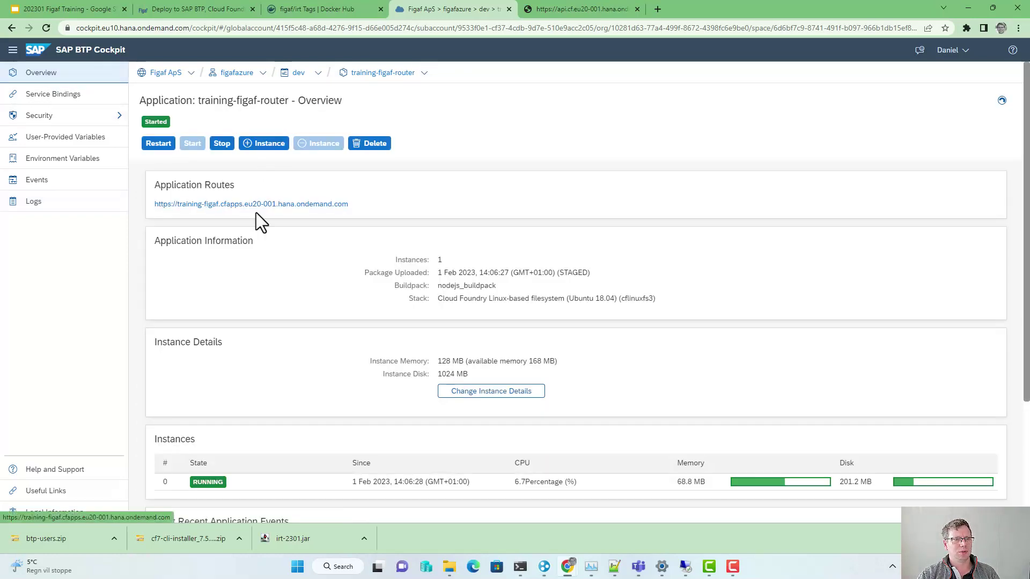
# Step: Open the router's application route and select the redirect_uri error message shown
pyautogui.click(260, 206)
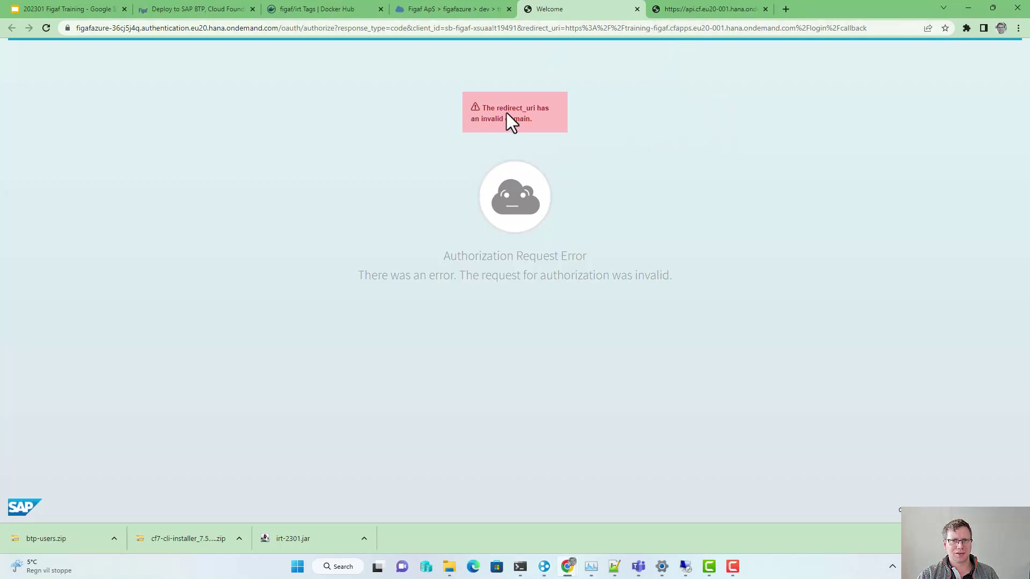
pyautogui.moveTo(543, 120); pyautogui.dragTo(481, 101)
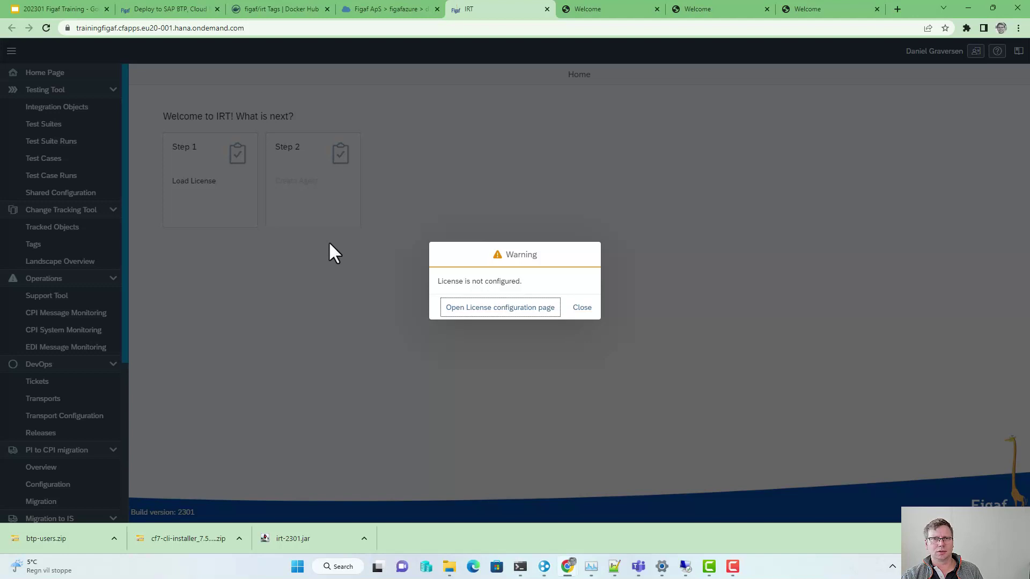
pyautogui.hotkey('alt', 'Tab')
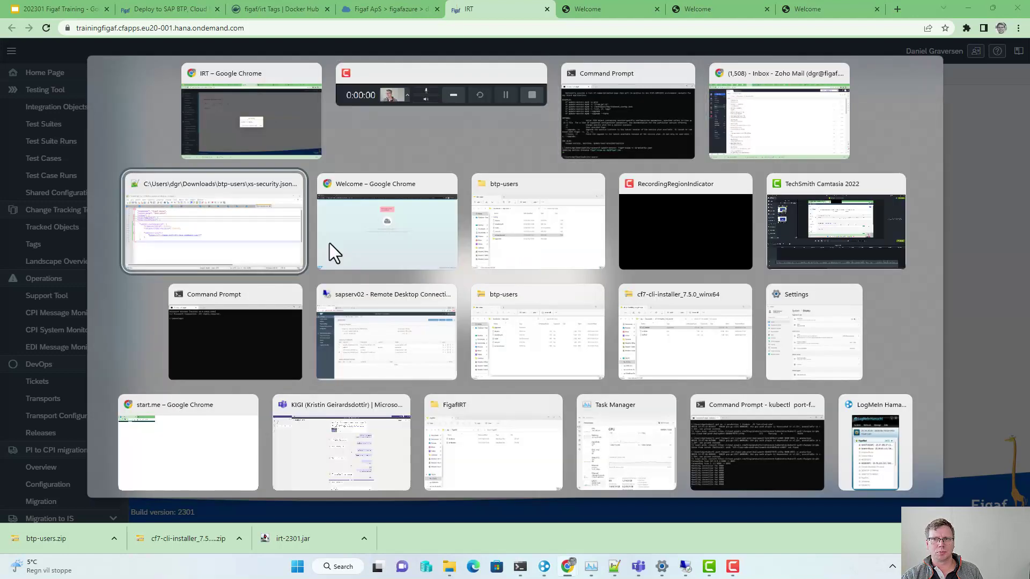
# Step: Review the oauth2-configuration redirect URIs in xs-security.json and the OK figaf-xsuaa update result
pyautogui.click(211, 239)
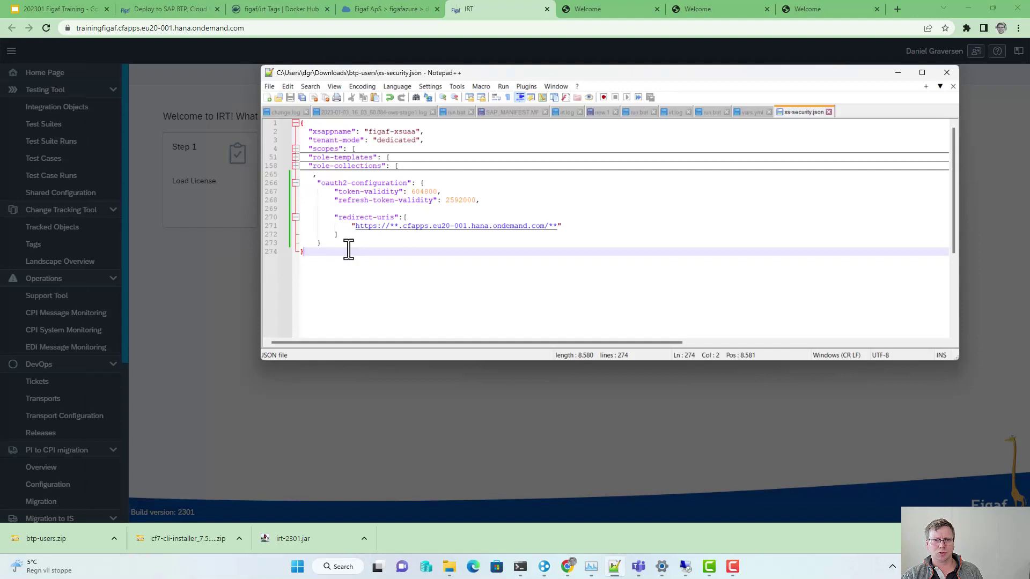
pyautogui.moveTo(335, 244); pyautogui.dragTo(304, 181)
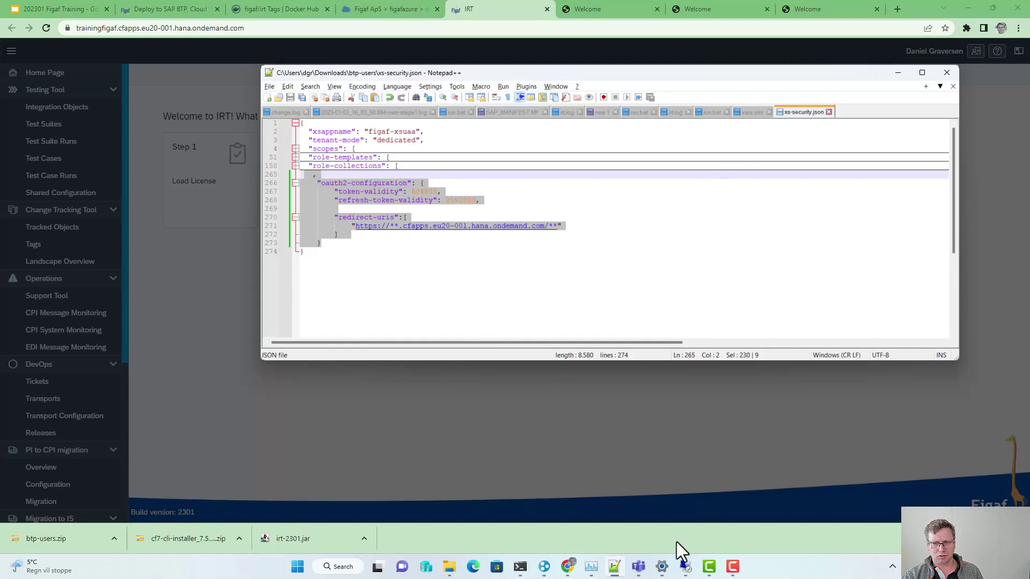
pyautogui.moveTo(519, 566)
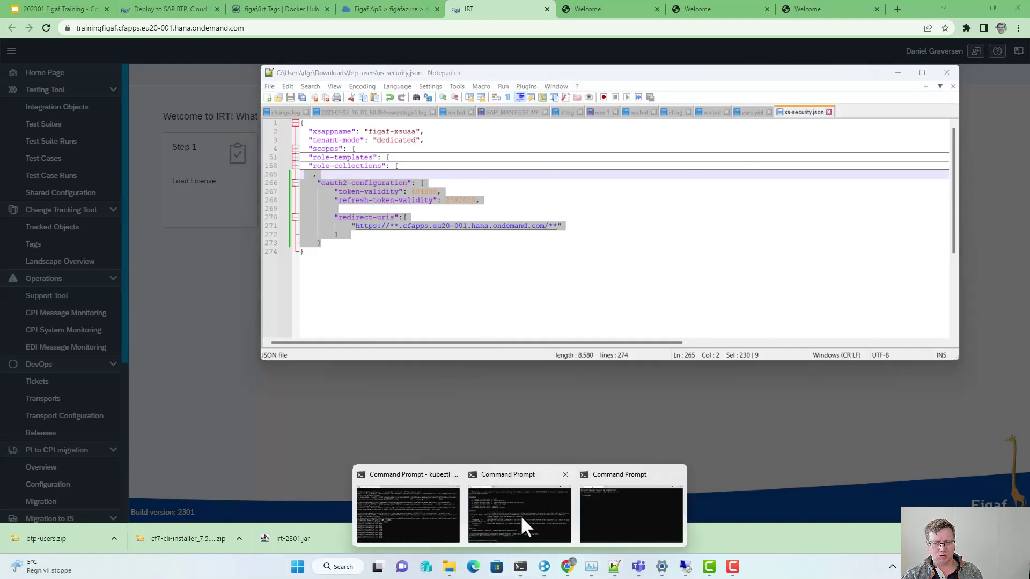
pyautogui.click(520, 515)
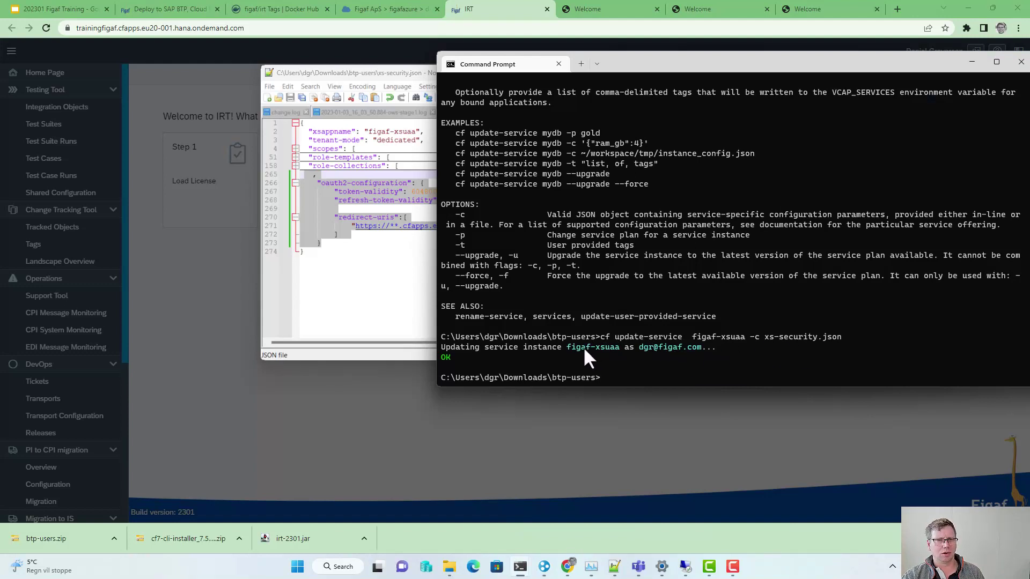
pyautogui.click(379, 268)
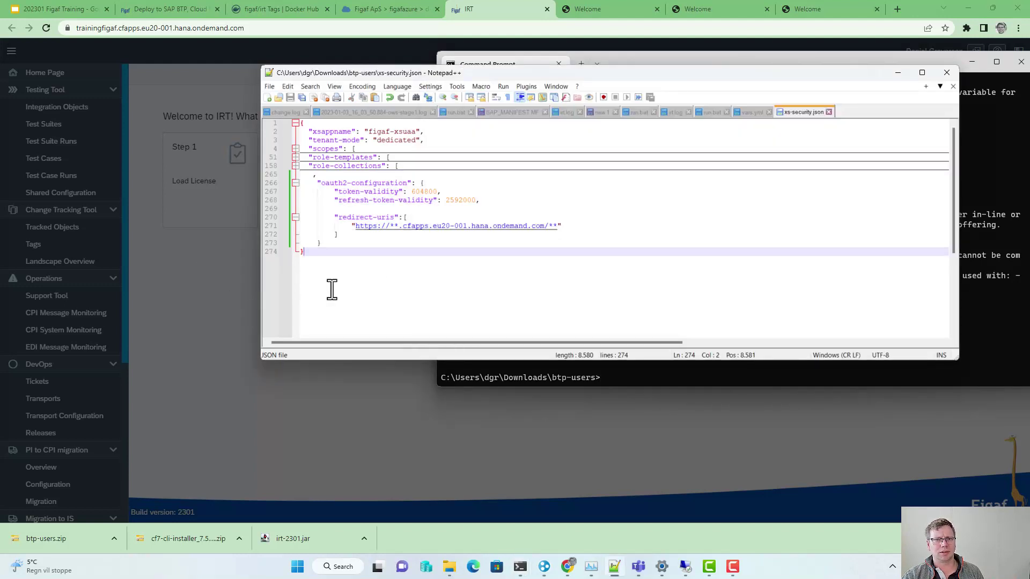
pyautogui.click(203, 211)
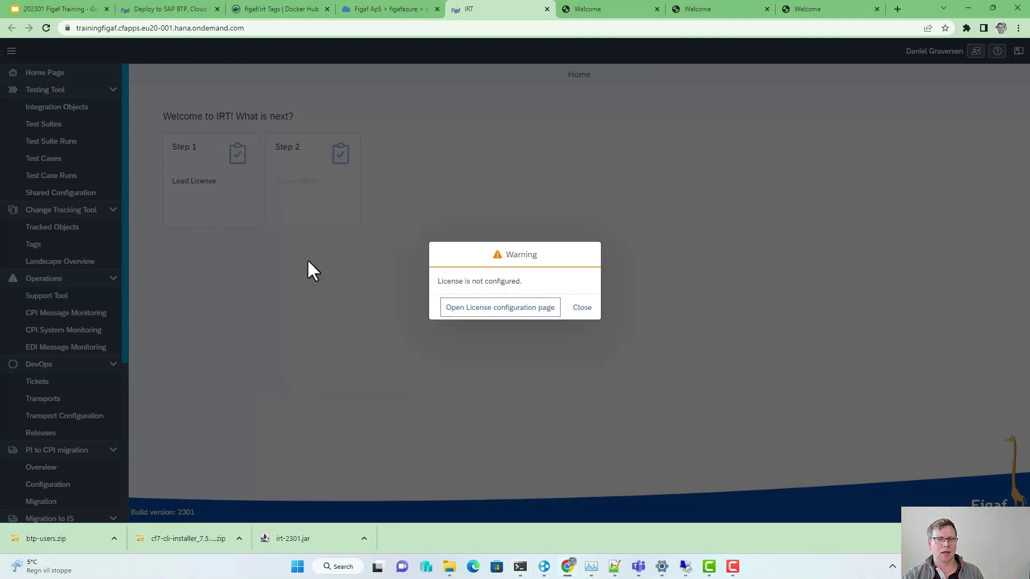
# Step: Paste the License ID and load the Figaf IRT license, valid until 24/02/2023 with 6 agents
pyautogui.click(523, 310)
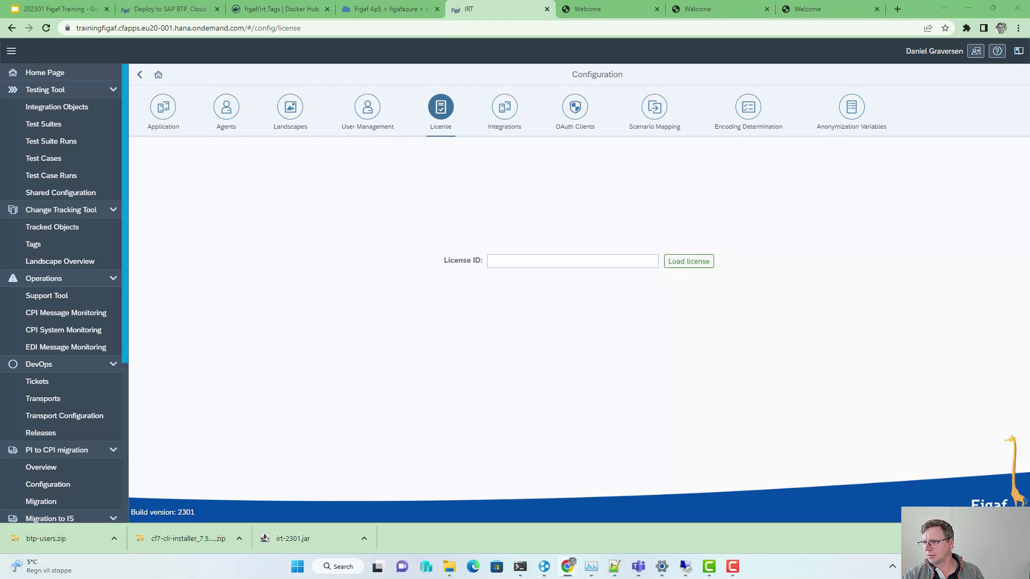
pyautogui.click(614, 261)
pyautogui.hotkey('ctrl', 'v')
pyautogui.click(672, 264)
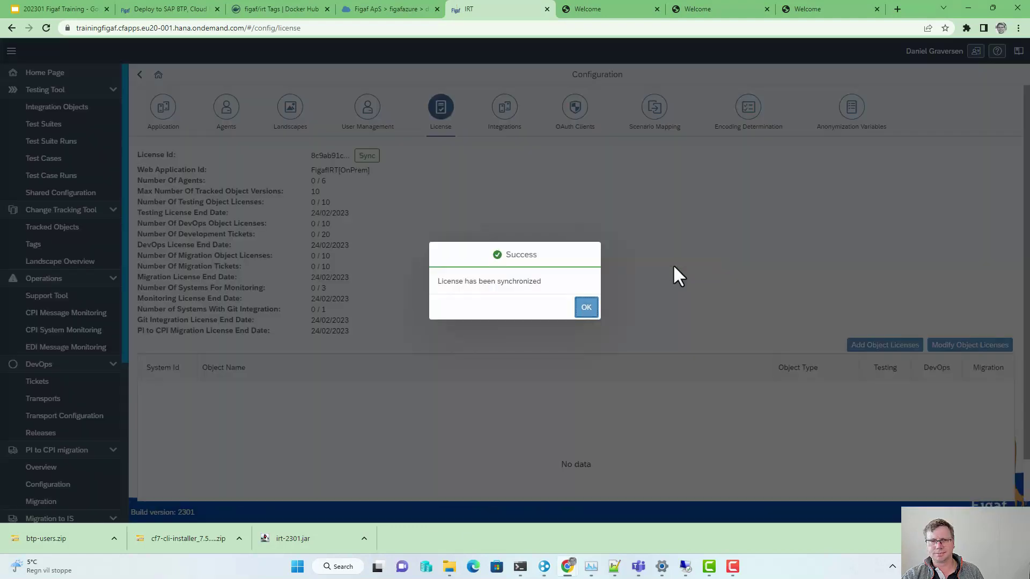
pyautogui.click(585, 309)
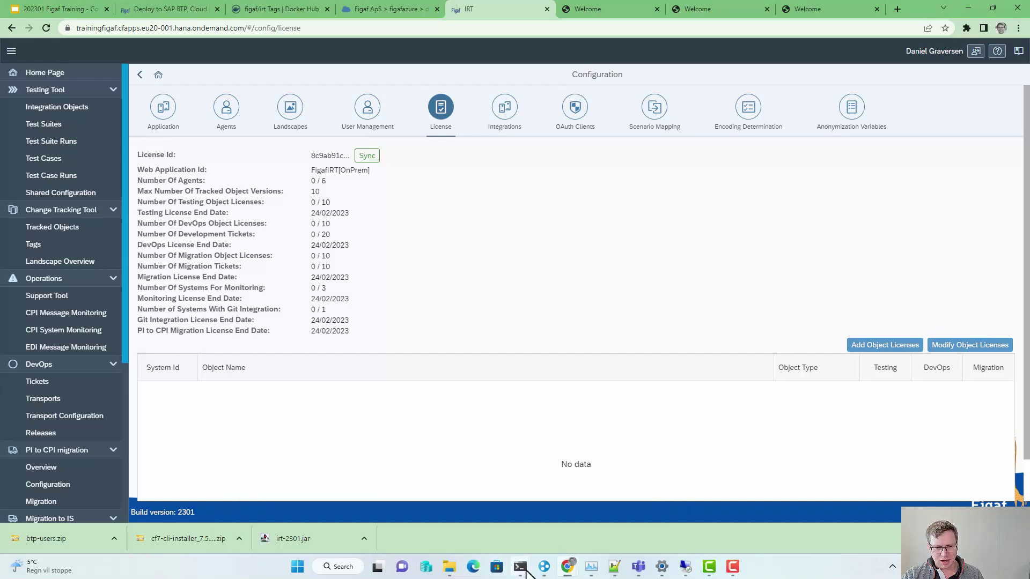
# Step: Open the btp-users working folder
pyautogui.moveTo(524, 567)
pyautogui.moveTo(445, 544)
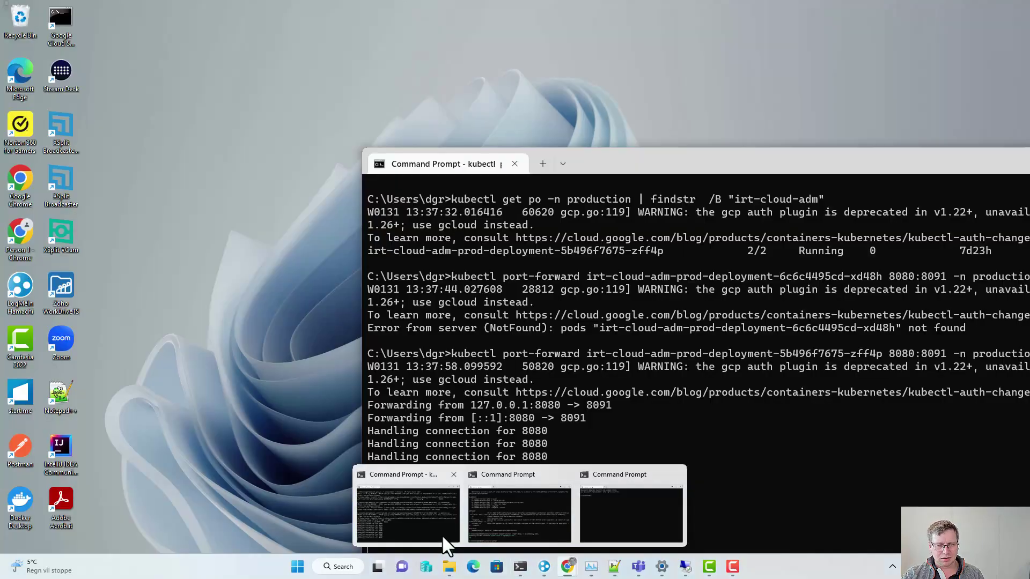
pyautogui.moveTo(449, 566)
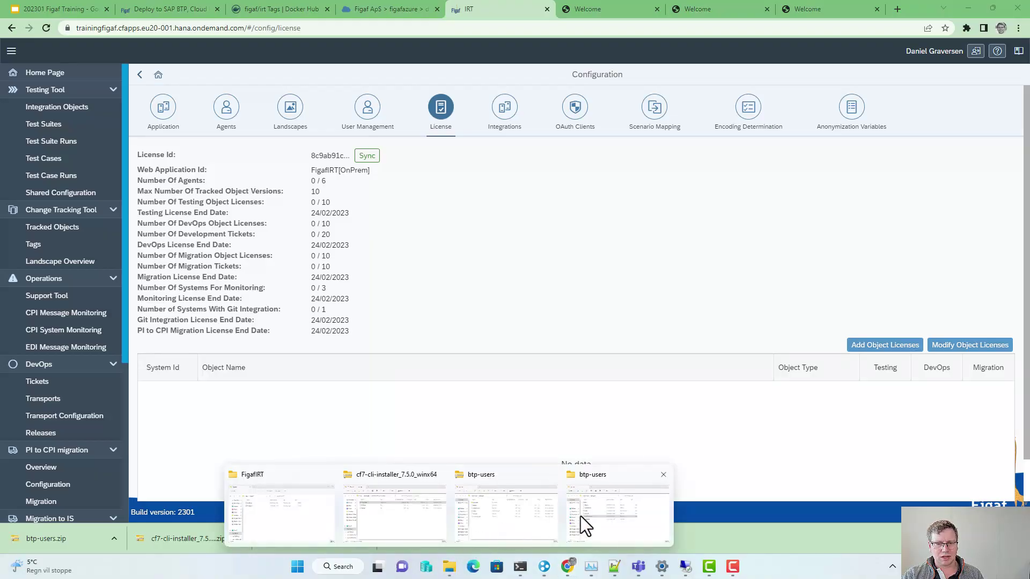
pyautogui.click(580, 516)
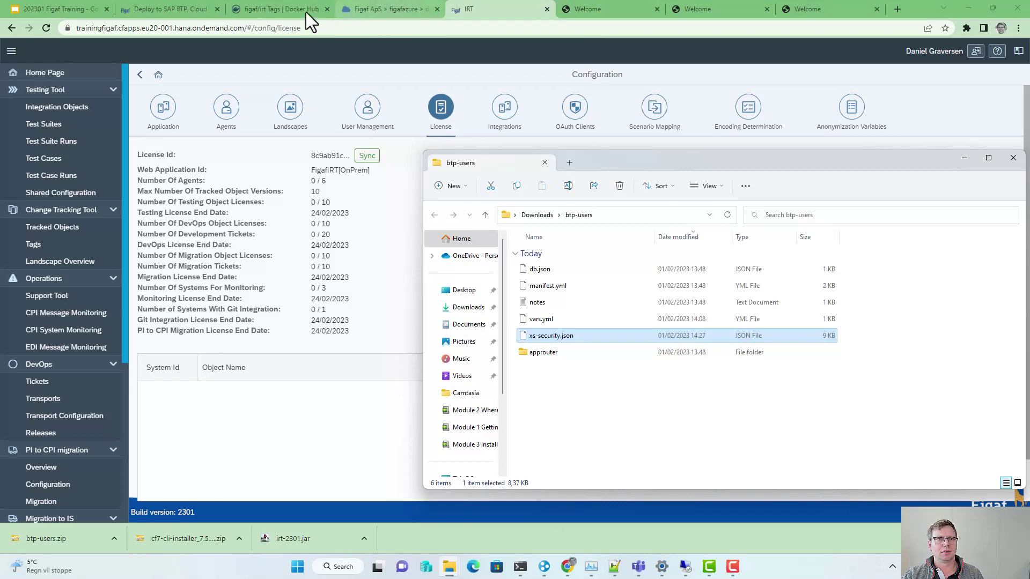
# Step: Open the 'How to use PI/PO systems in SAP BTP' help article, then return to the BTP Cockpit
pyautogui.click(199, 4)
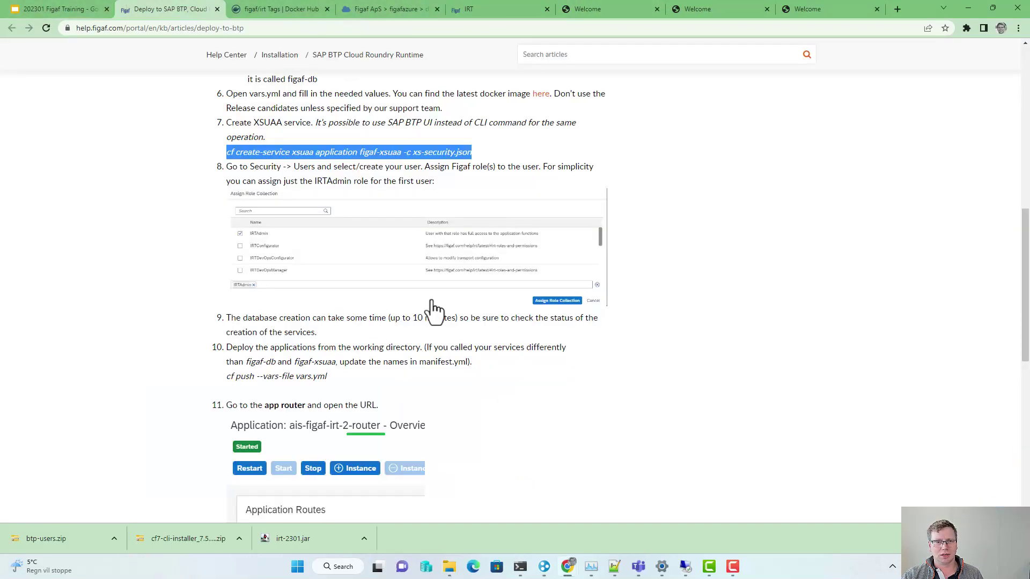
pyautogui.scroll(-10, 359, 423)
pyautogui.scroll(15, 361, 424)
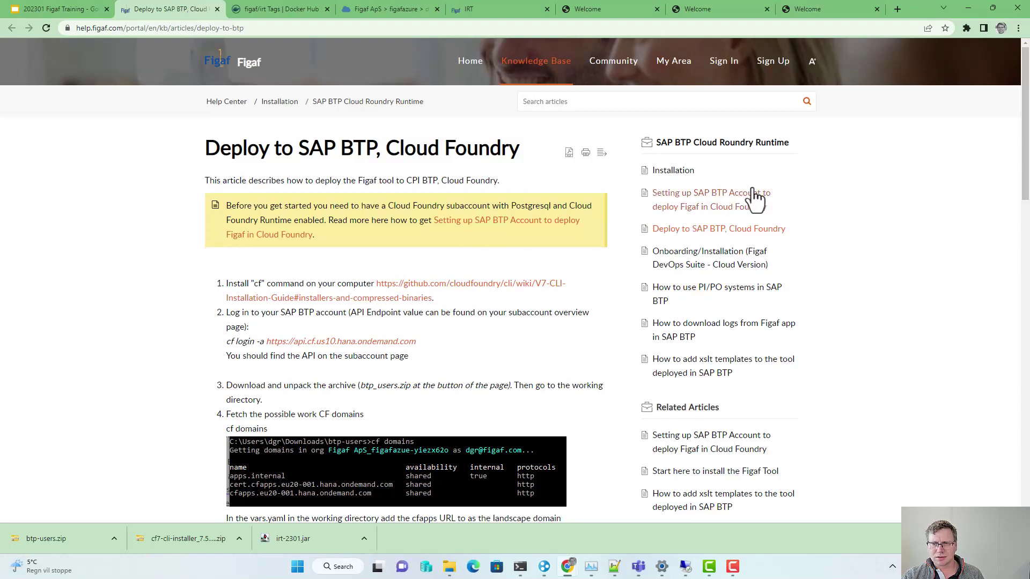
pyautogui.click(735, 296)
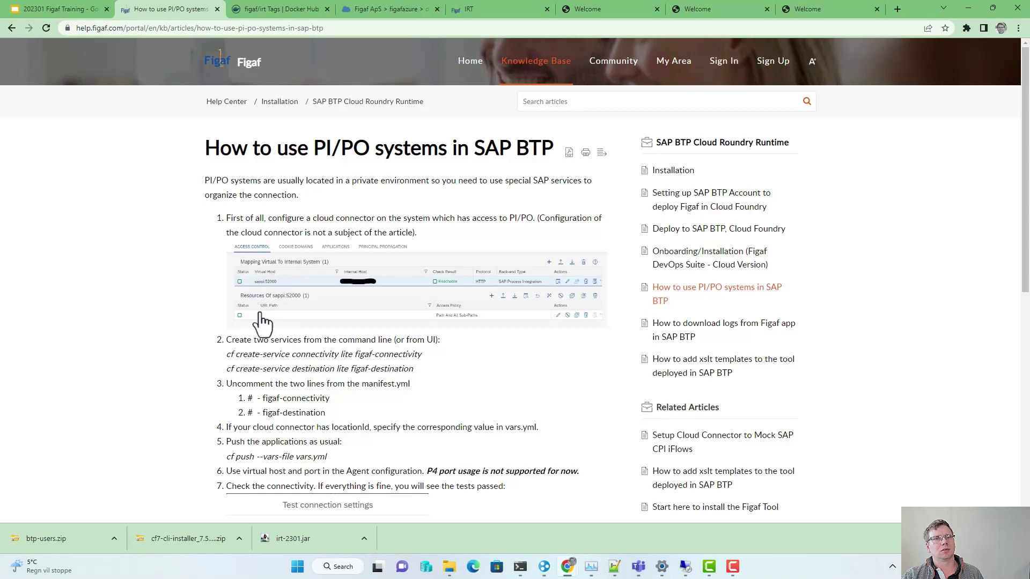
pyautogui.click(371, 14)
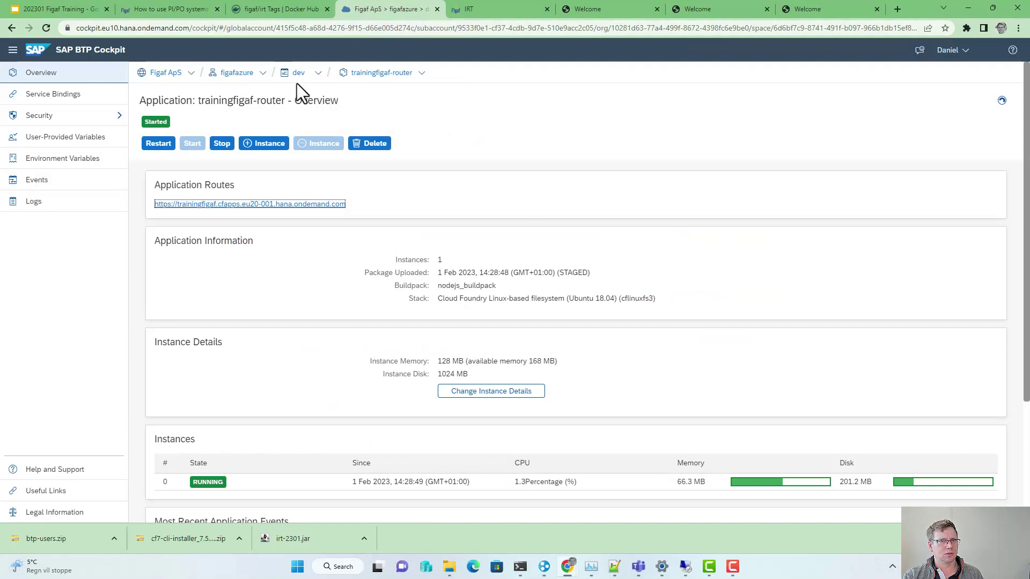
# Step: Assign your user the Cloud Connector Administrator and Connectivity and Destination Administrator role collections
pyautogui.click(237, 73)
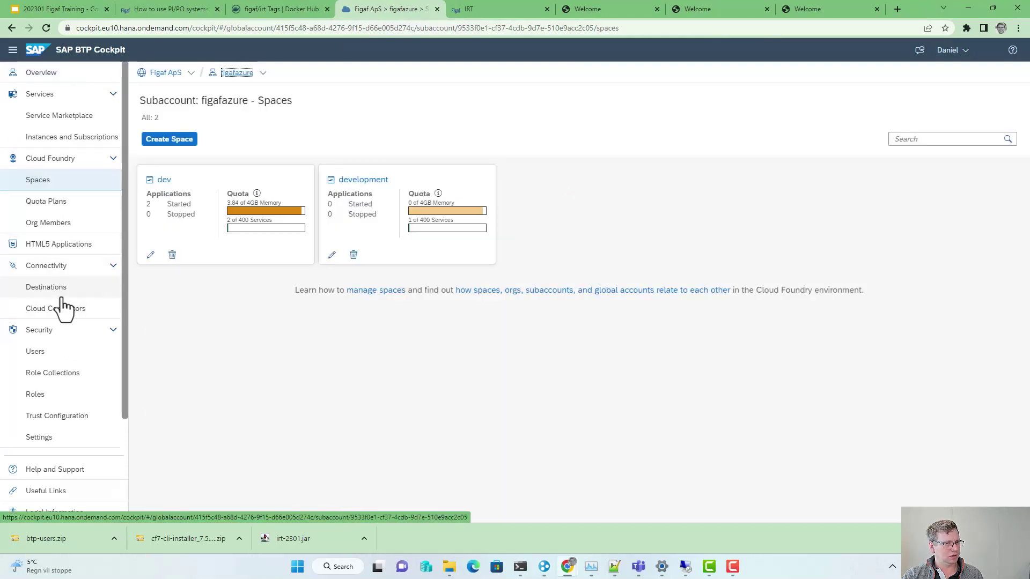
pyautogui.click(57, 353)
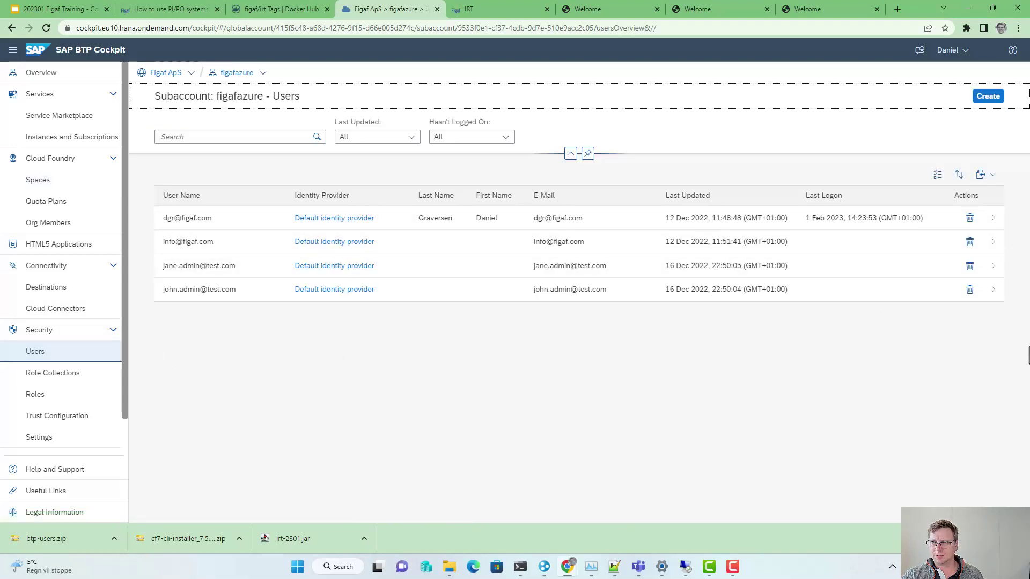
pyautogui.click(991, 220)
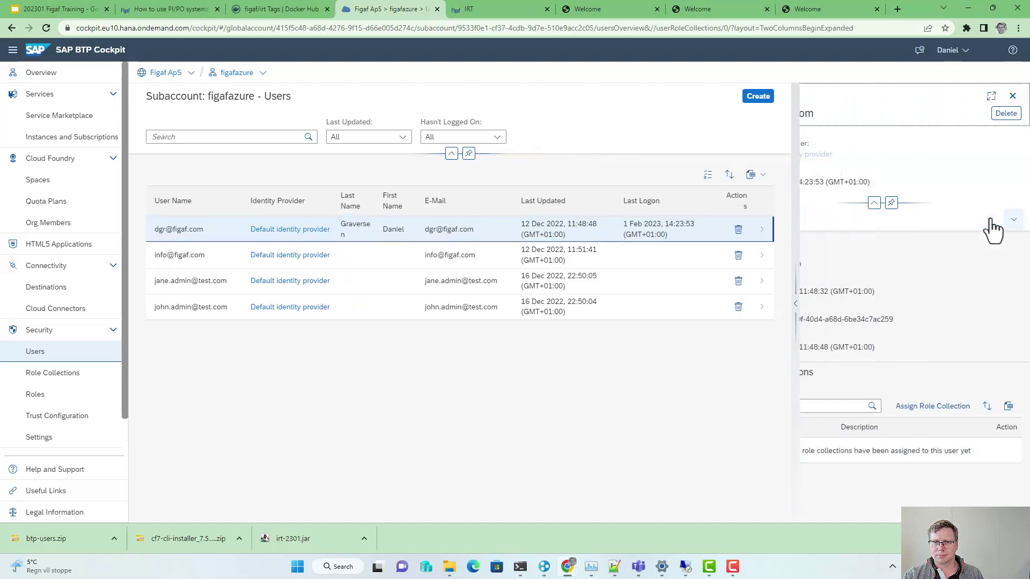
pyautogui.click(895, 416)
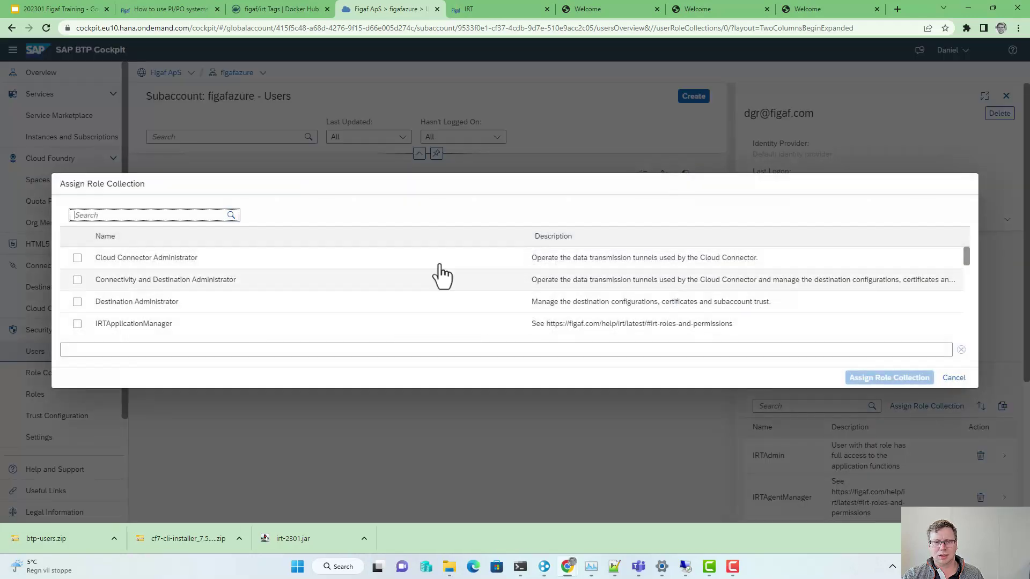
pyautogui.click(77, 258)
pyautogui.click(77, 280)
pyautogui.click(880, 378)
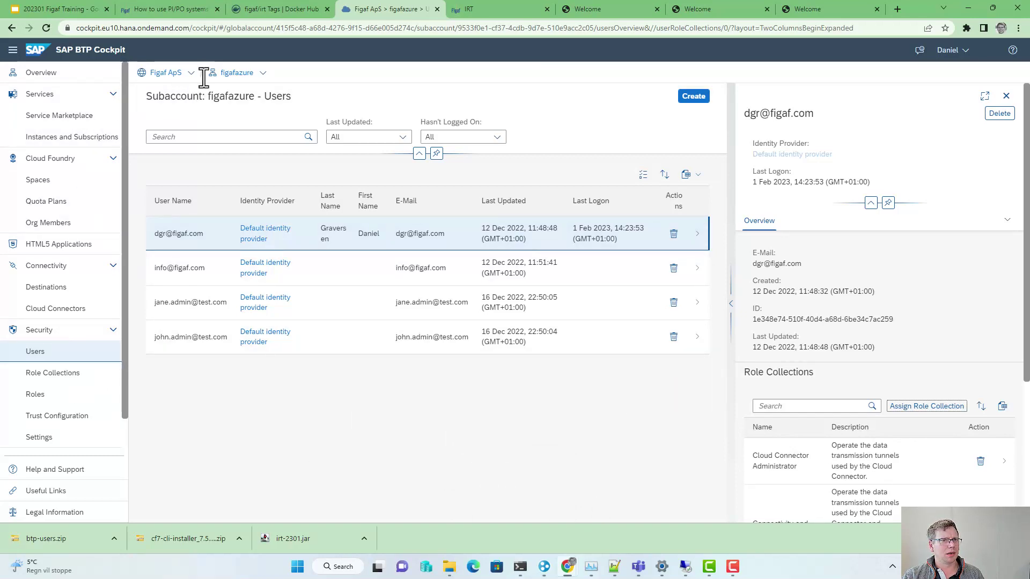
pyautogui.click(228, 73)
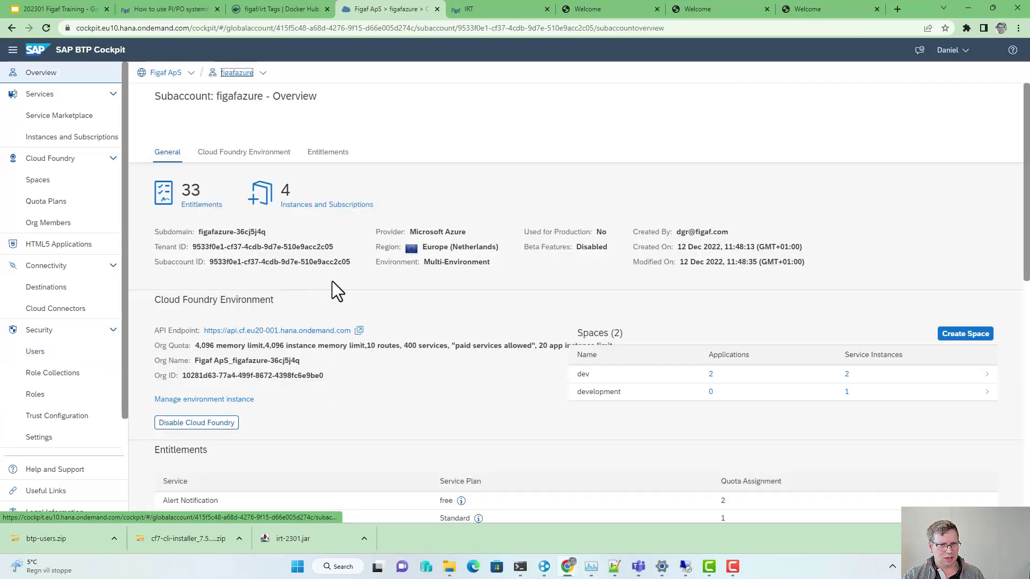
pyautogui.click(685, 566)
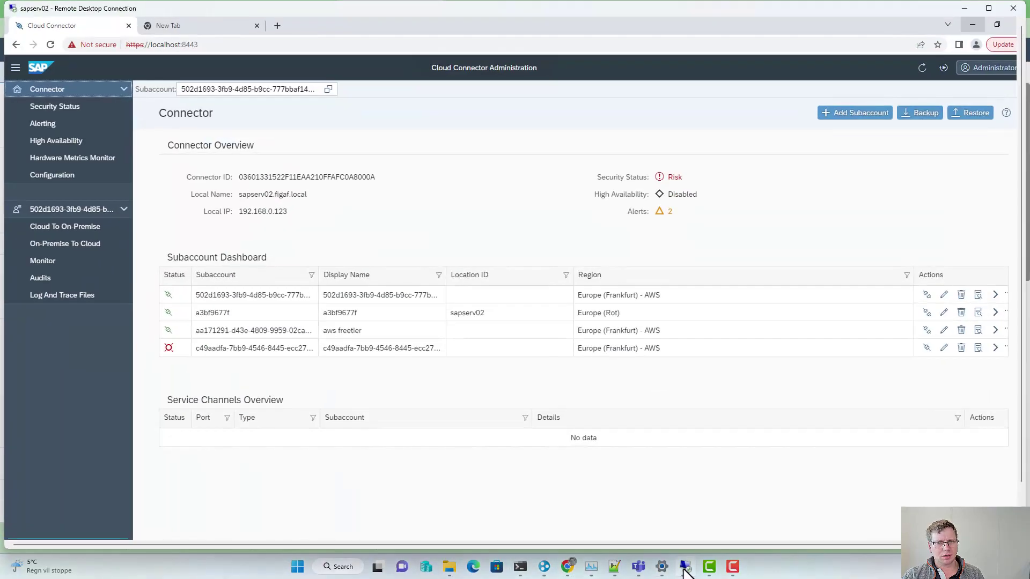
# Step: Log back in to the Cloud Connector after the expired session
pyautogui.click(871, 116)
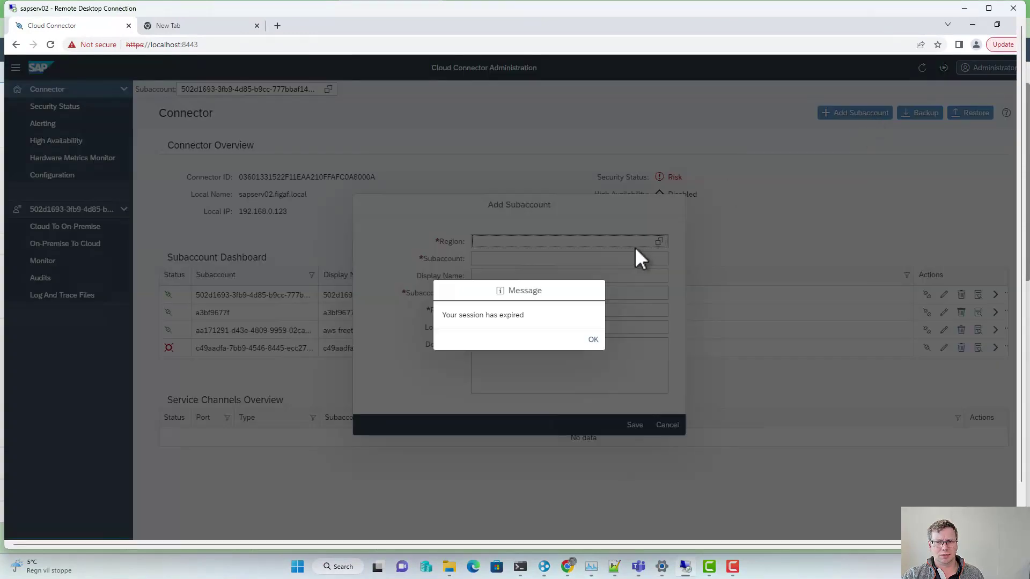
pyautogui.click(593, 340)
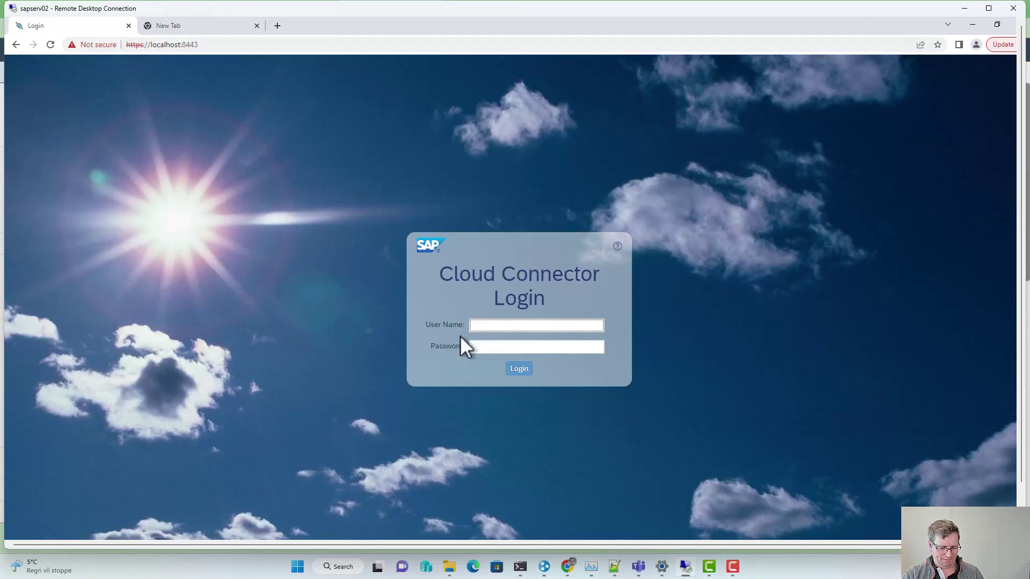
pyautogui.write('Administrator')
pyautogui.press('Tab')
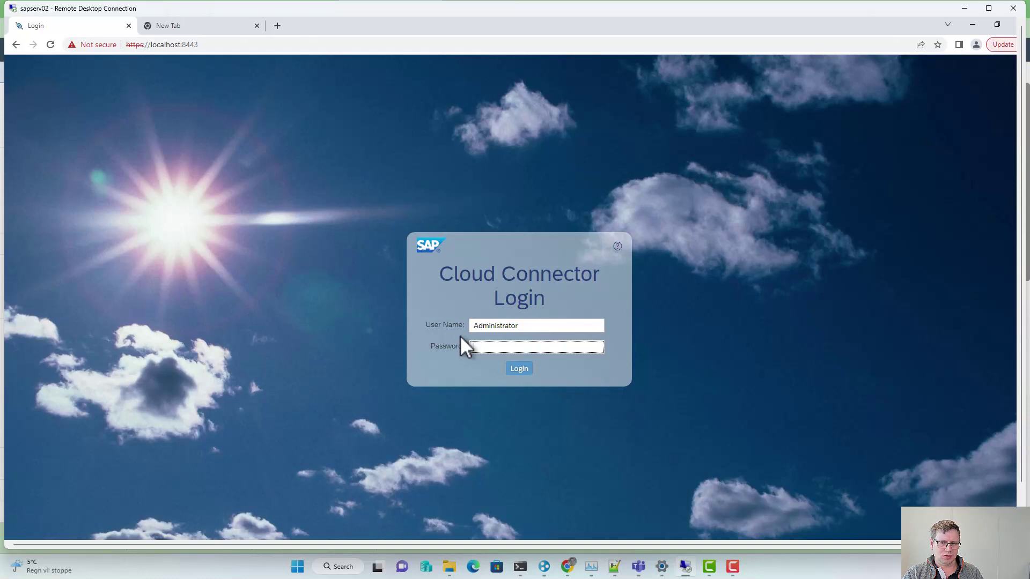
pyautogui.press('Return')
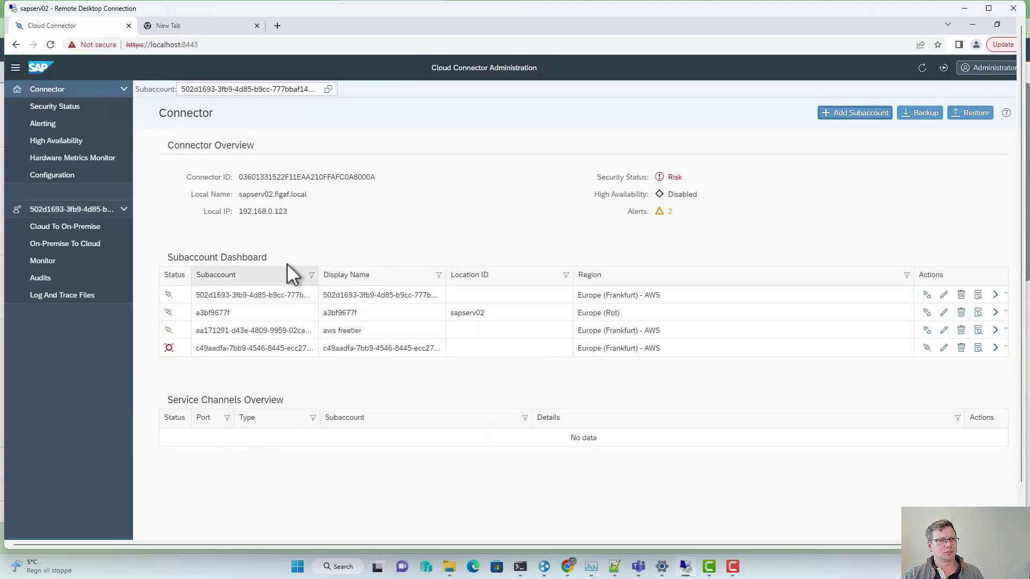
# Step: Start a new subaccount and set its region to Europe (Netherlands) - Azure (eu20)
pyautogui.click(866, 114)
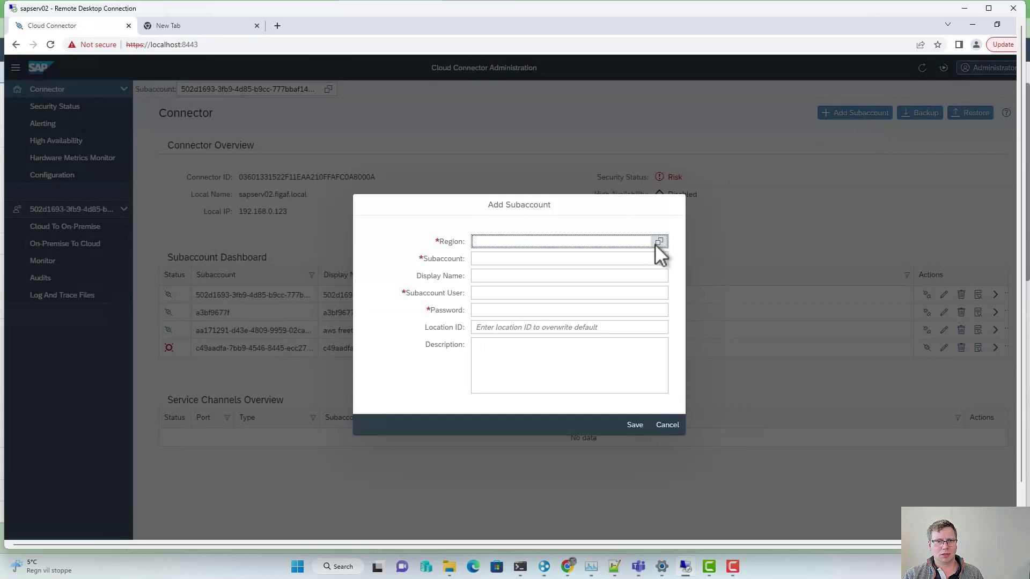
pyautogui.hotkey('alt', 'Tab')
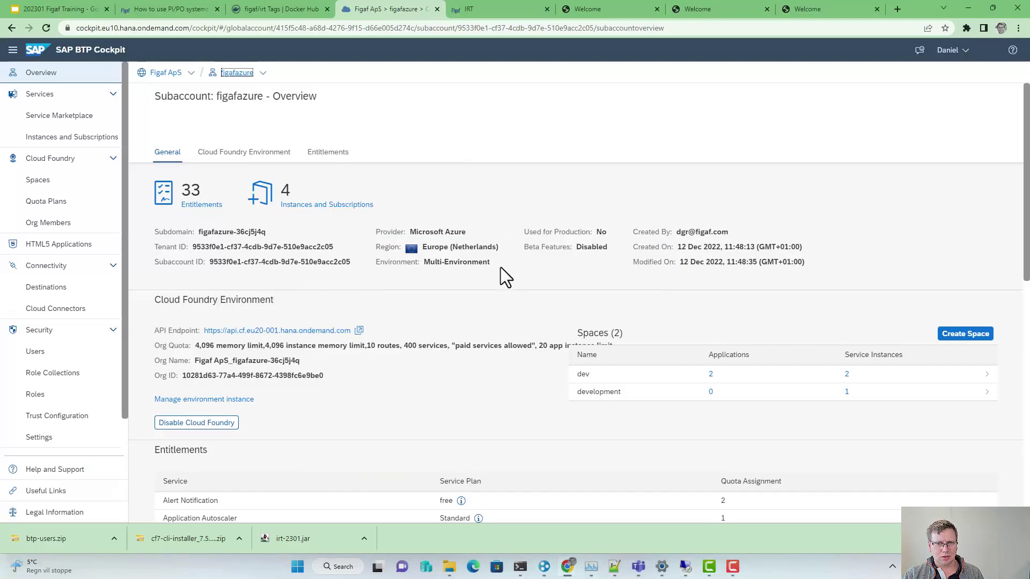
pyautogui.moveTo(426, 249); pyautogui.dragTo(491, 248)
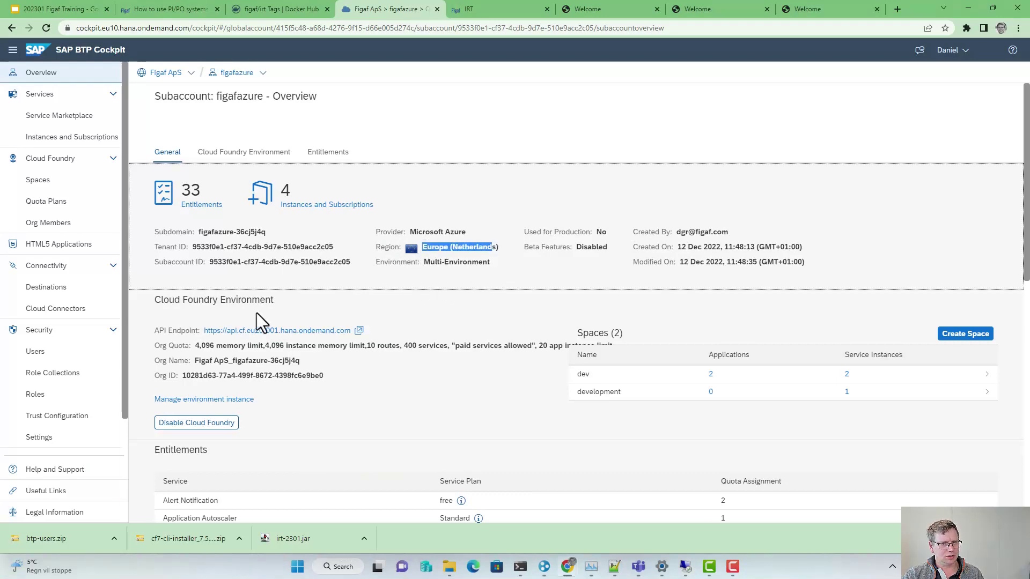
pyautogui.hotkey('alt', 'Tab')
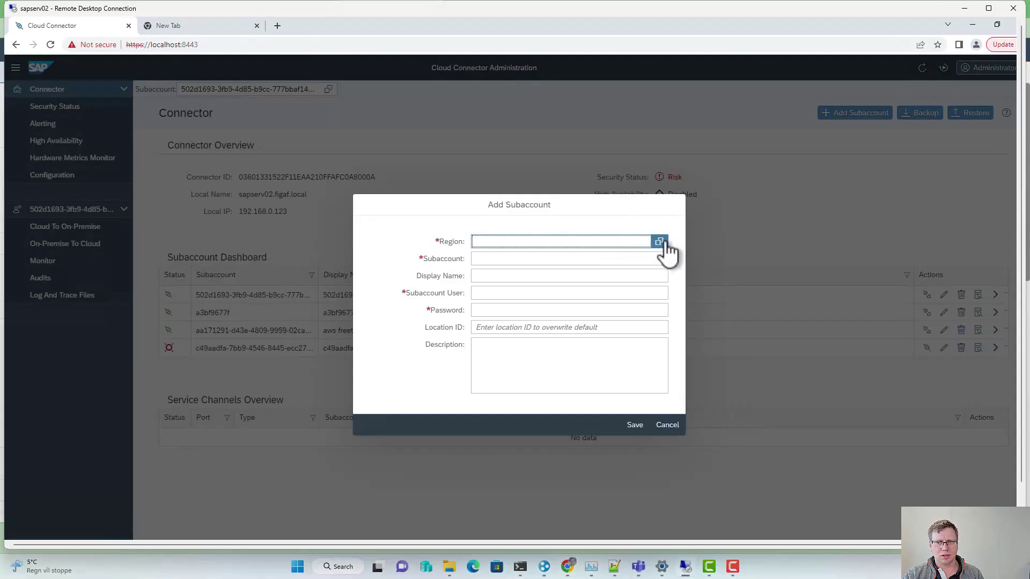
pyautogui.click(659, 242)
pyautogui.click(500, 102)
pyautogui.write('eu20')
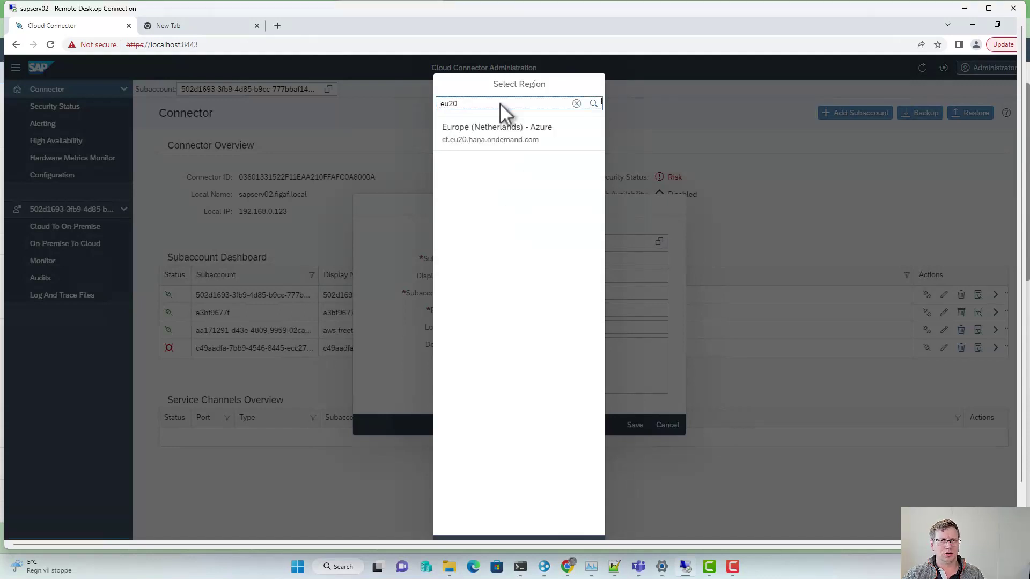
pyautogui.click(510, 134)
# Step: Copy the Subaccount ID from the BTP Cockpit into the new subaccount form
pyautogui.click(499, 260)
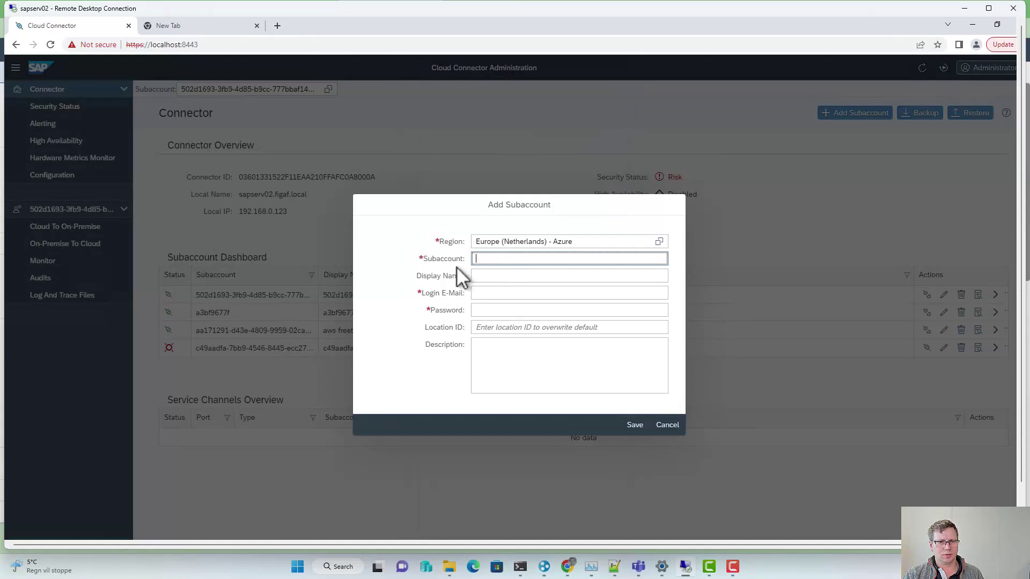
pyautogui.hotkey('alt', 'Tab')
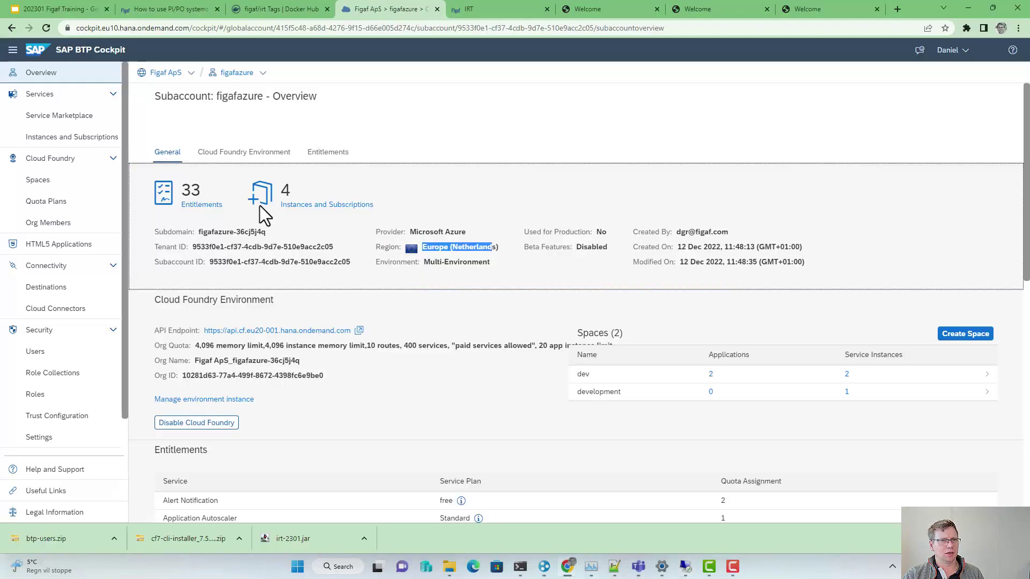
pyautogui.moveTo(349, 264); pyautogui.dragTo(213, 264)
pyautogui.hotkey('ctrl', 'c')
pyautogui.hotkey('alt', 'Tab')
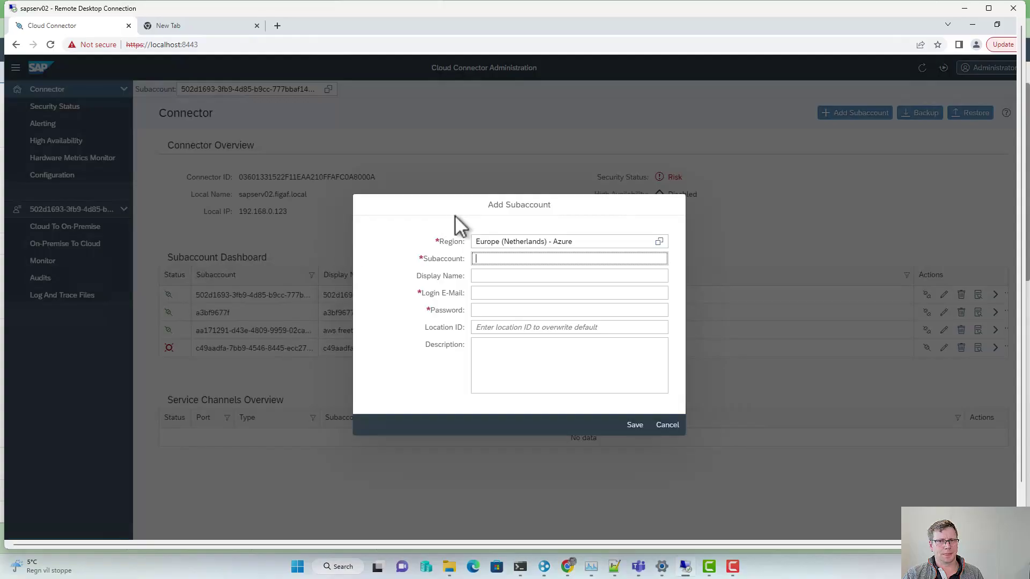
pyautogui.hotkey('ctrl', 'v')
# Step: Enter the login e-mail and account password, save the subaccount, and connect it
pyautogui.click(502, 296)
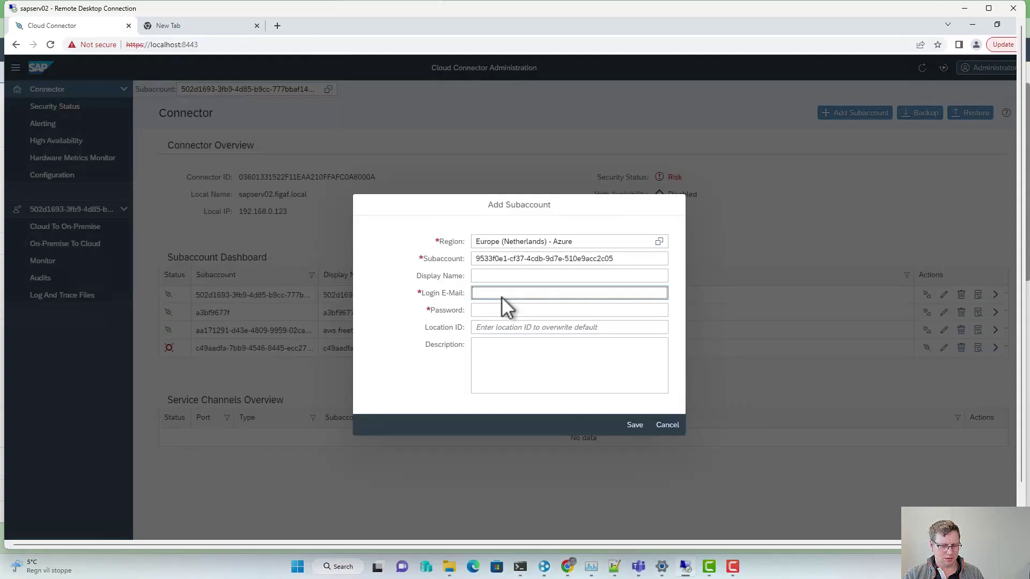
pyautogui.press('Tab')
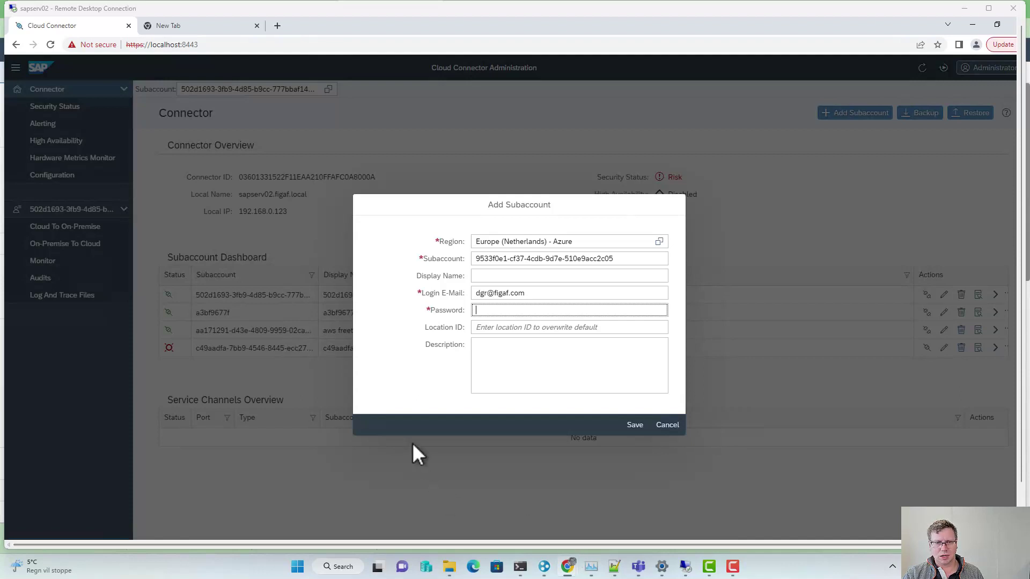
pyautogui.hotkey('ctrl', 'v')
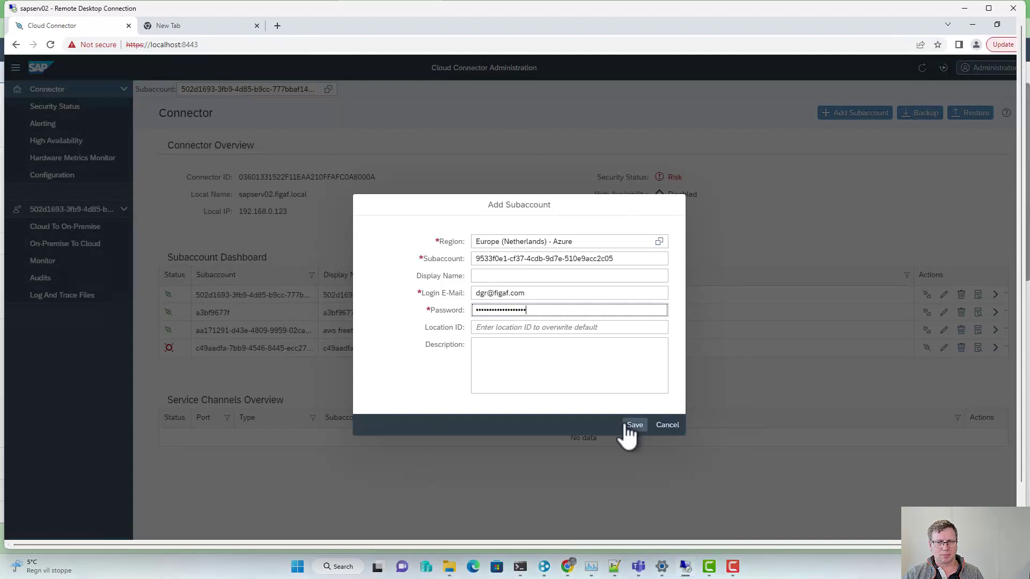
pyautogui.click(629, 426)
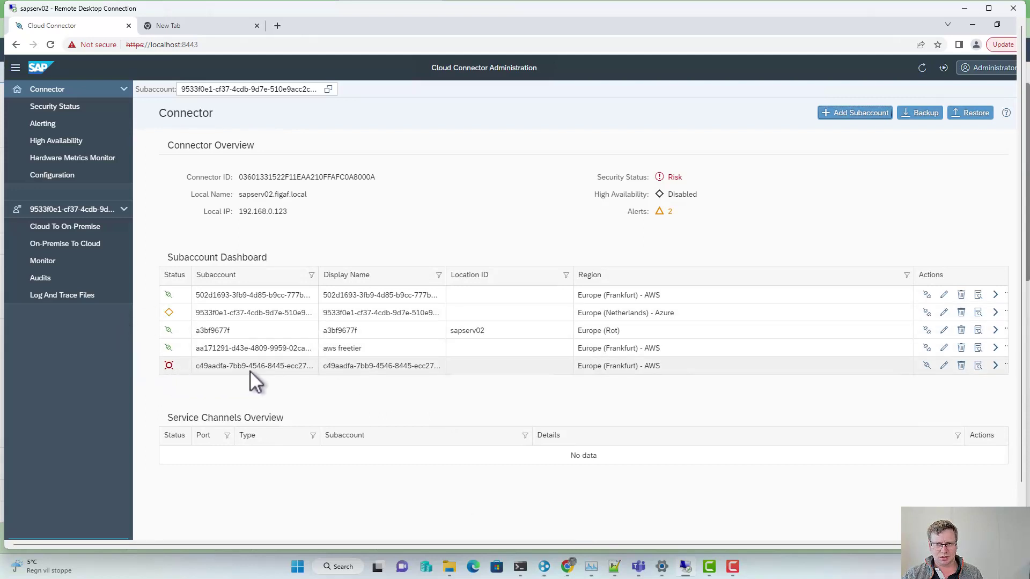
pyautogui.click(927, 313)
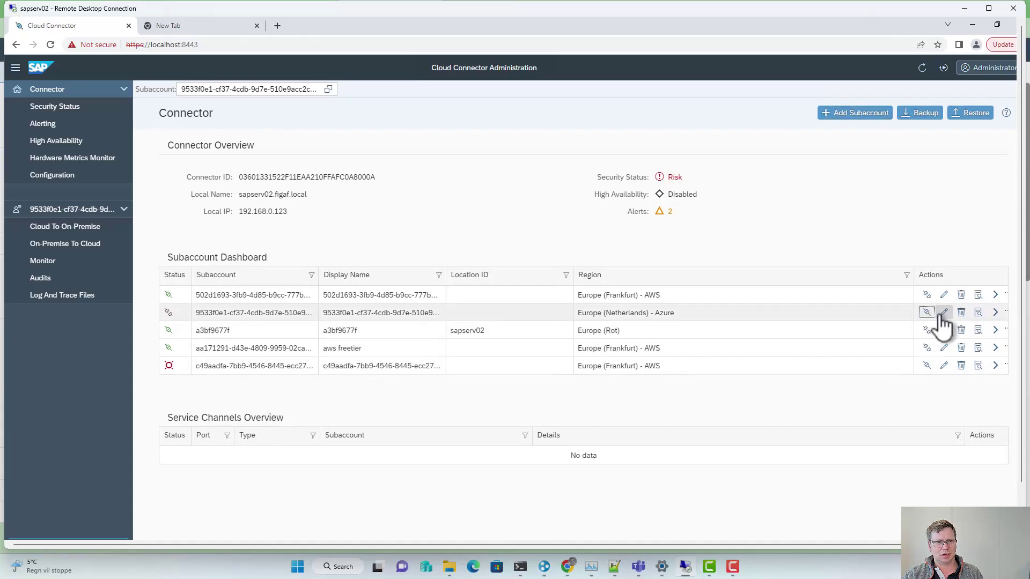
pyautogui.hotkey('alt', 'Tab')
pyautogui.hotkey('alt', 'Tab')
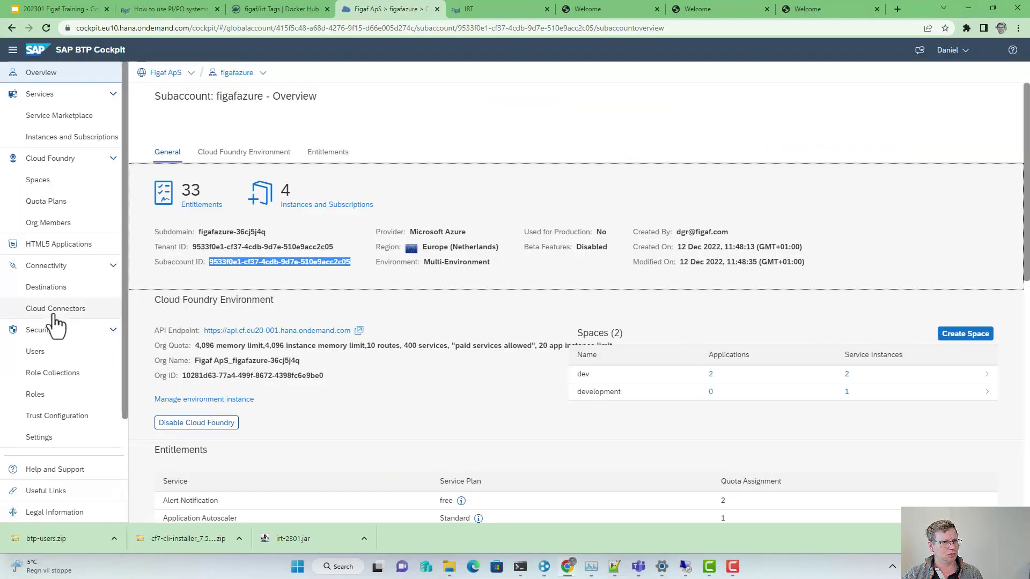
# Step: Check the cockpit's Cloud Connectors page, which shows no connector connected to figafazure
pyautogui.click(54, 317)
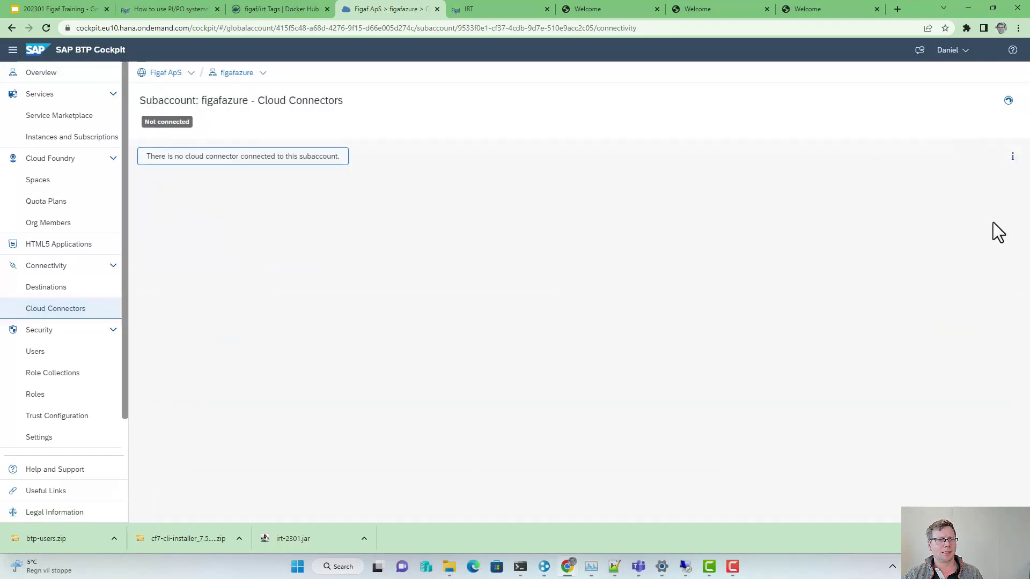
pyautogui.hotkey('alt', 'Tab')
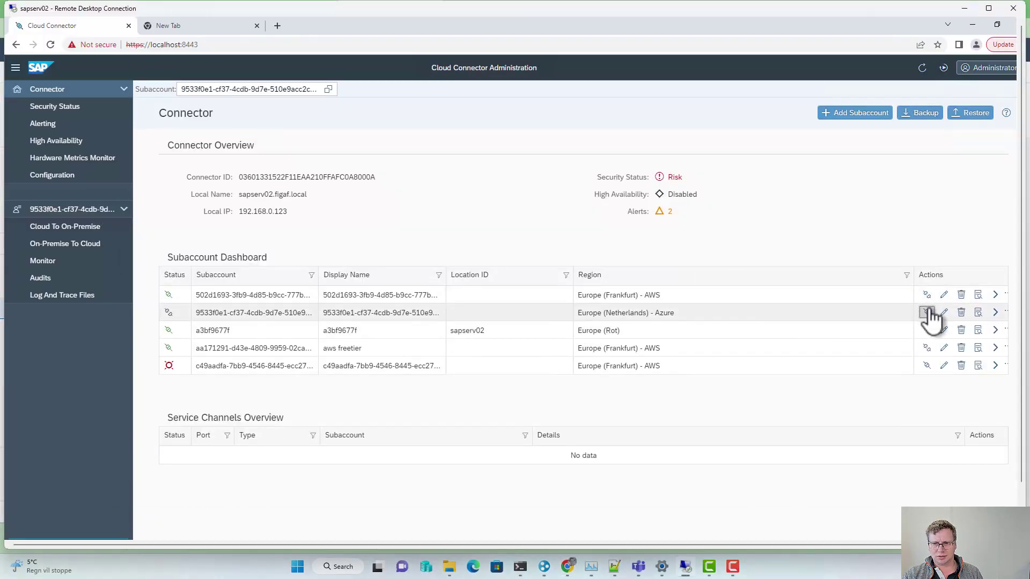
# Step: Connect the Azure subaccount's tunnel and open its Cloud To On-Premise mappings
pyautogui.click(944, 312)
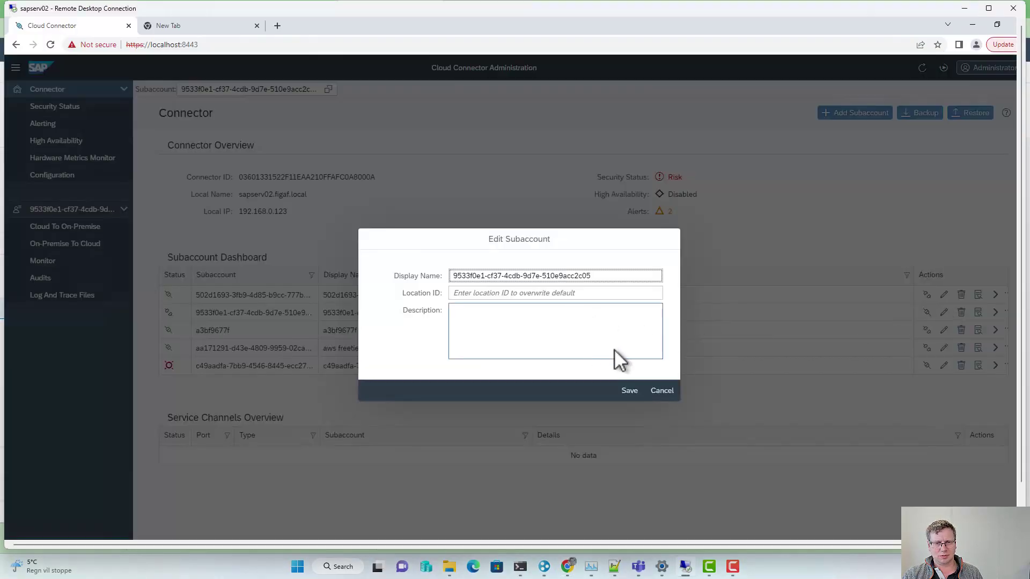
pyautogui.click(661, 391)
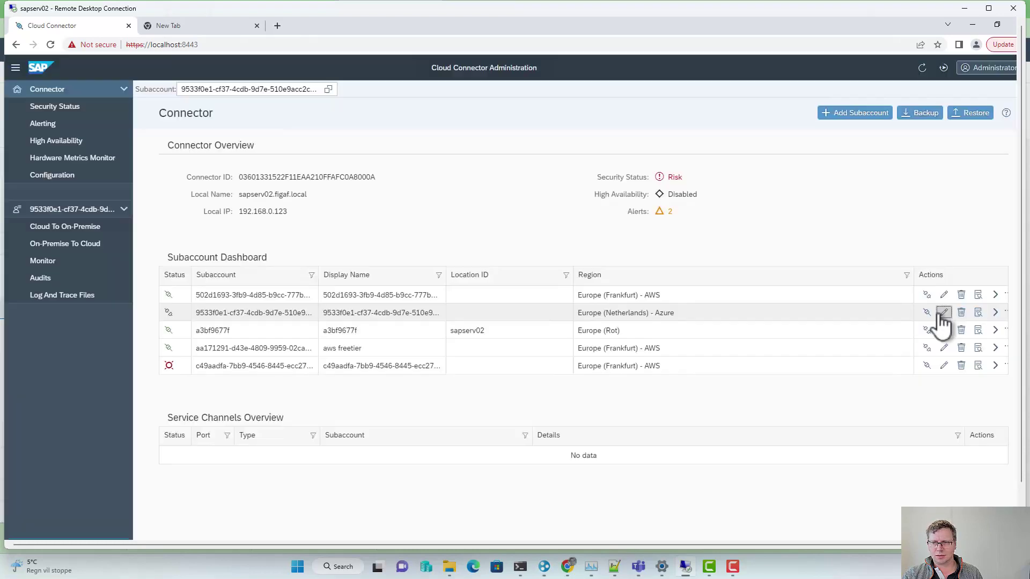
pyautogui.click(995, 313)
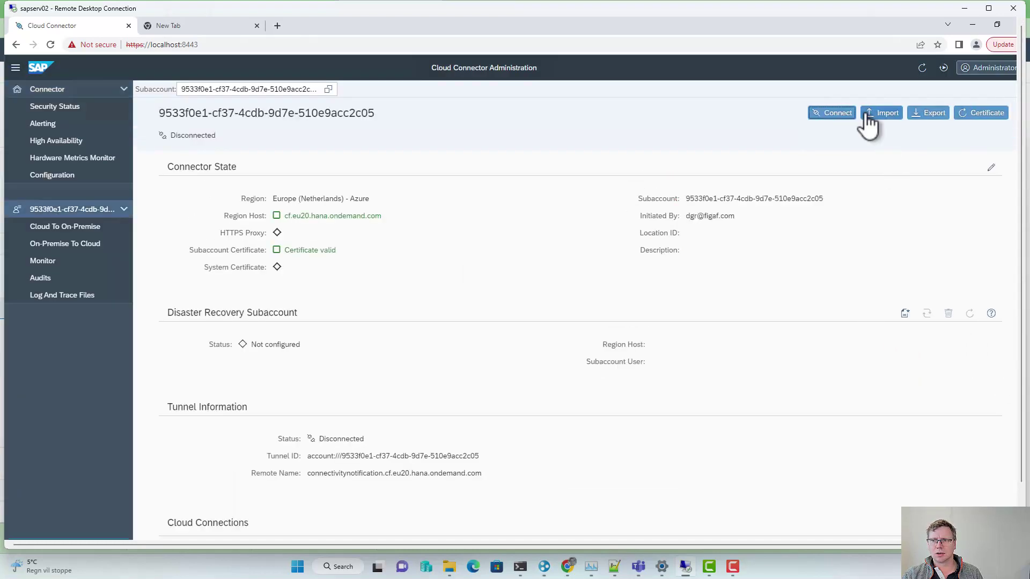
pyautogui.click(836, 113)
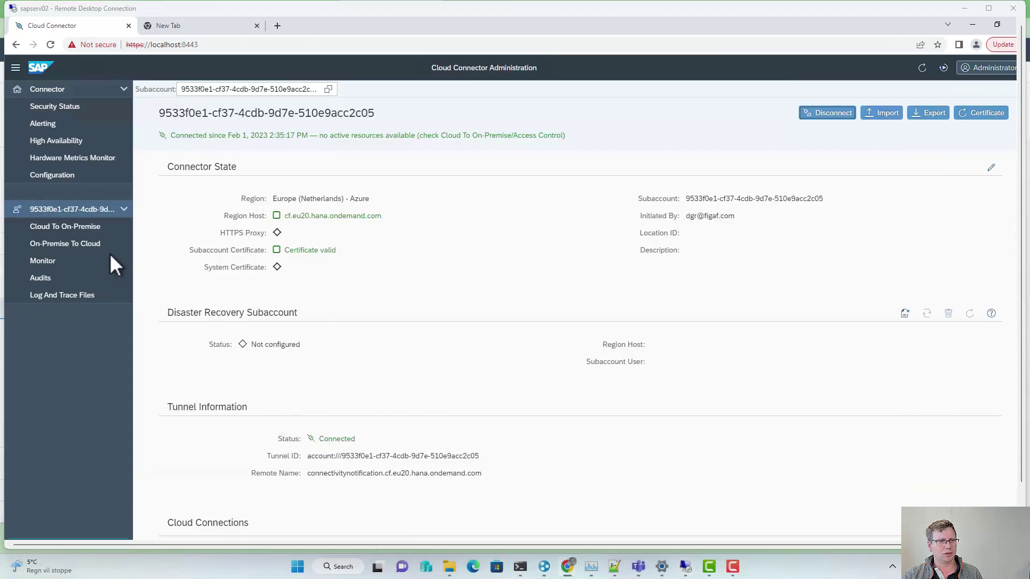
pyautogui.click(88, 226)
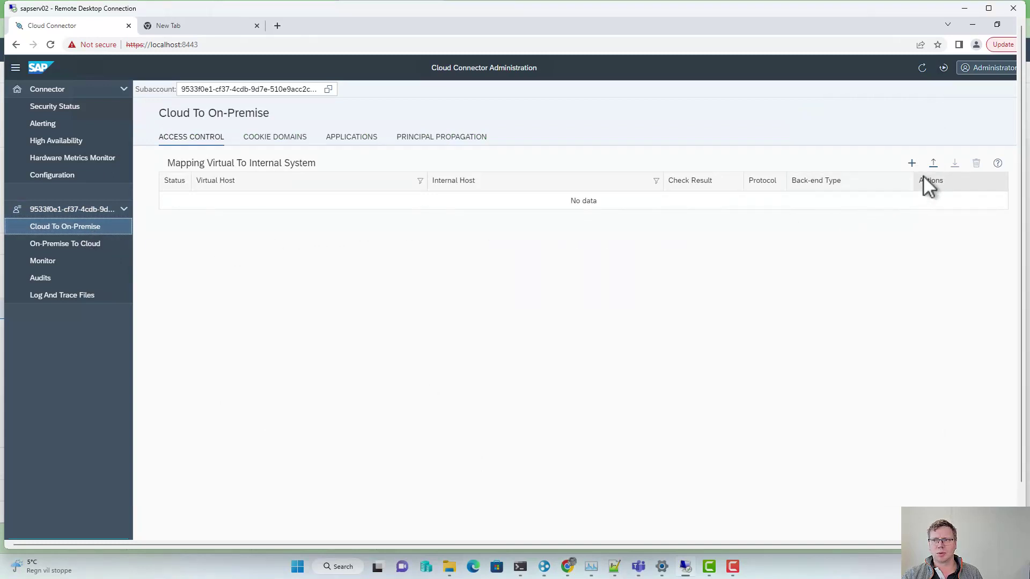
pyautogui.click(911, 163)
# Step: Create an HTTP SAP Process Integration mapping to internal host sapserv02, port 52000
pyautogui.click(524, 299)
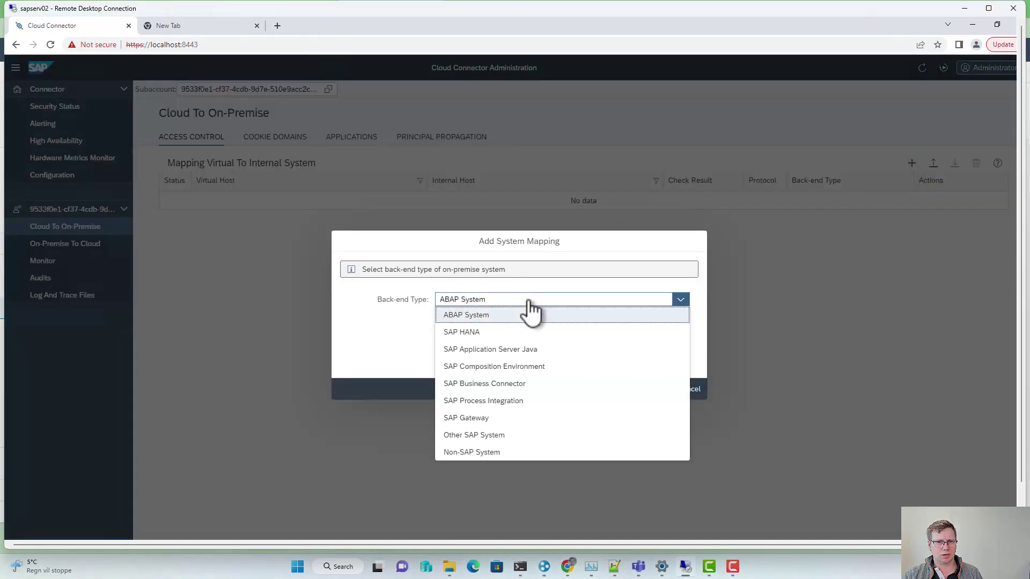
pyautogui.click(483, 401)
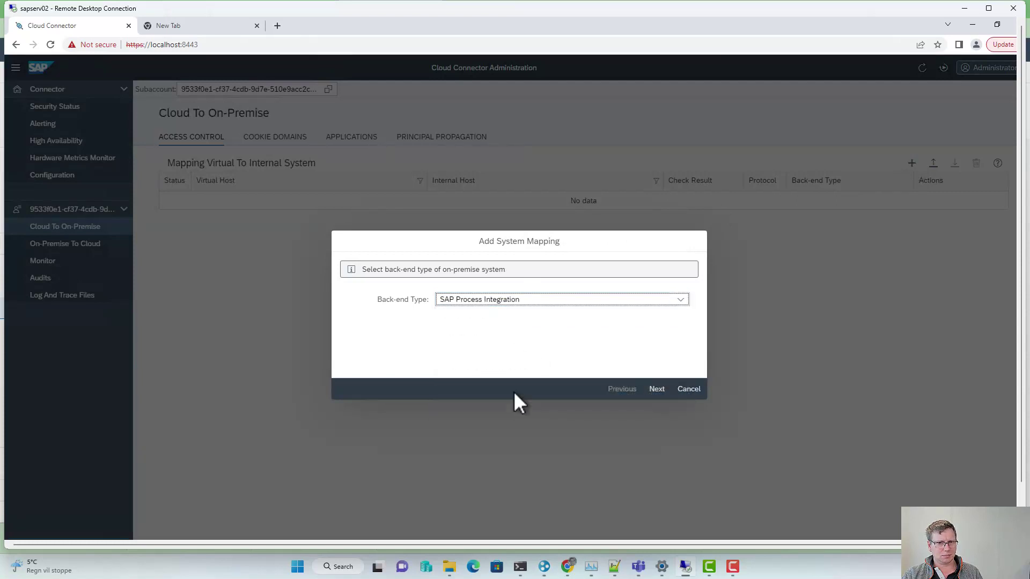
pyautogui.click(657, 389)
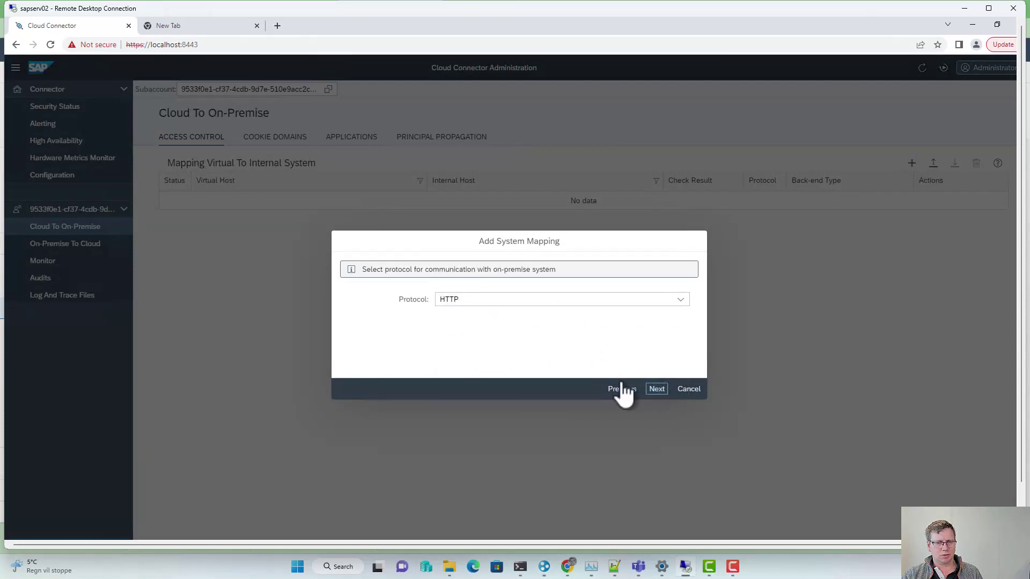
pyautogui.click(657, 389)
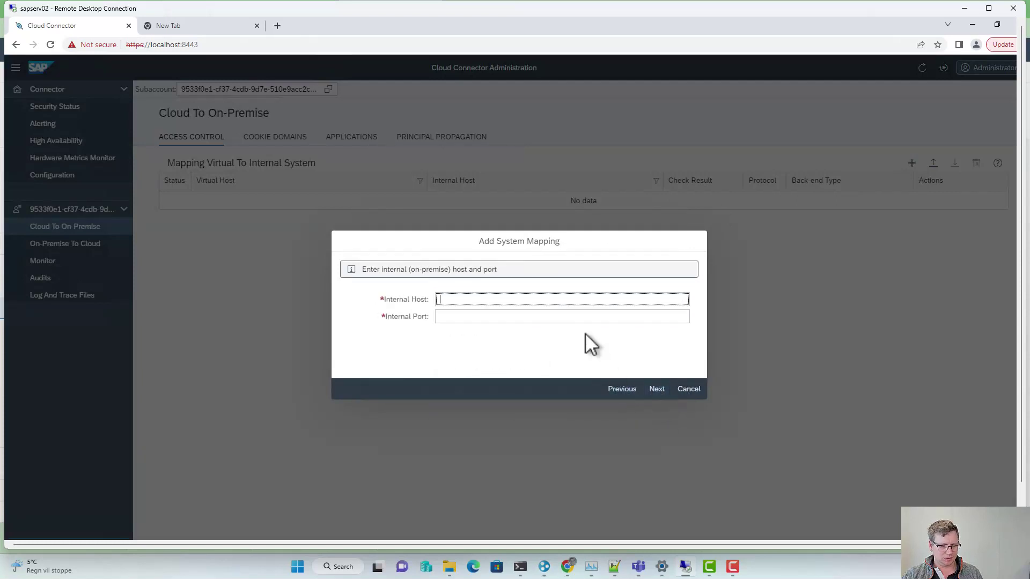
pyautogui.write('sapserv02')
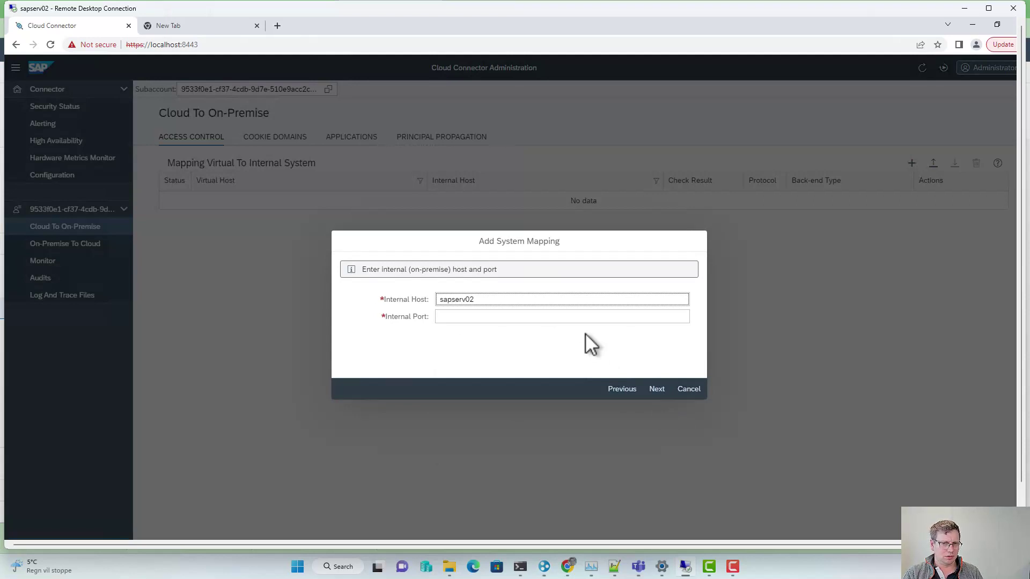
pyautogui.press('Tab')
pyautogui.write('52000')
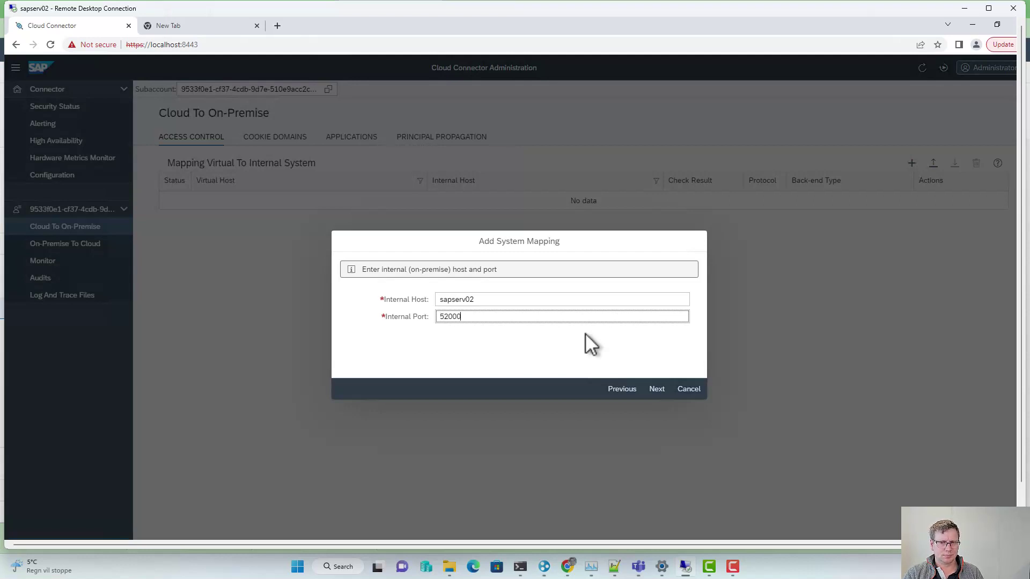
pyautogui.click(658, 392)
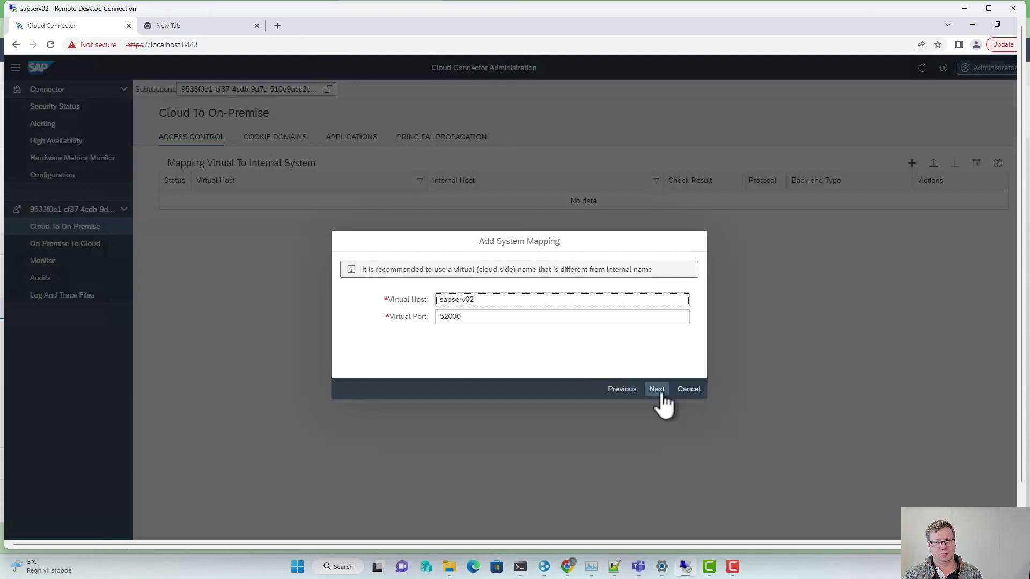
pyautogui.click(657, 390)
pyautogui.click(666, 387)
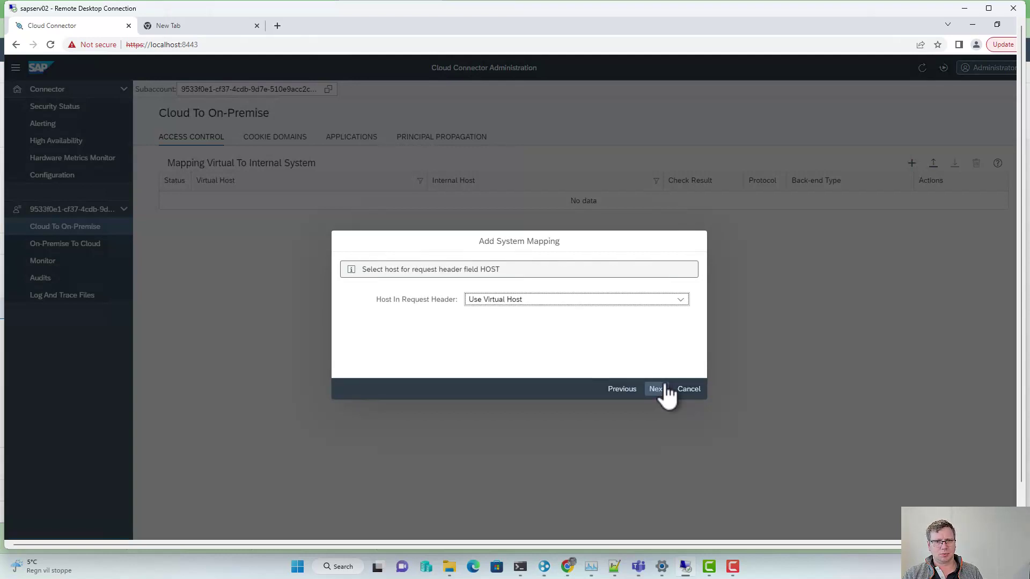
pyautogui.click(666, 386)
pyautogui.click(664, 389)
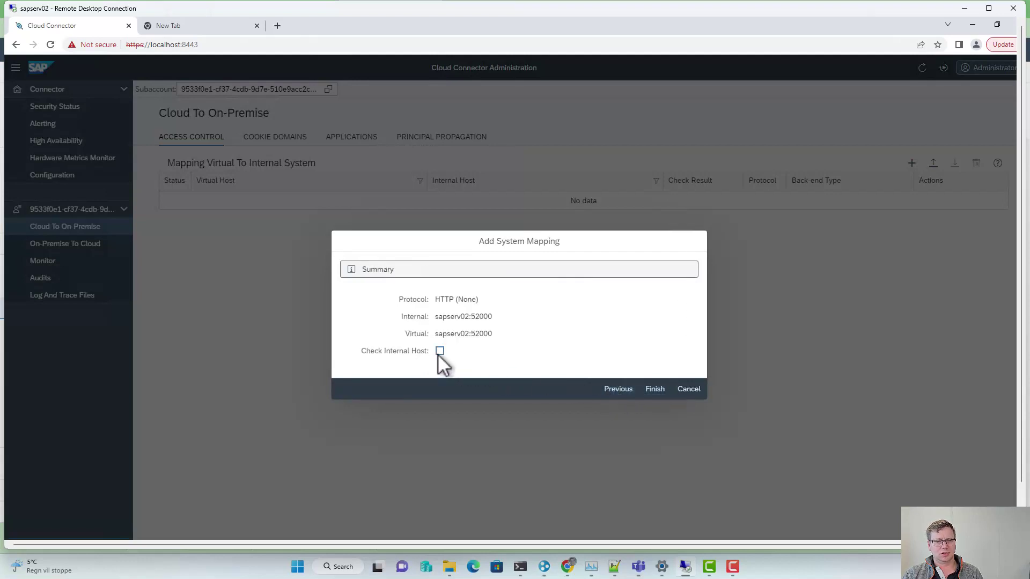
pyautogui.click(655, 389)
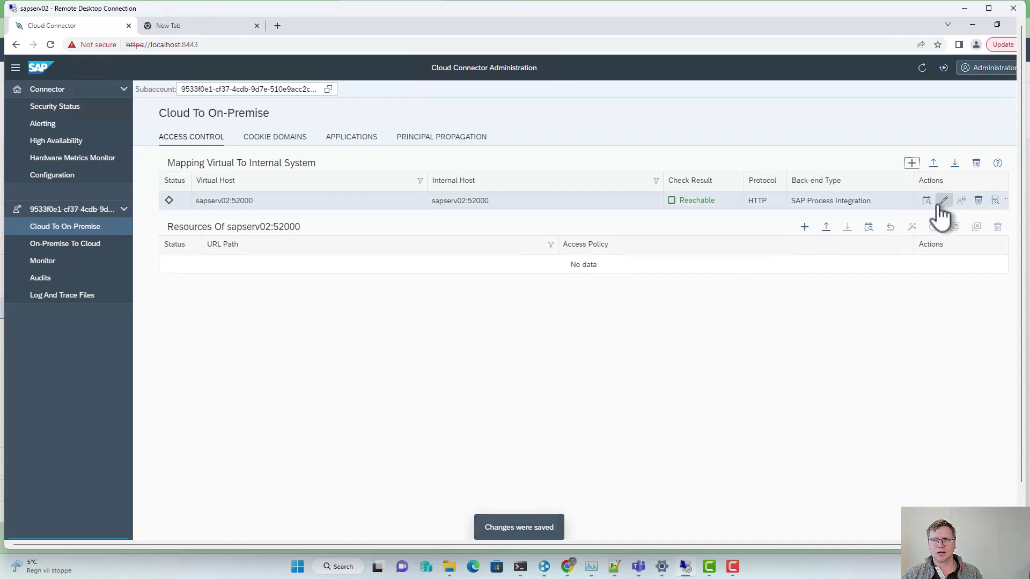
# Step: Add resource / with Path And All Sub-Paths to the mapping and save it
pyautogui.click(804, 227)
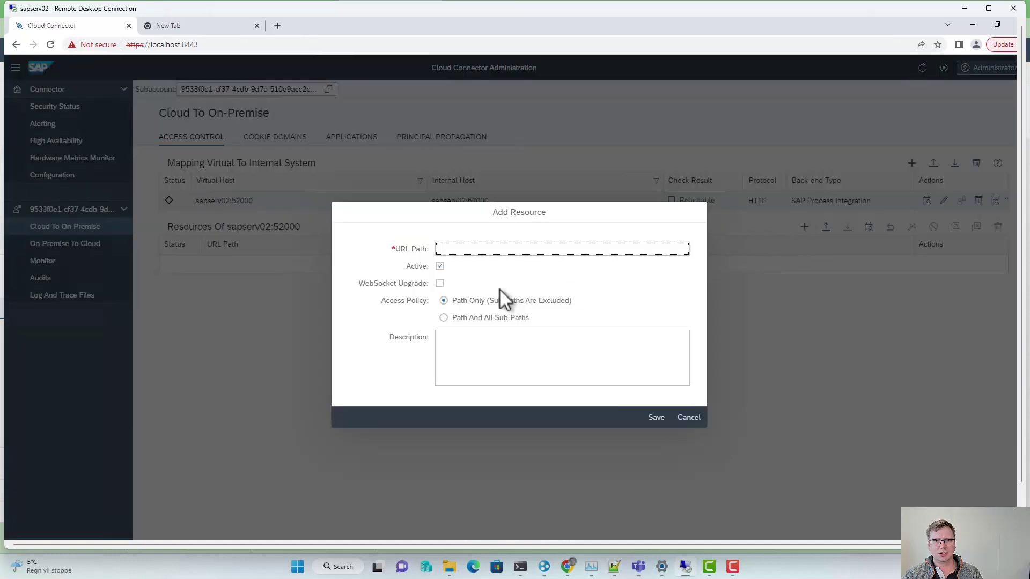
pyautogui.write('/')
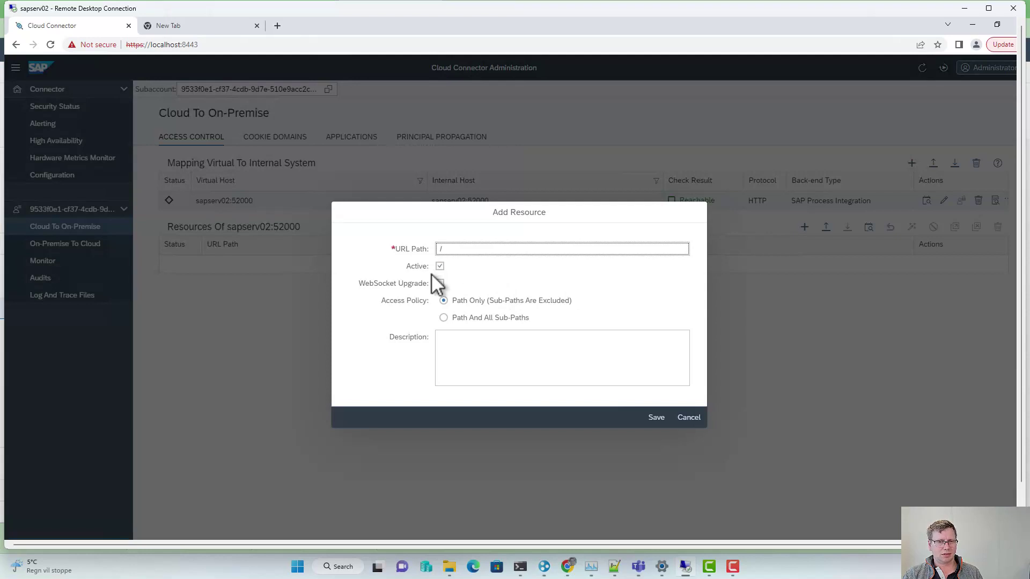
pyautogui.click(459, 321)
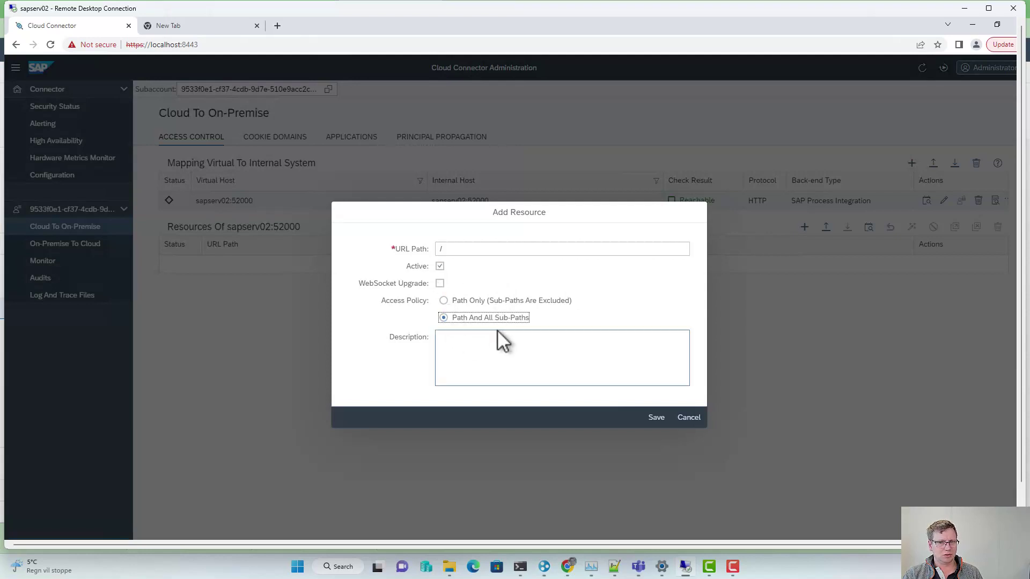
pyautogui.click(653, 420)
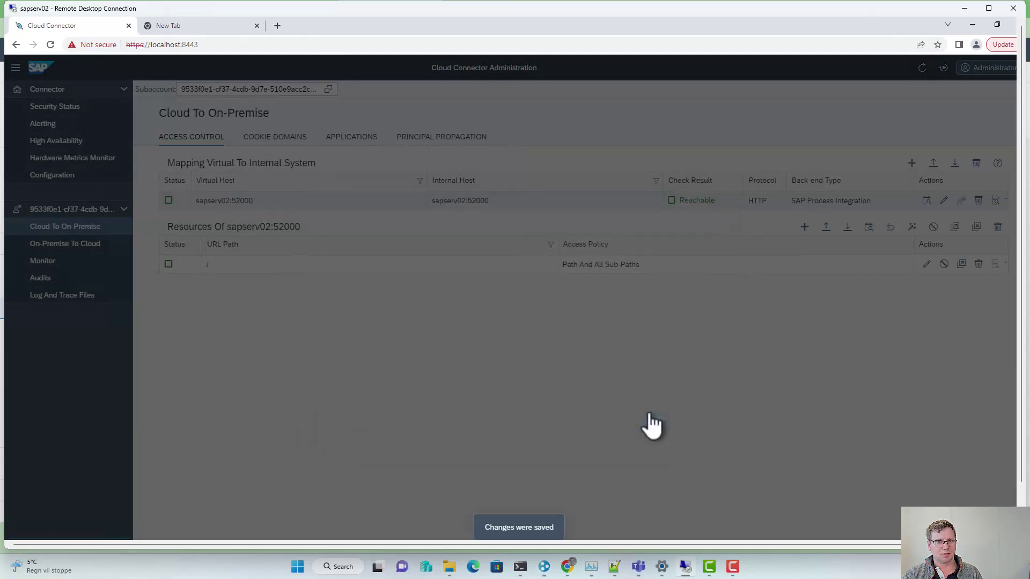
pyautogui.click(67, 211)
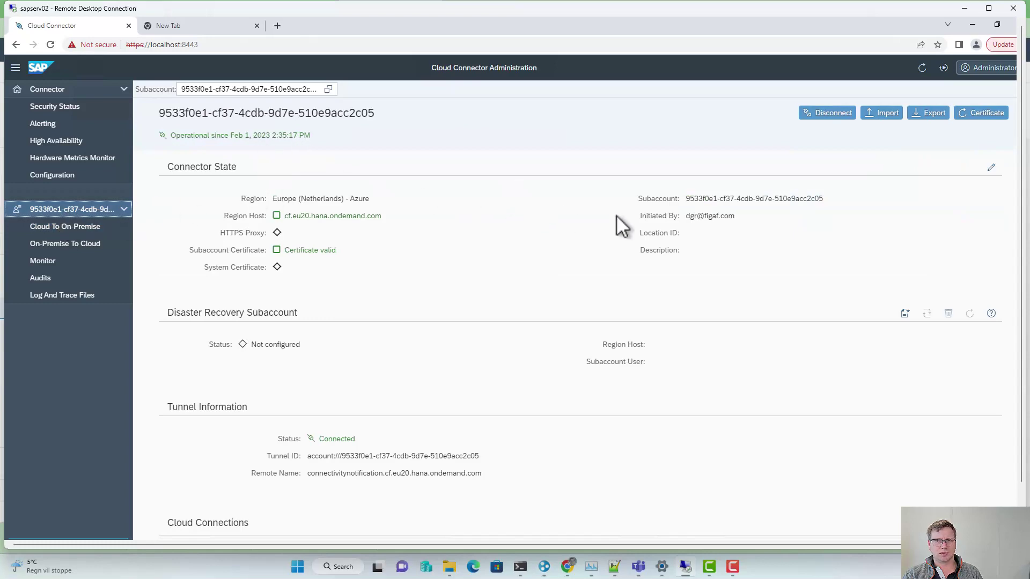
pyautogui.click(968, 10)
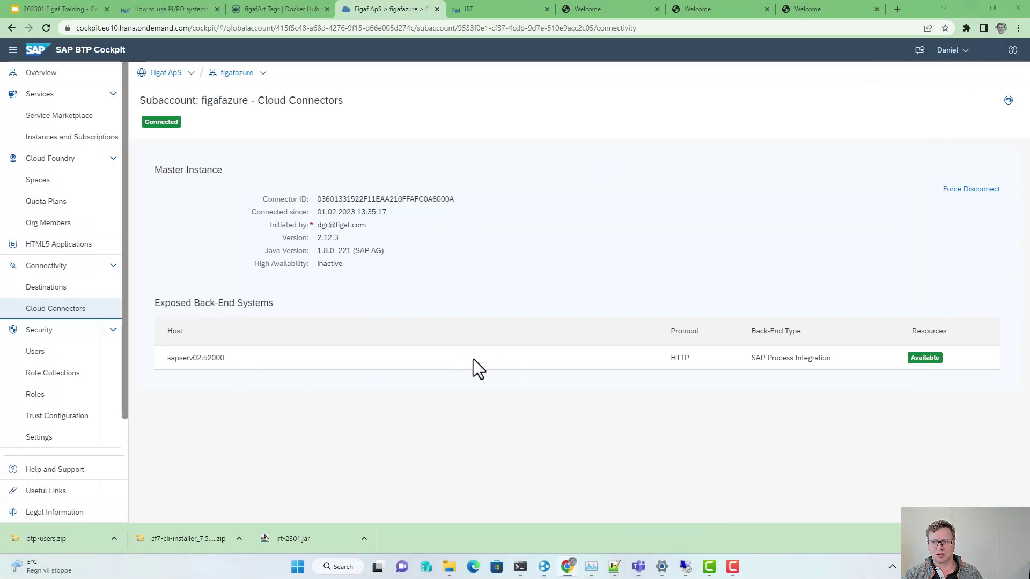
pyautogui.moveTo(233, 355); pyautogui.dragTo(162, 356)
pyautogui.hotkey('ctrl', 'c')
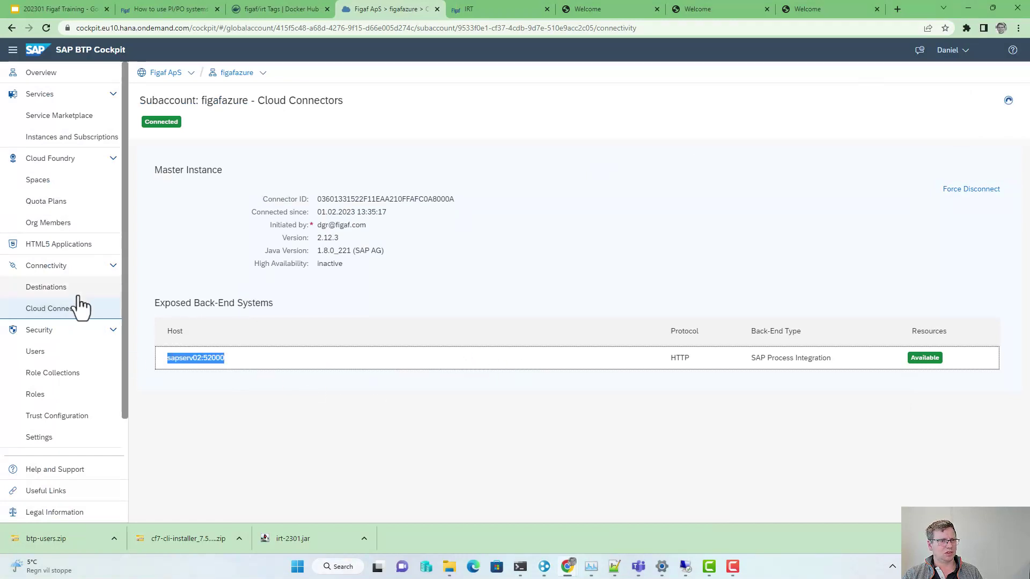
pyautogui.click(79, 295)
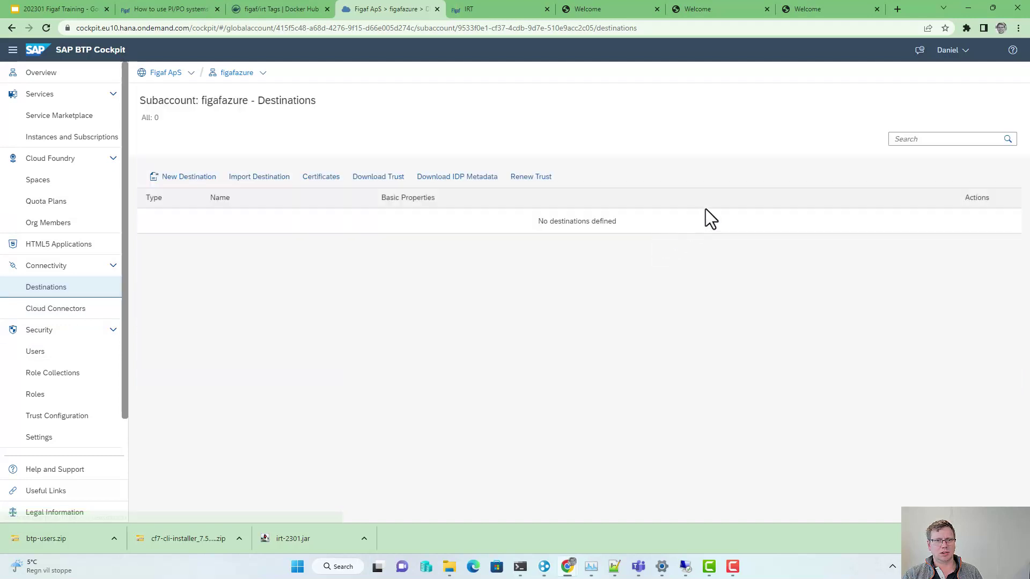
pyautogui.click(210, 180)
pyautogui.click(385, 299)
pyautogui.write('sapp')
pyautogui.press('Tab')
pyautogui.press('Tab')
pyautogui.hotkey('ctrl', 'v')
pyautogui.write('http:')
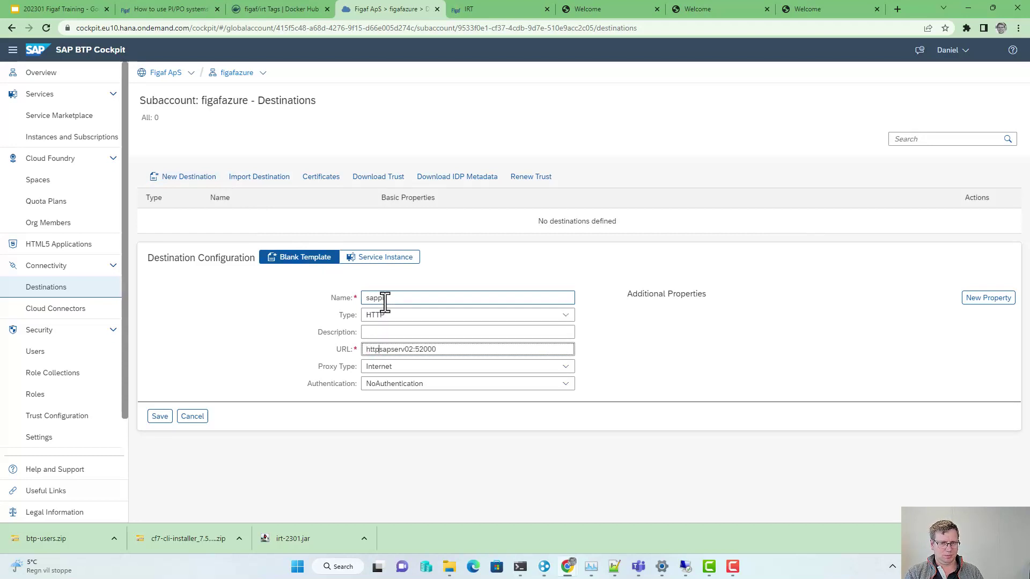
pyautogui.write('//')
pyautogui.press('Tab')
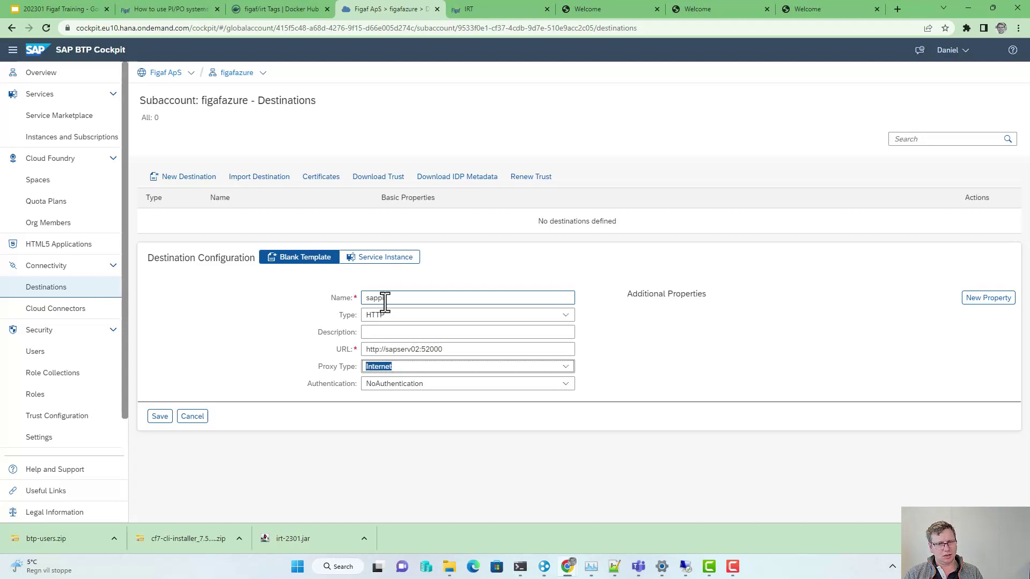
# Step: Set proxy type OnPremise, save sappi, and confirm the connection check succeeds
pyautogui.press('Down')
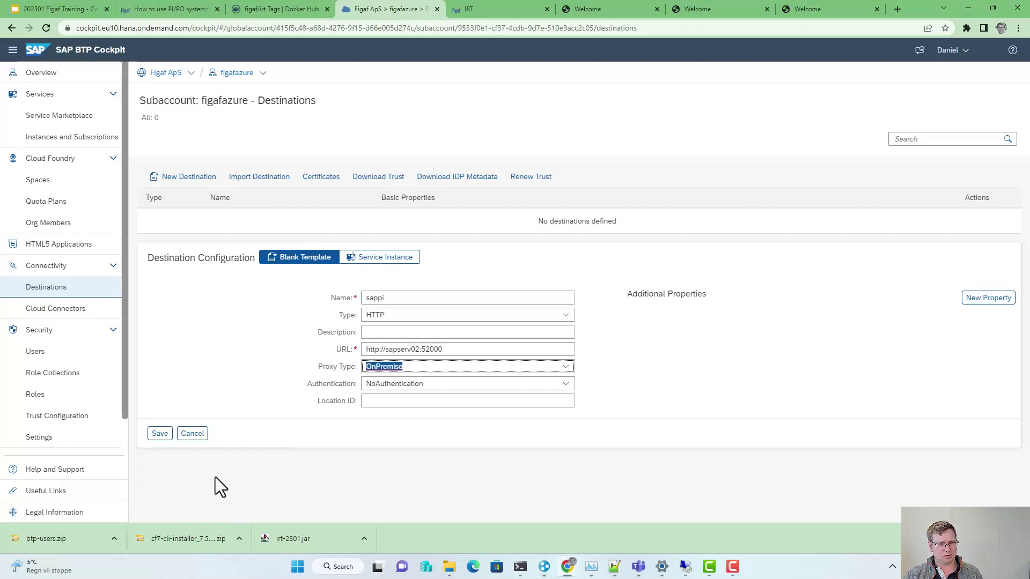
pyautogui.click(161, 434)
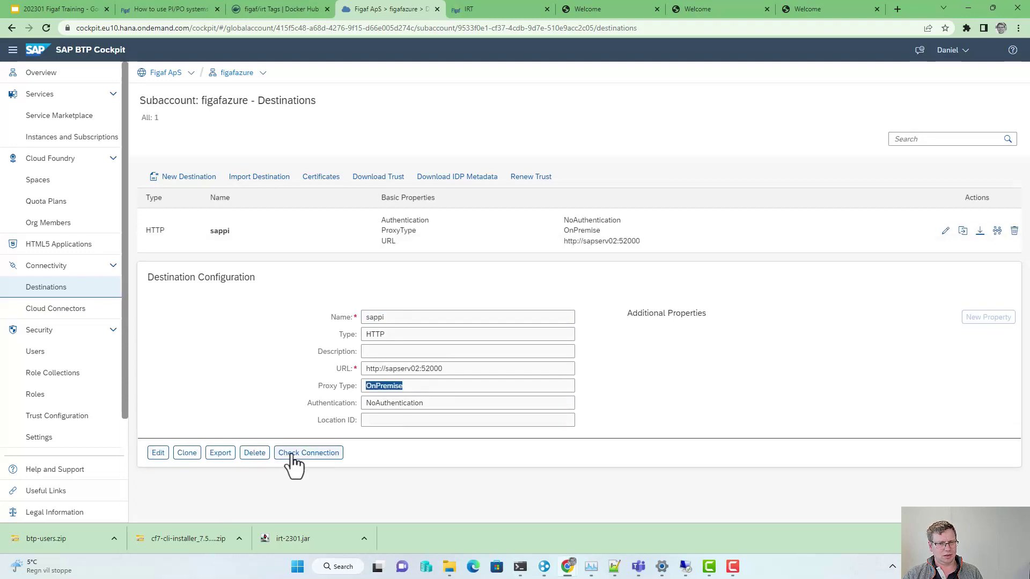
pyautogui.click(292, 455)
pyautogui.click(588, 310)
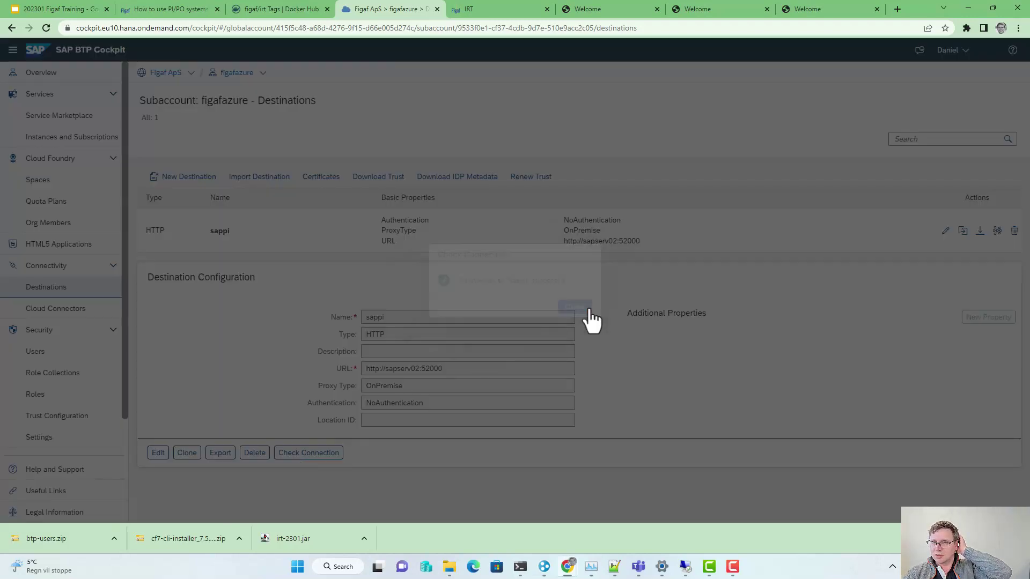
pyautogui.hotkey('alt', 'Tab')
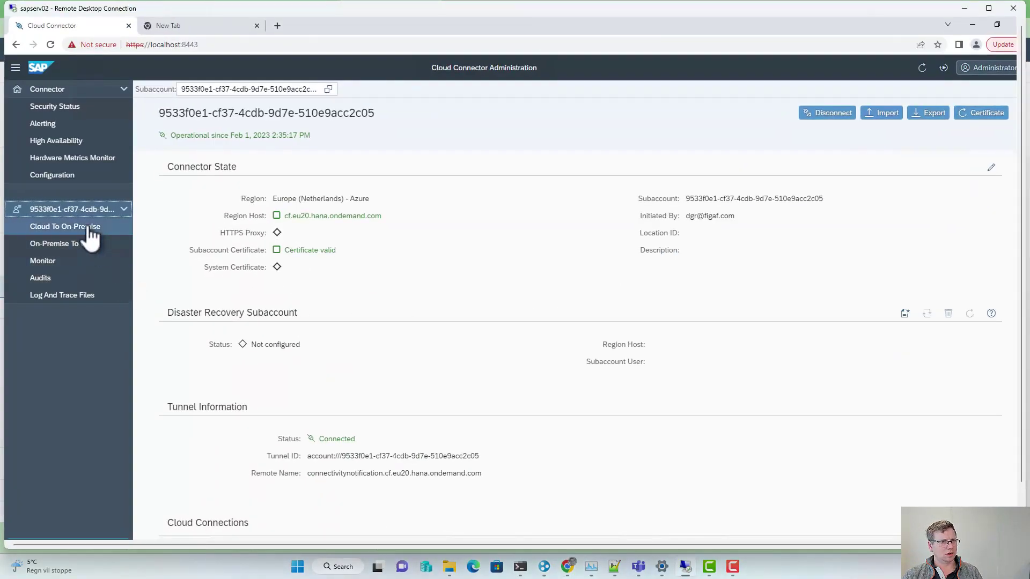
# Step: View Monitor statistics for sapserv02:52000 (HTTP), then reset the filter to All Hosts
pyautogui.click(77, 263)
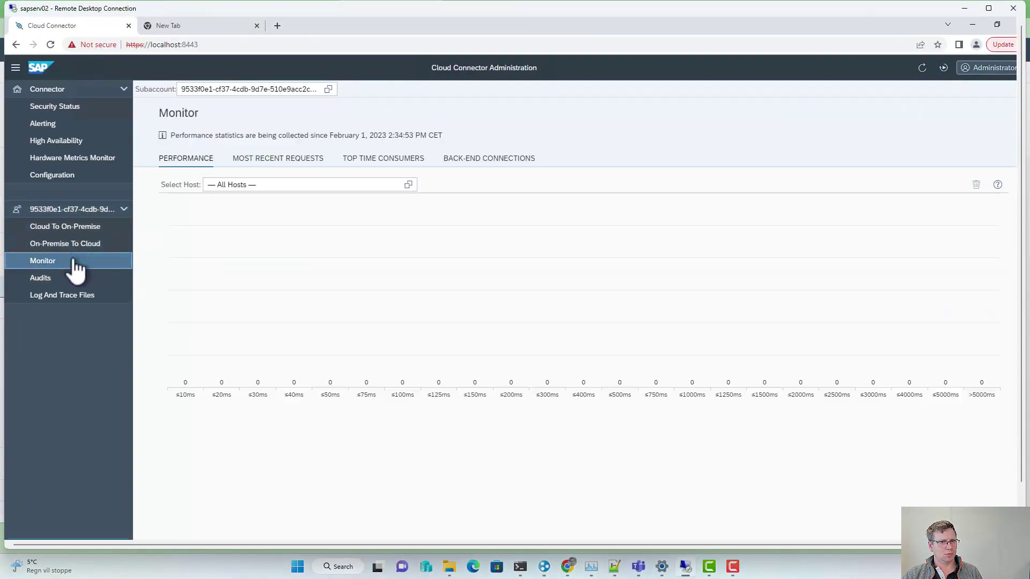
pyautogui.click(408, 184)
pyautogui.click(507, 174)
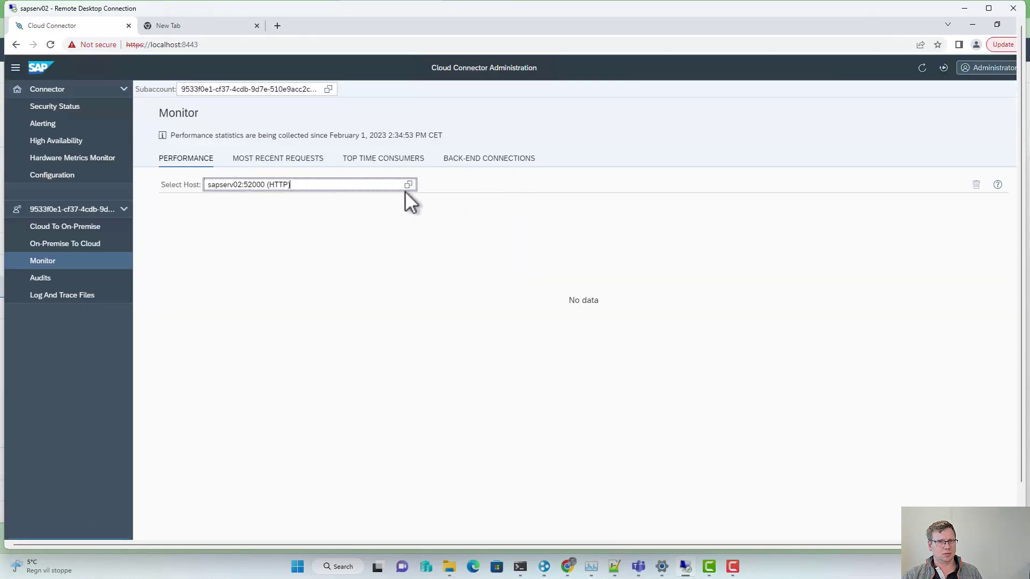
pyautogui.click(407, 186)
pyautogui.click(455, 153)
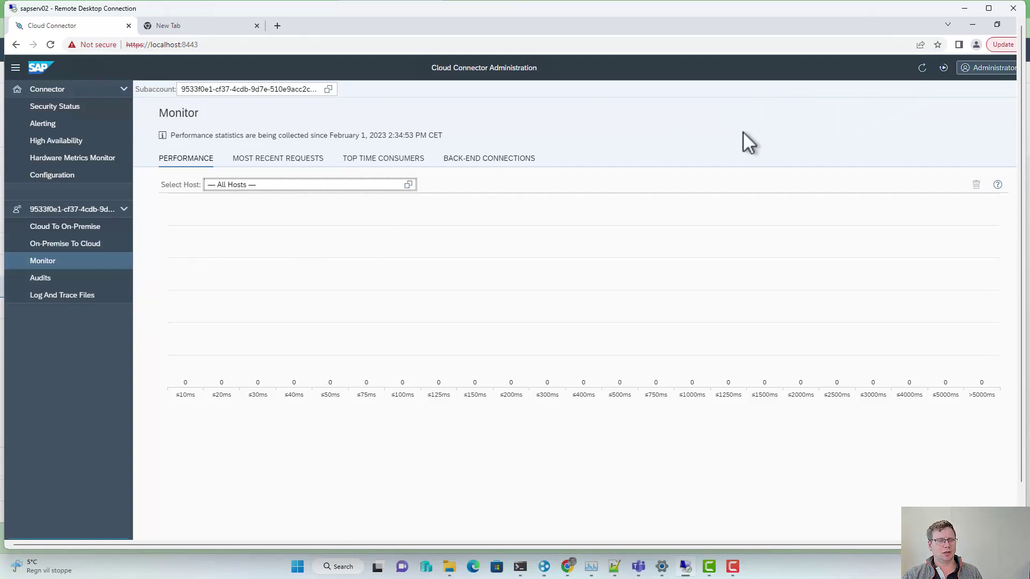
pyautogui.press('alt')
pyautogui.click(963, 8)
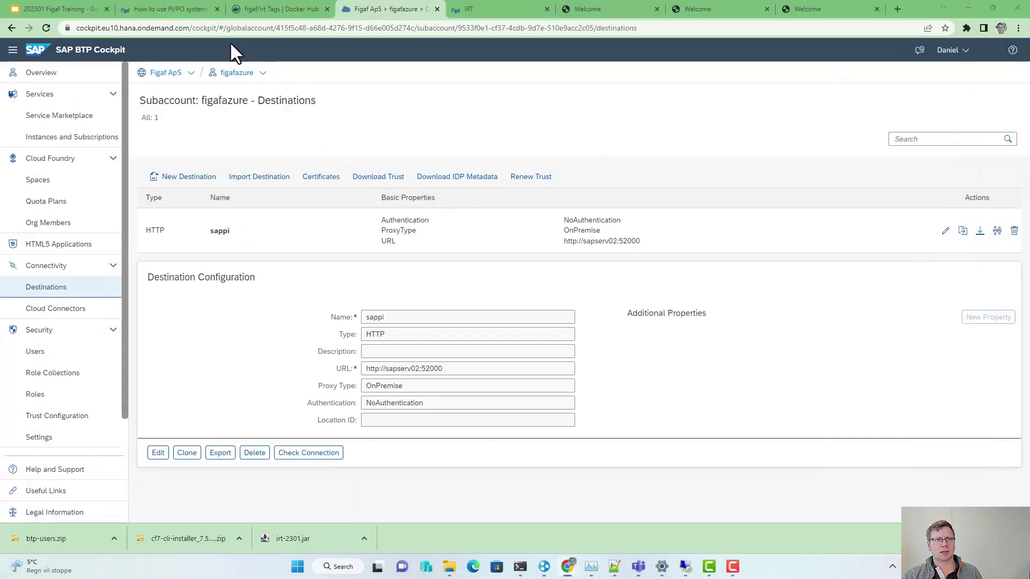
# Step: Select the two cf create-service commands in the PI/PO systems help article
pyautogui.click(185, 5)
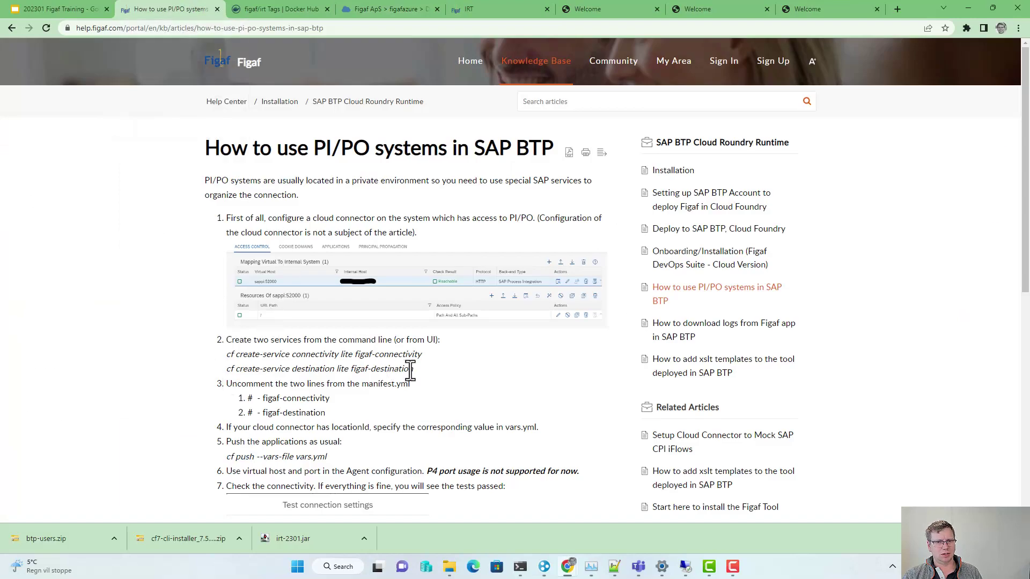
pyautogui.moveTo(413, 370); pyautogui.dragTo(223, 356)
pyautogui.hotkey('ctrl', 'c')
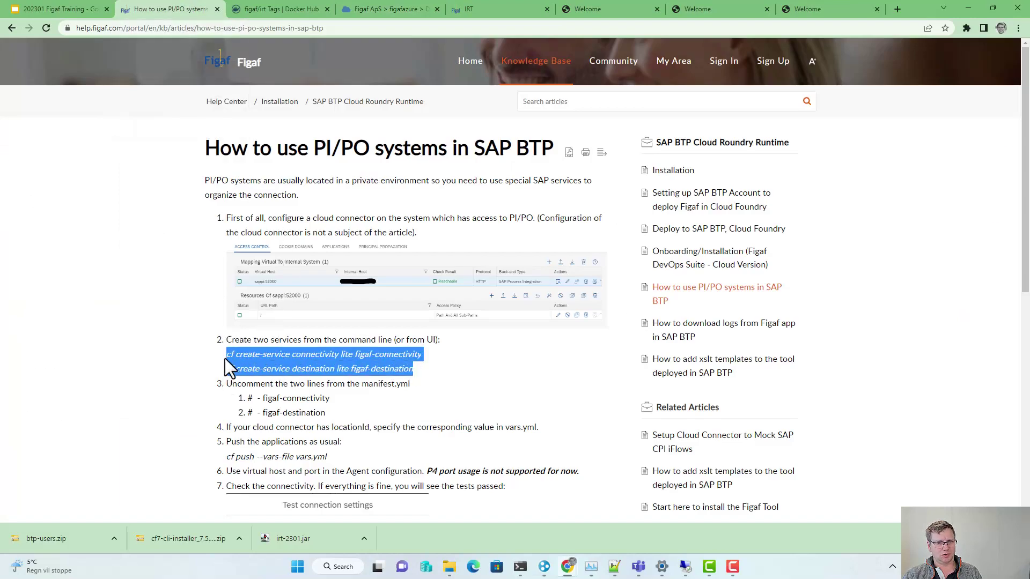
pyautogui.hotkey('alt', 'Tab')
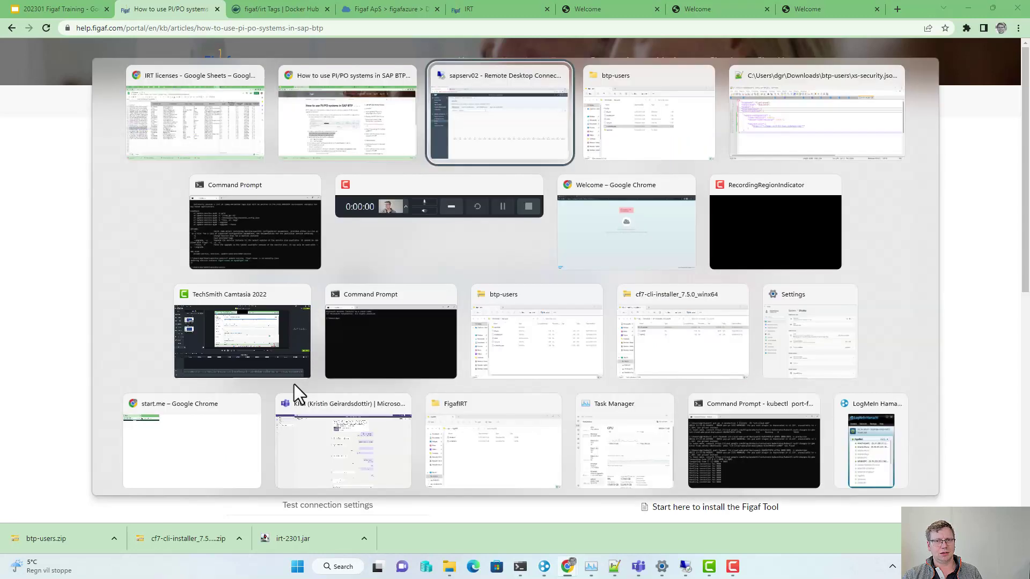
# Step: Paste the commands into Command Prompt, creating figaf-connectivity (connectivity lite) and staging the figaf-destination command
pyautogui.click(271, 252)
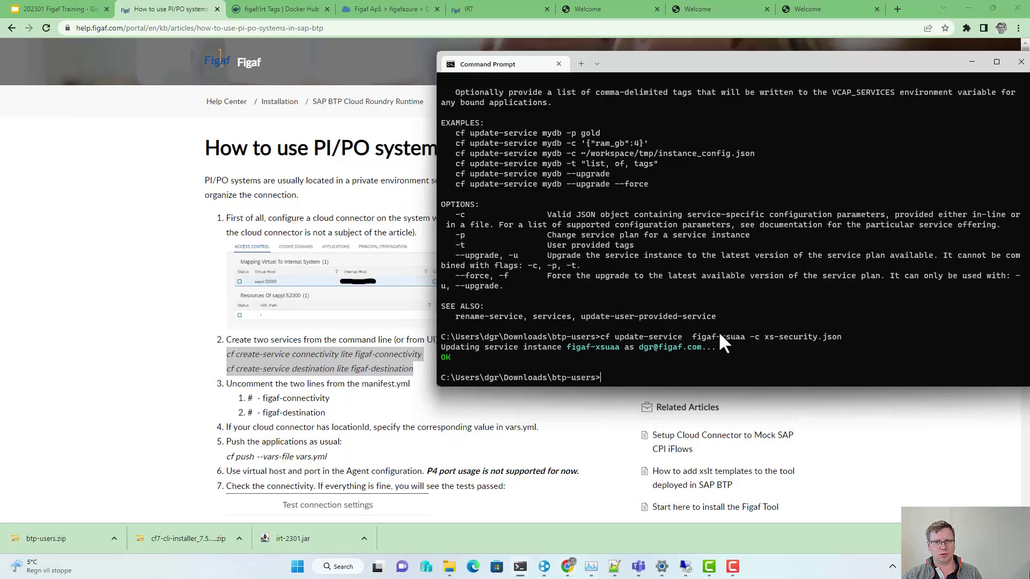
pyautogui.rightClick(720, 330)
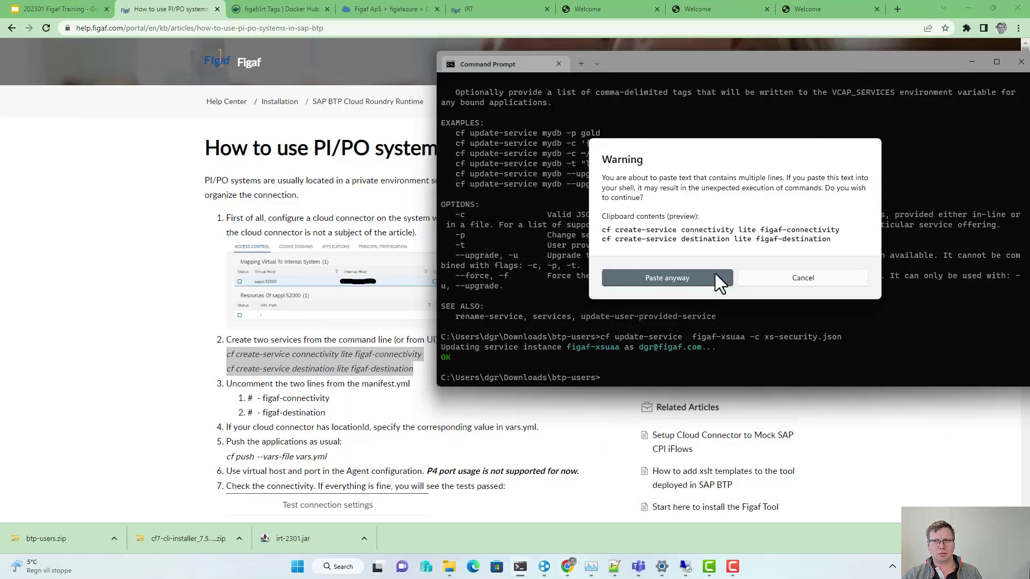
pyautogui.click(716, 274)
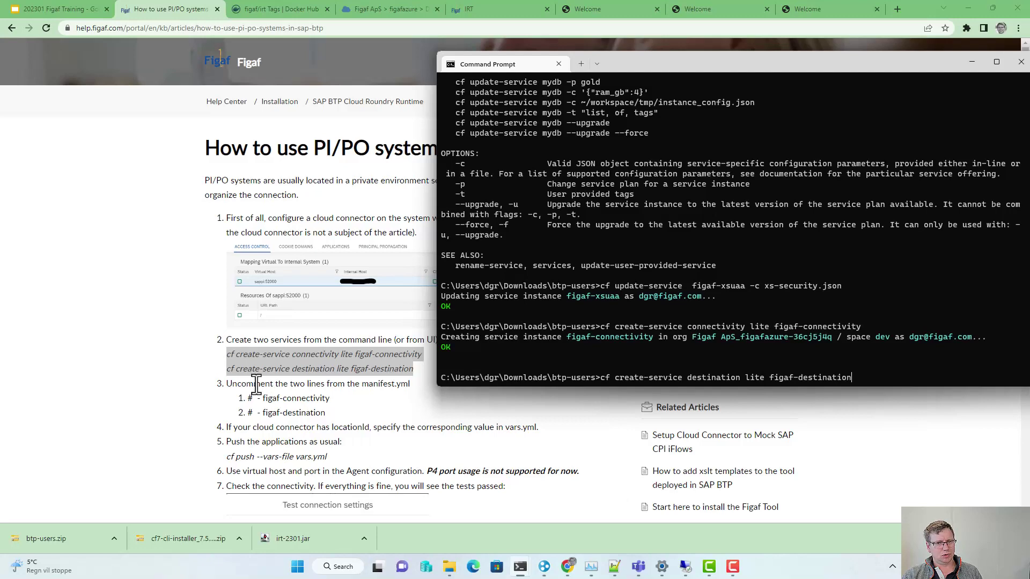
pyautogui.click(613, 566)
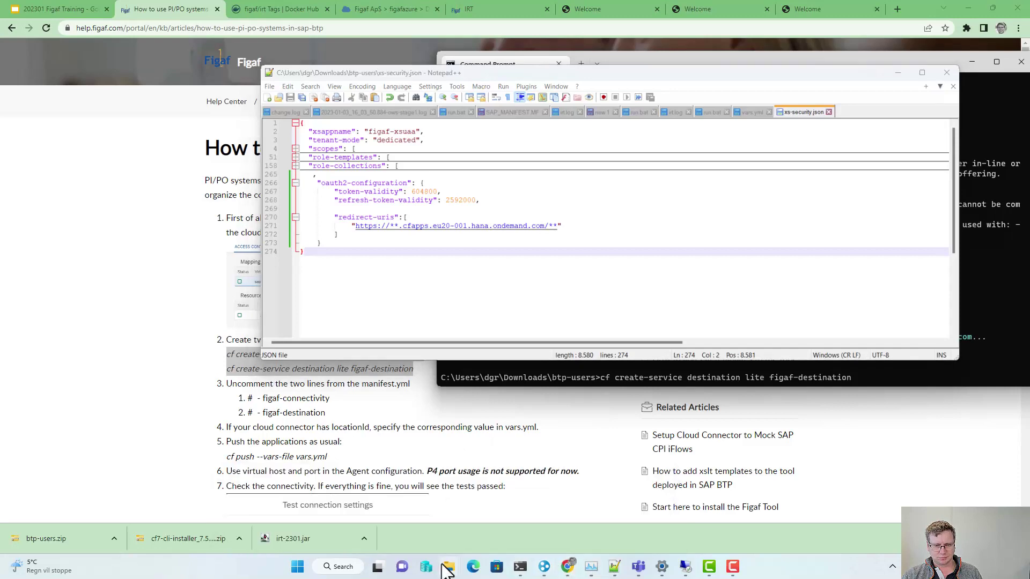
# Step: Remove the # from lines 19–20 (figaf-connectivity, figaf-destination) in manifest.yml and save it
pyautogui.moveTo(449, 566)
pyautogui.click(504, 532)
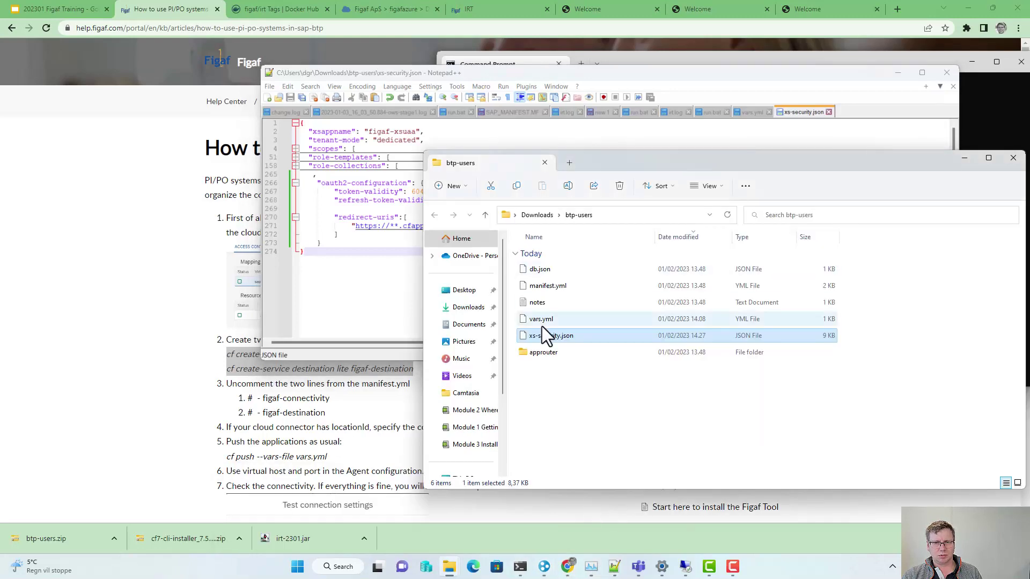
pyautogui.doubleClick(545, 285)
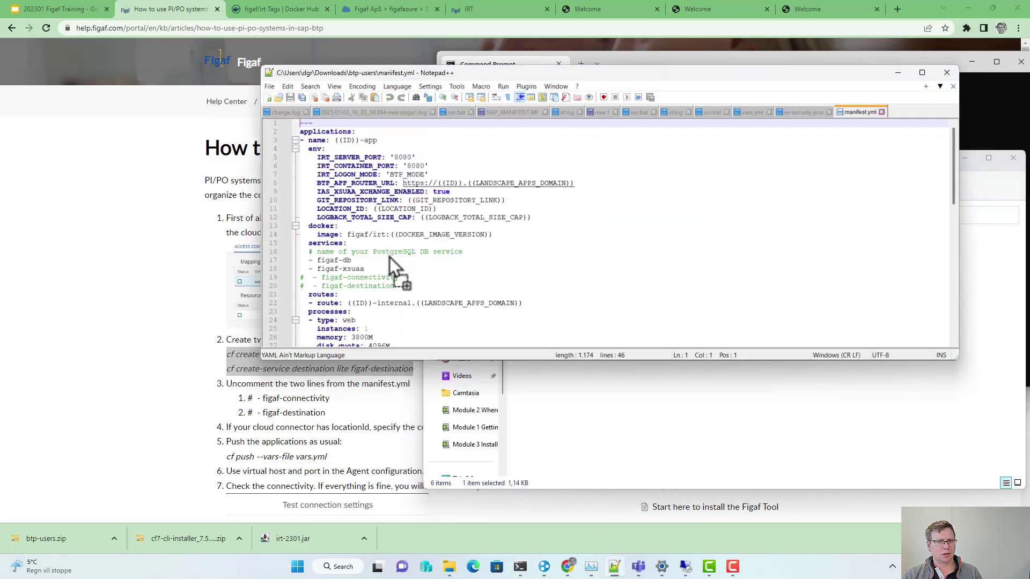
pyautogui.click(315, 277)
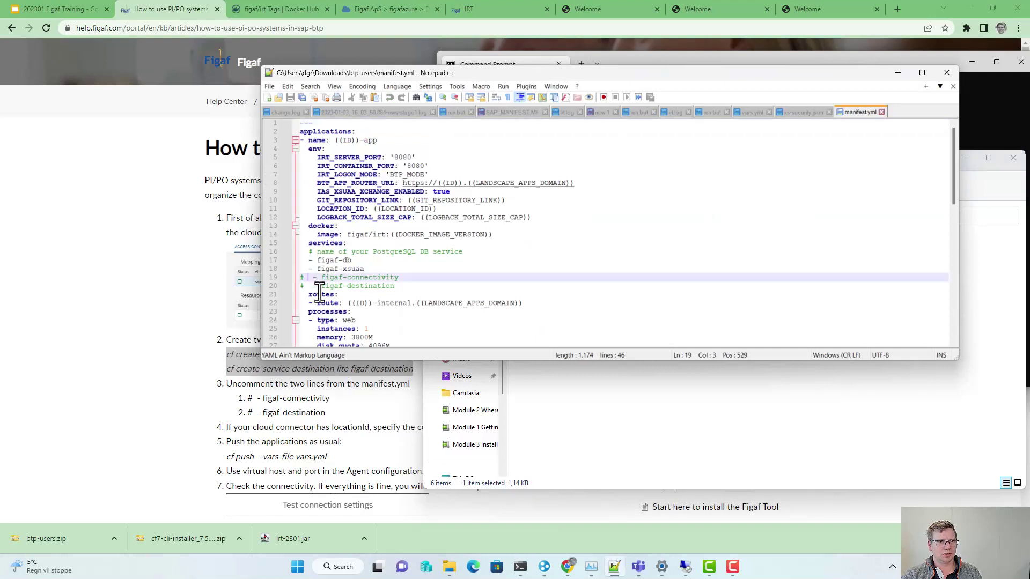
pyautogui.press('Delete')
pyautogui.press('Down')
pyautogui.press('Delete')
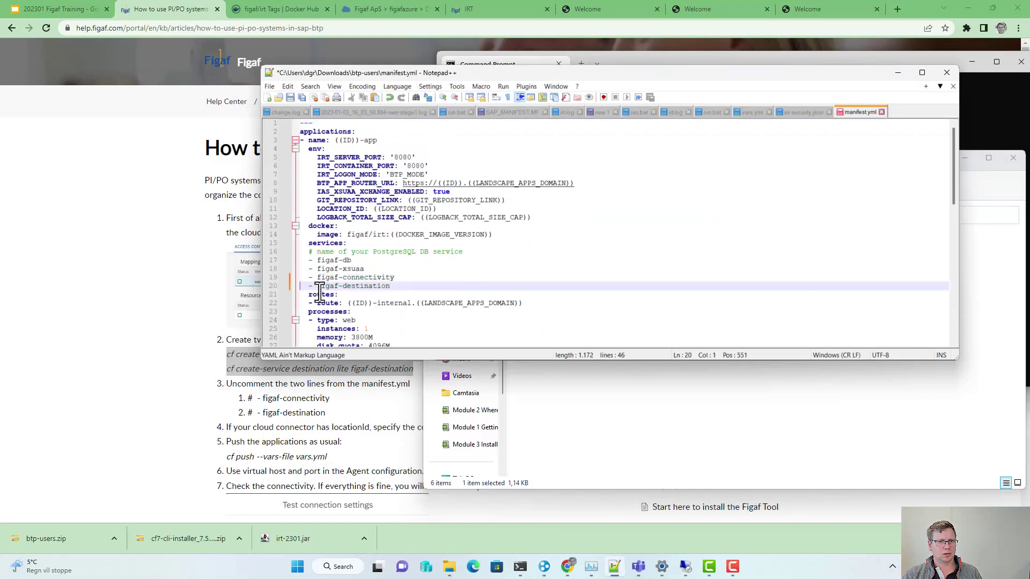
pyautogui.hotkey('ctrl', 's')
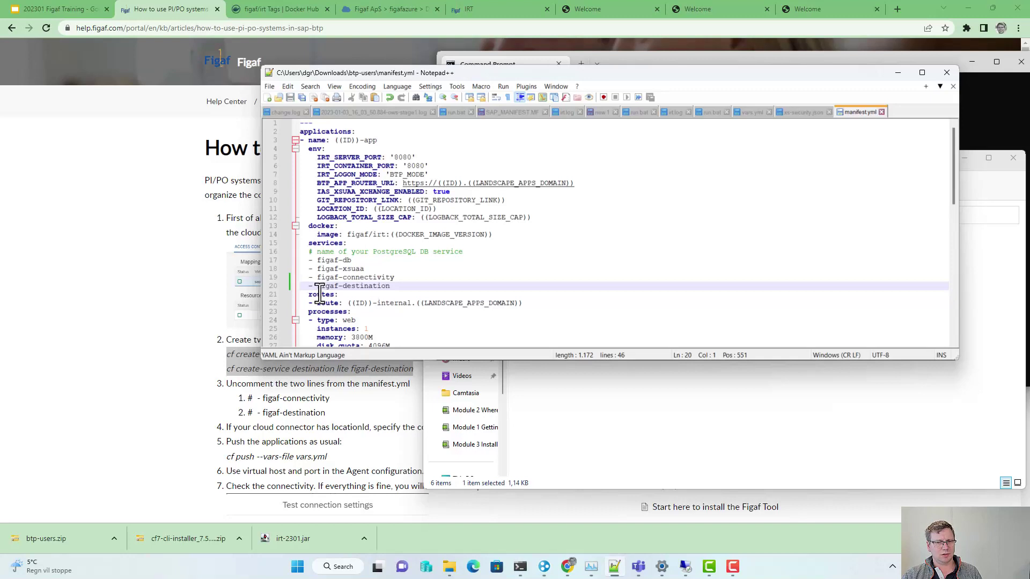
pyautogui.scroll(-9, 320, 338)
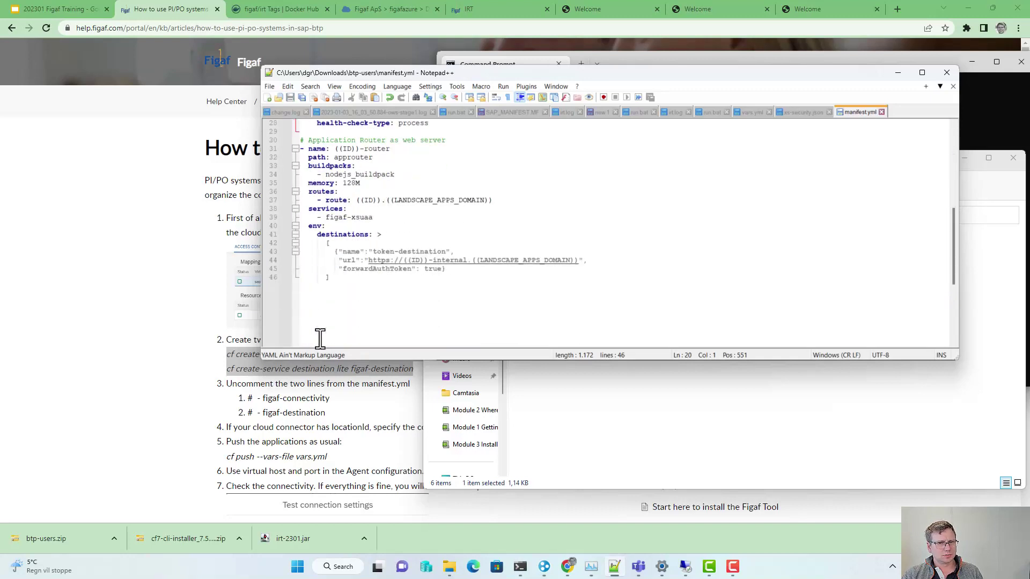
pyautogui.click(106, 345)
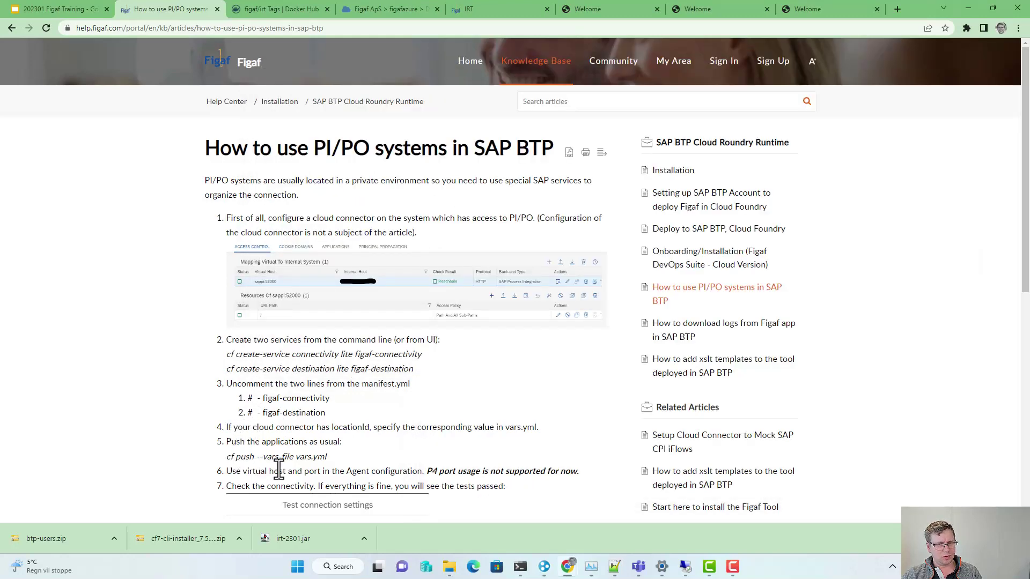
# Step: In the dev space's applications, delete trainingfigaf-app and trainingfigaf-router, confirming each deletion
pyautogui.click(382, 15)
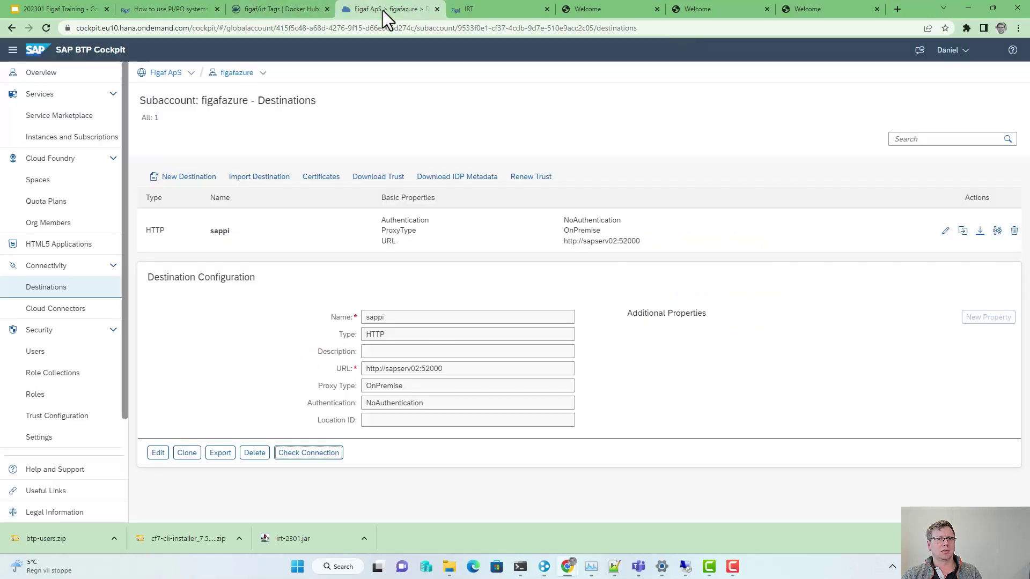
pyautogui.click(97, 140)
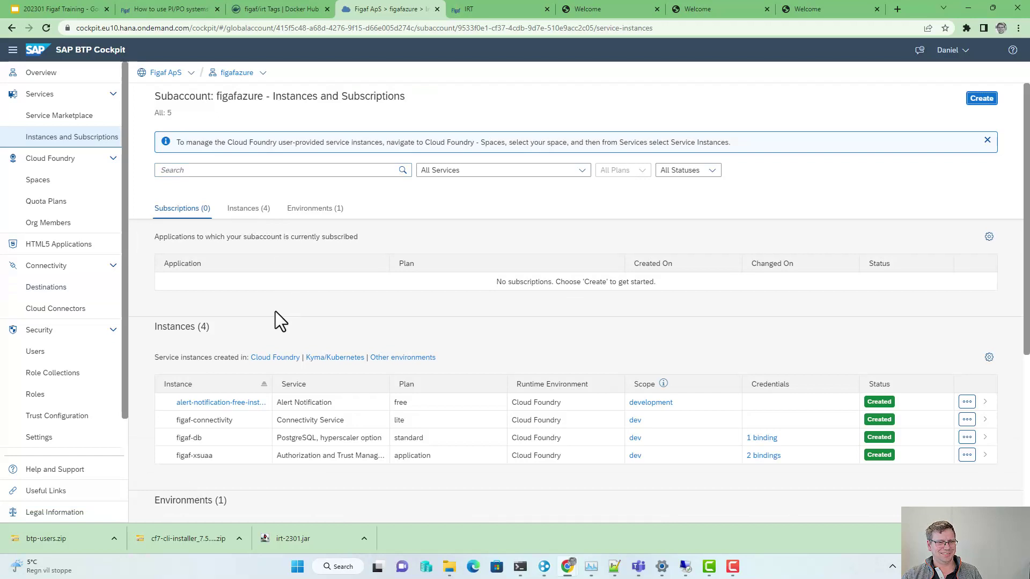
pyautogui.click(59, 182)
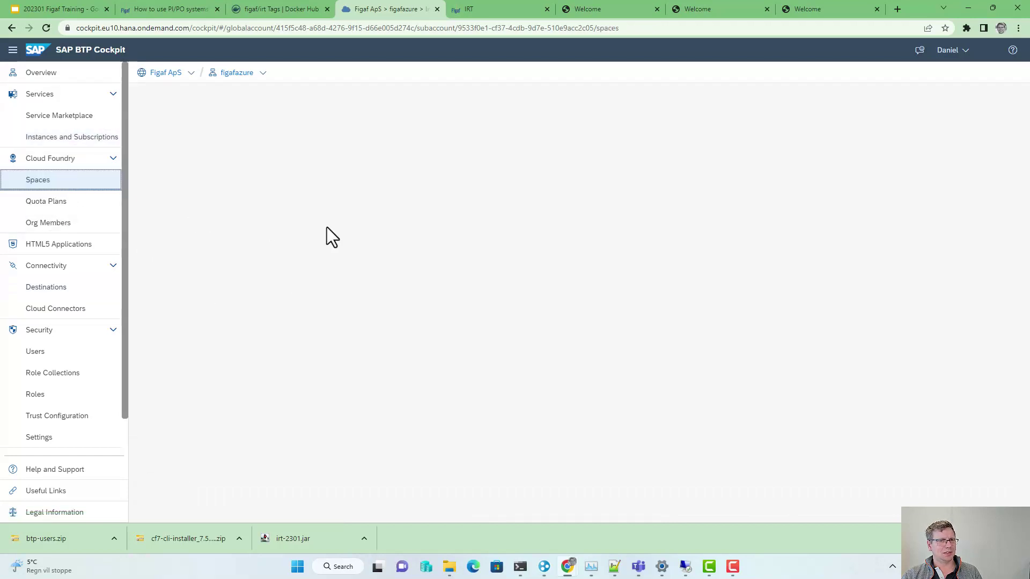
pyautogui.click(203, 208)
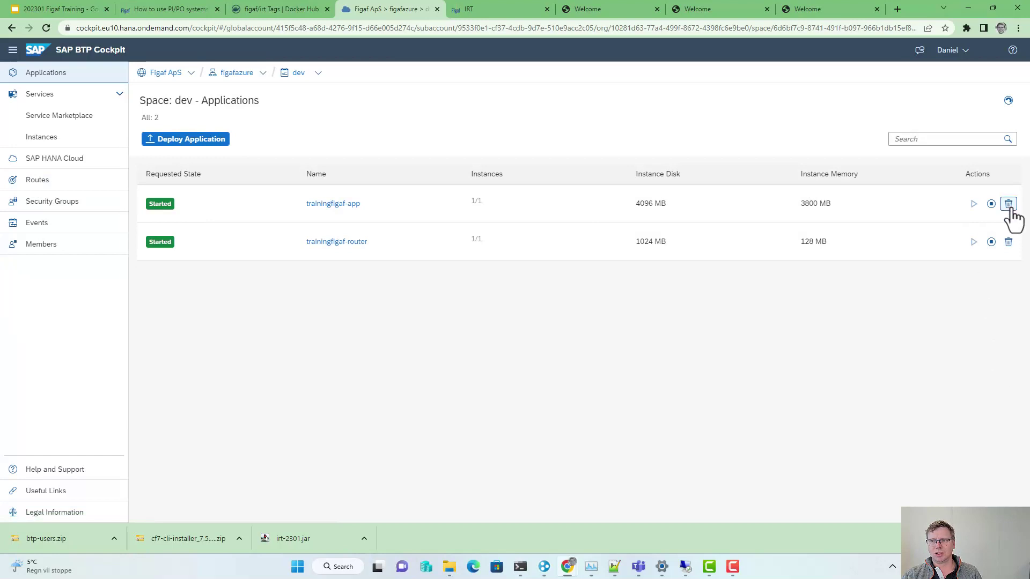
pyautogui.click(1008, 204)
pyautogui.click(584, 305)
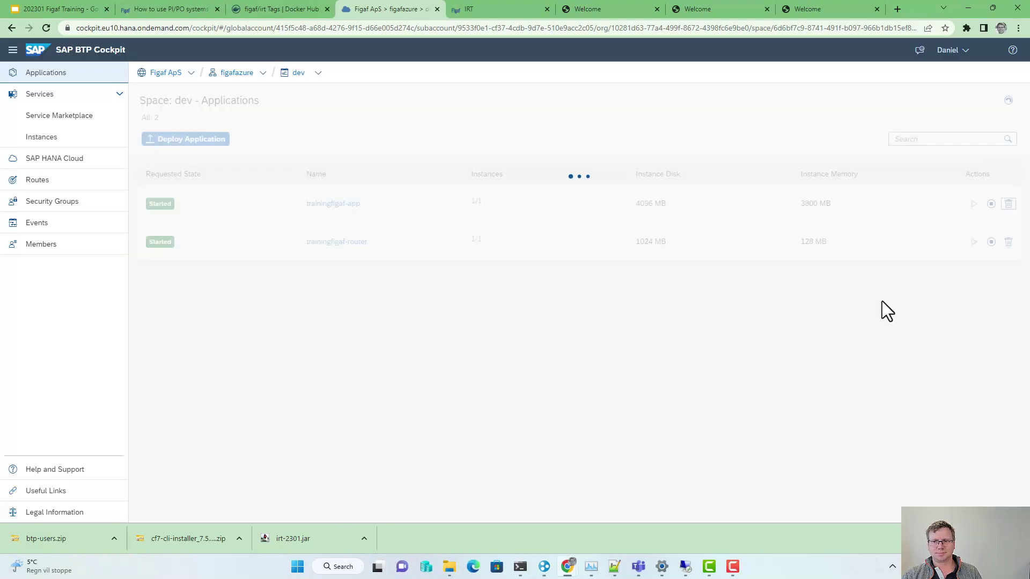
pyautogui.click(1008, 242)
pyautogui.click(588, 304)
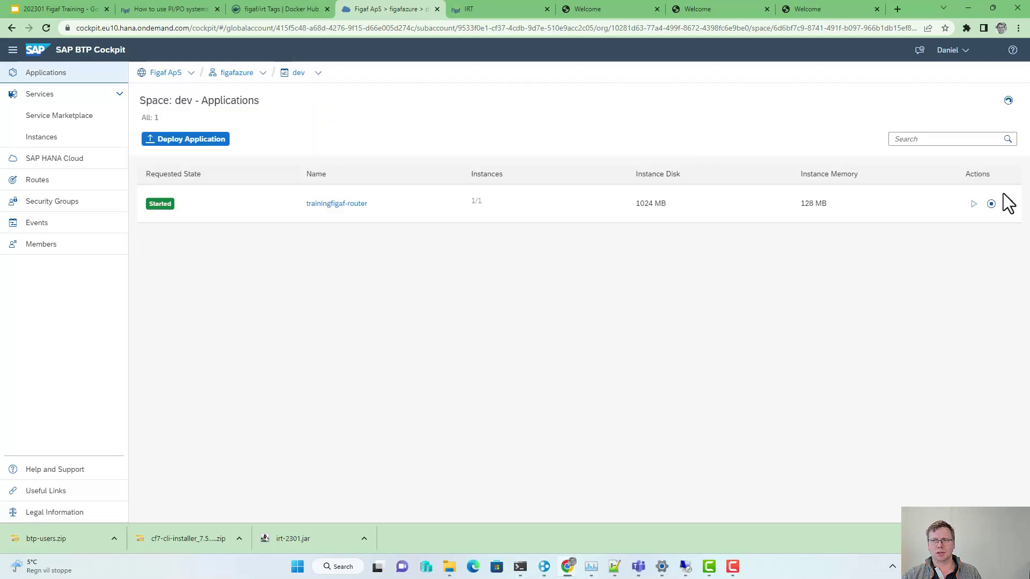
pyautogui.hotkey('alt', 'Tab')
pyautogui.hotkey('alt', 'Tab')
pyautogui.hotkey('alt', 'Tab')
# Step: Rerun cf push --vars-file vars.yml twice; it fails because figaf-destination is not found
pyautogui.press('Up')
pyautogui.press('Up')
pyautogui.press('Up')
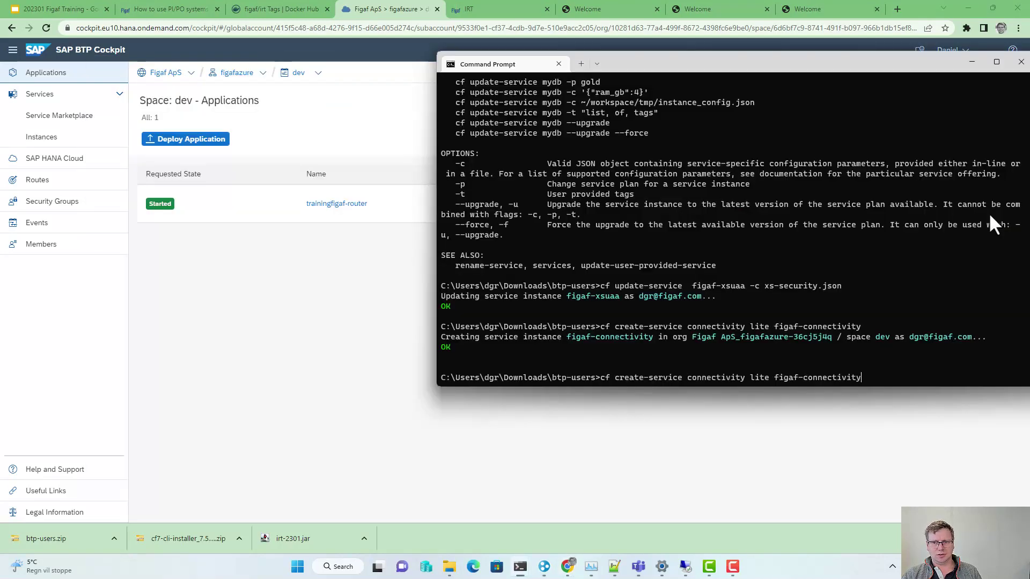
pyautogui.press('Up')
pyautogui.press('Up')
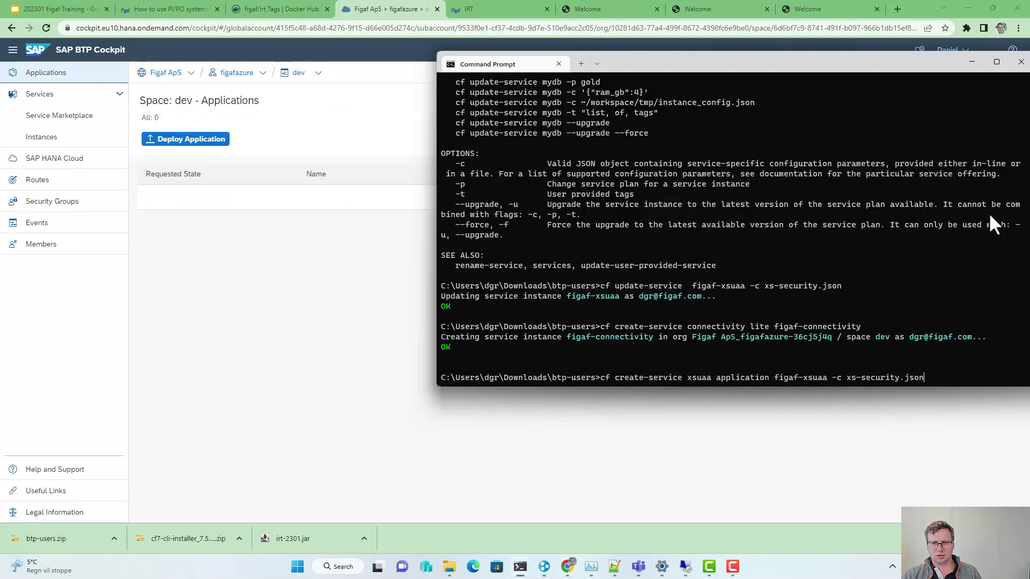
pyautogui.press('Return')
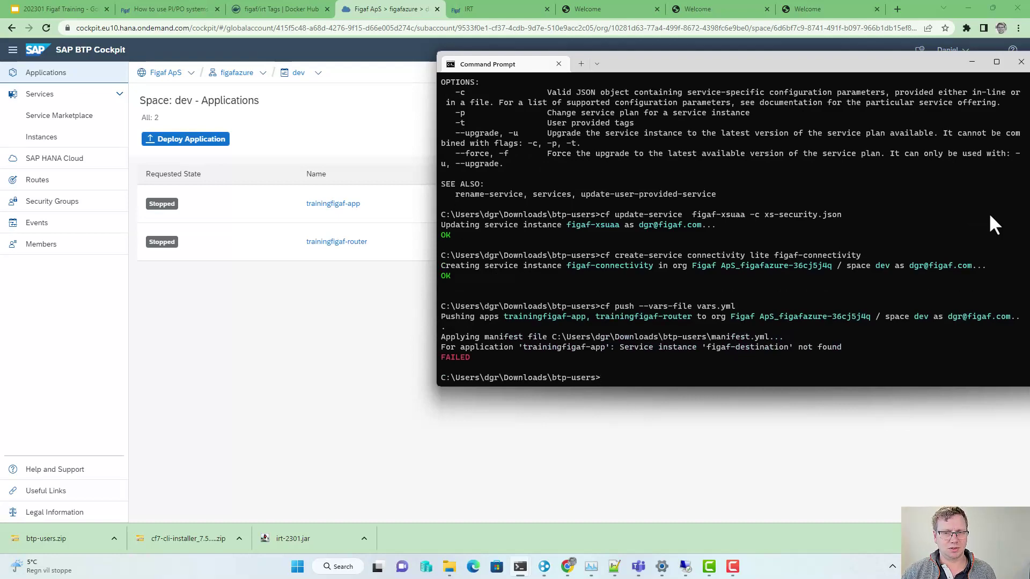
pyautogui.press('Up')
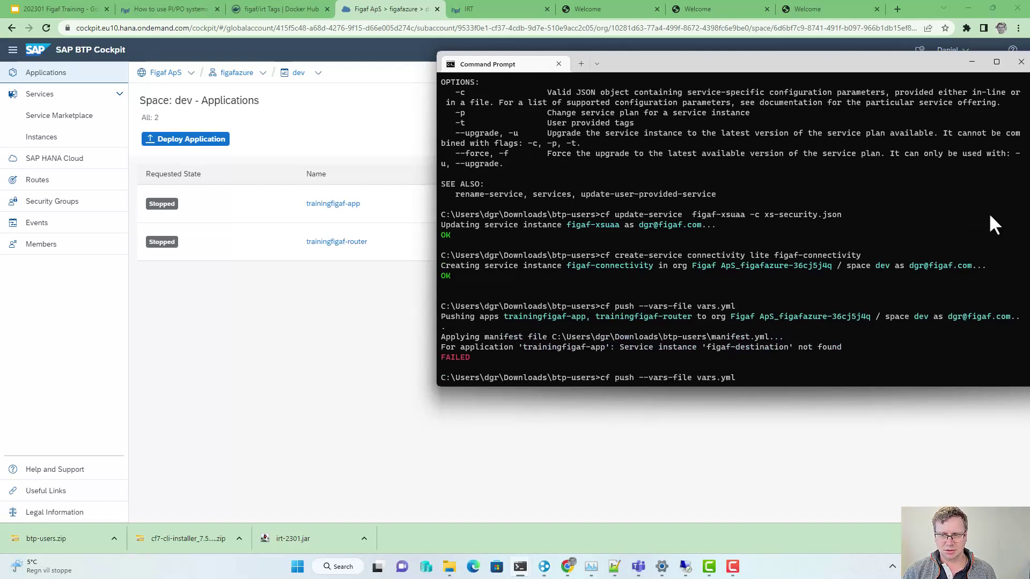
pyautogui.press('Return')
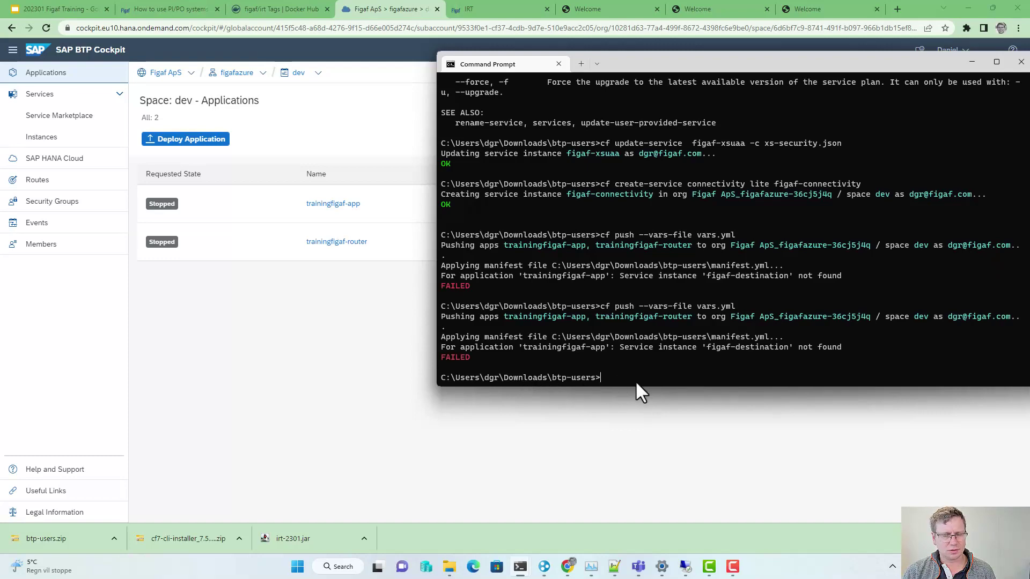
# Step: Check the service entries in manifest.yml, then go back to Command Prompt
pyautogui.hotkey('alt', 'Tab')
pyautogui.press('Tab')
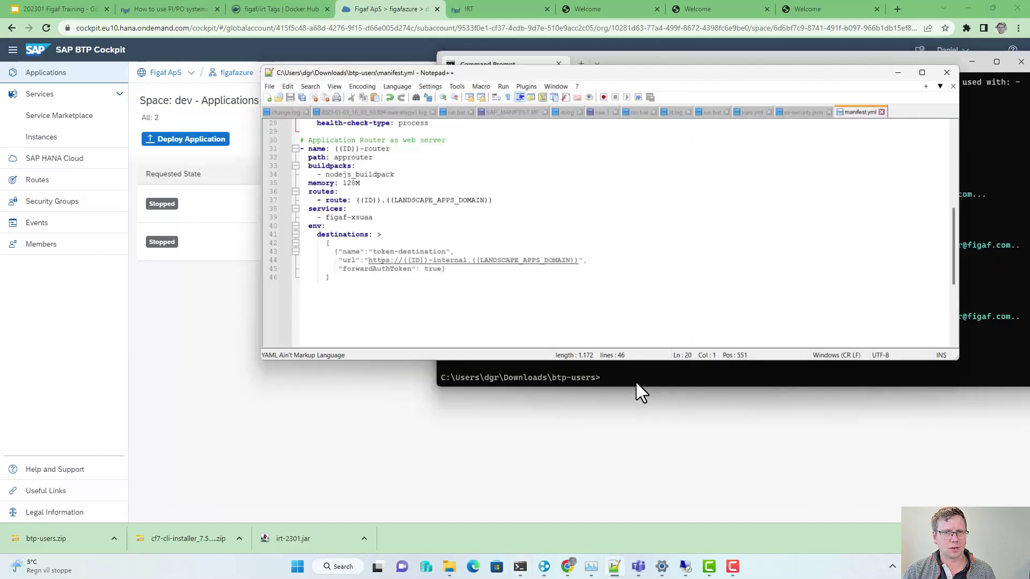
pyautogui.scroll(3, 385, 299)
pyautogui.scroll(2, 385, 299)
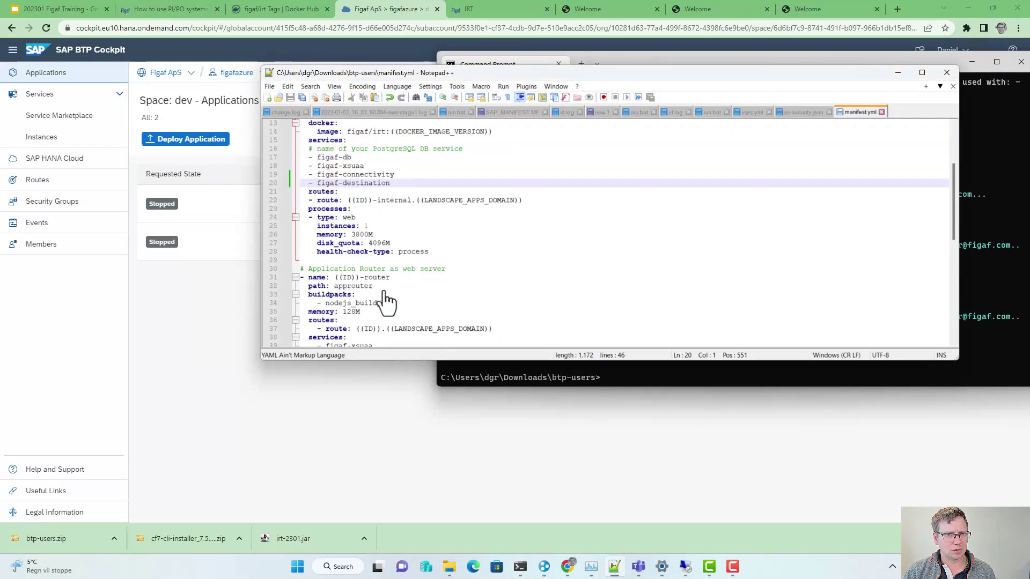
pyautogui.press('Up')
pyautogui.press('Up')
pyautogui.press('Up')
pyautogui.press('Up')
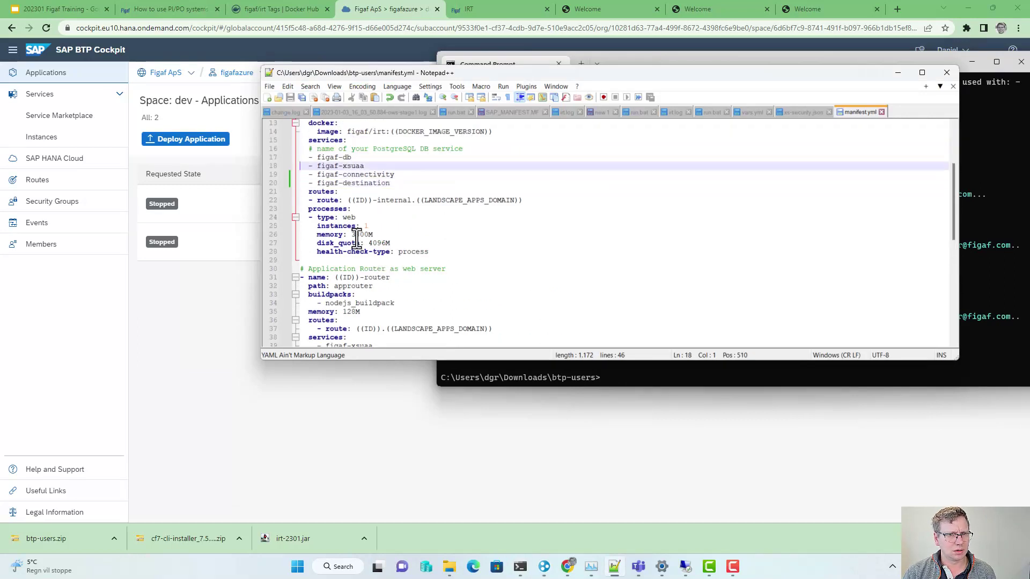
pyautogui.press('Down')
pyautogui.press('Down')
pyautogui.press('Down')
pyautogui.press('Down')
pyautogui.press('Up')
pyautogui.press('Down')
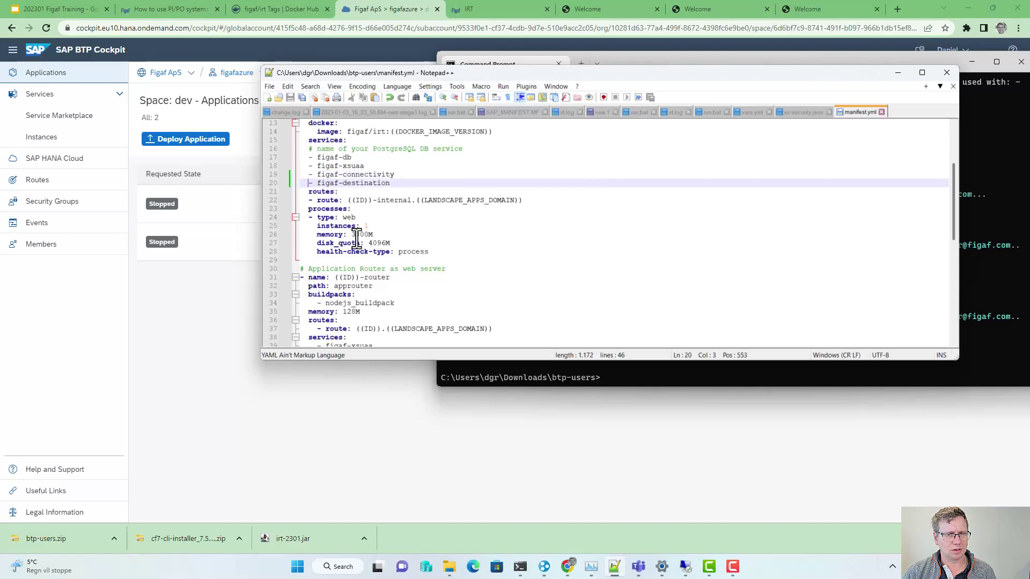
pyautogui.hotkey('alt', 'Tab')
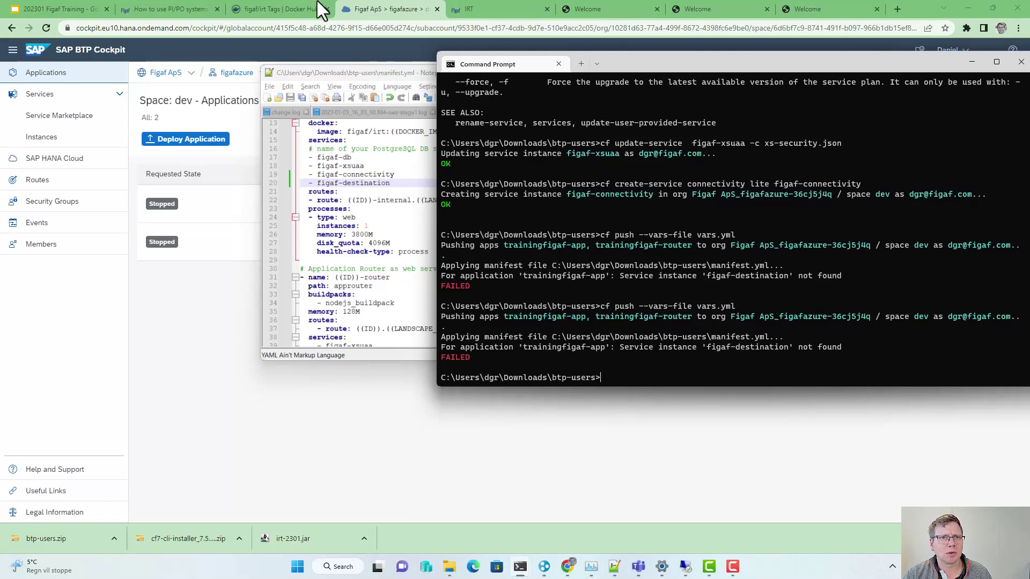
# Step: Run 'cf create-service destination lite figaf-destination' from the article, then rerun cf push --vars-file vars.yml
pyautogui.click(172, 11)
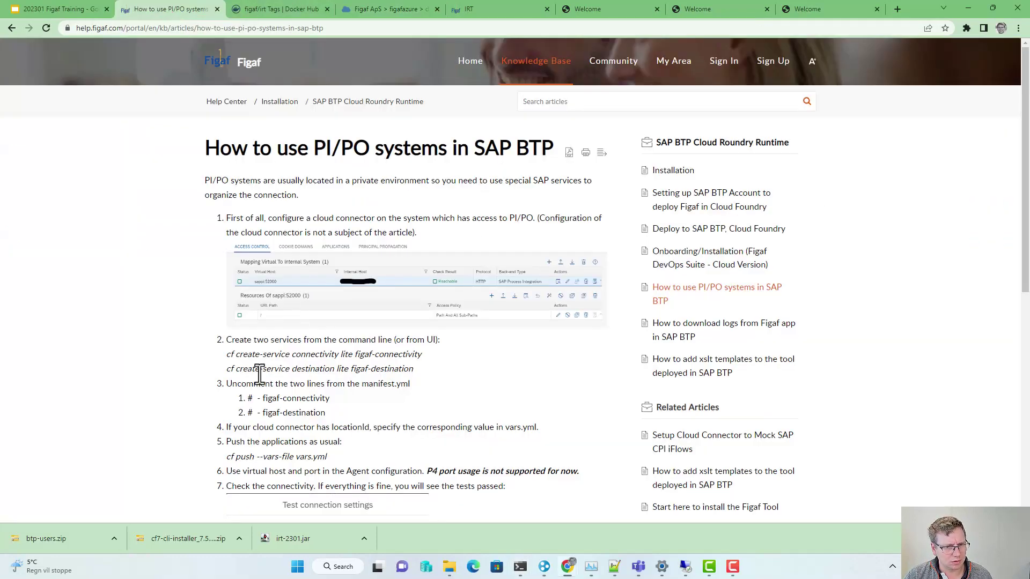
pyautogui.moveTo(225, 369); pyautogui.dragTo(419, 373)
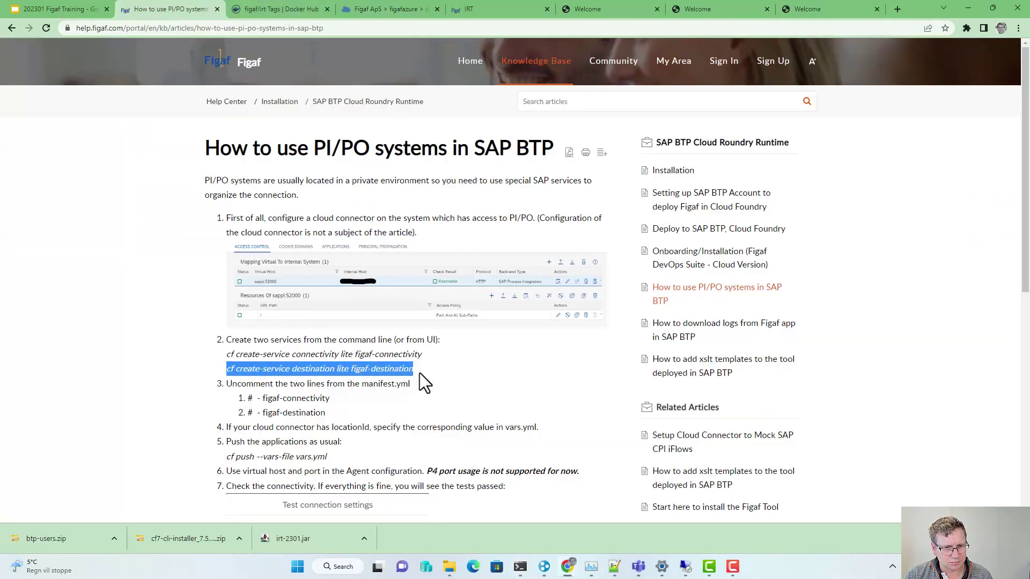
pyautogui.hotkey('ctrl', 'c')
pyautogui.hotkey('alt', 'Tab')
pyautogui.hotkey('ctrl', 'v')
pyautogui.press('Return')
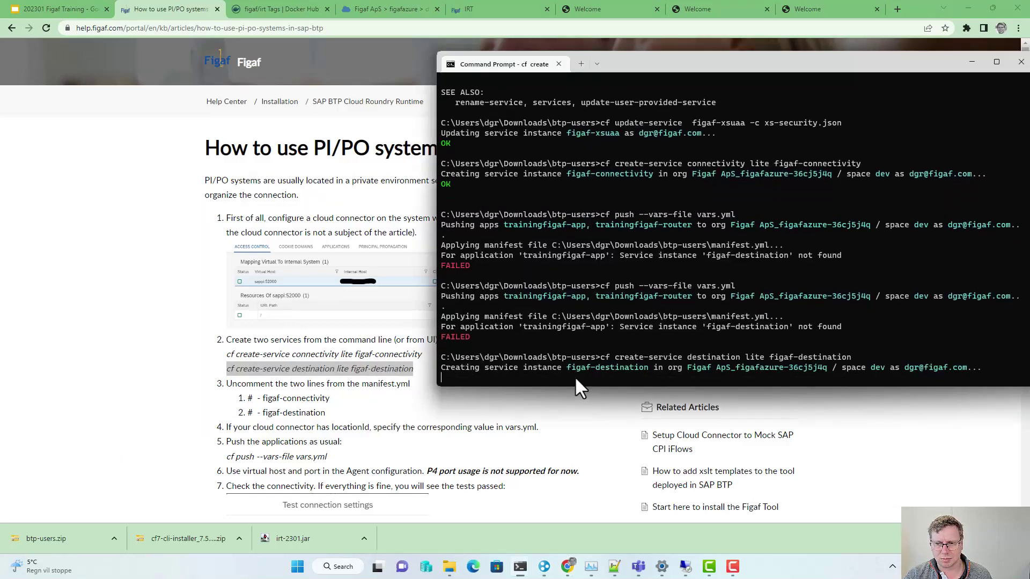
pyautogui.press('Up')
pyautogui.press('Up')
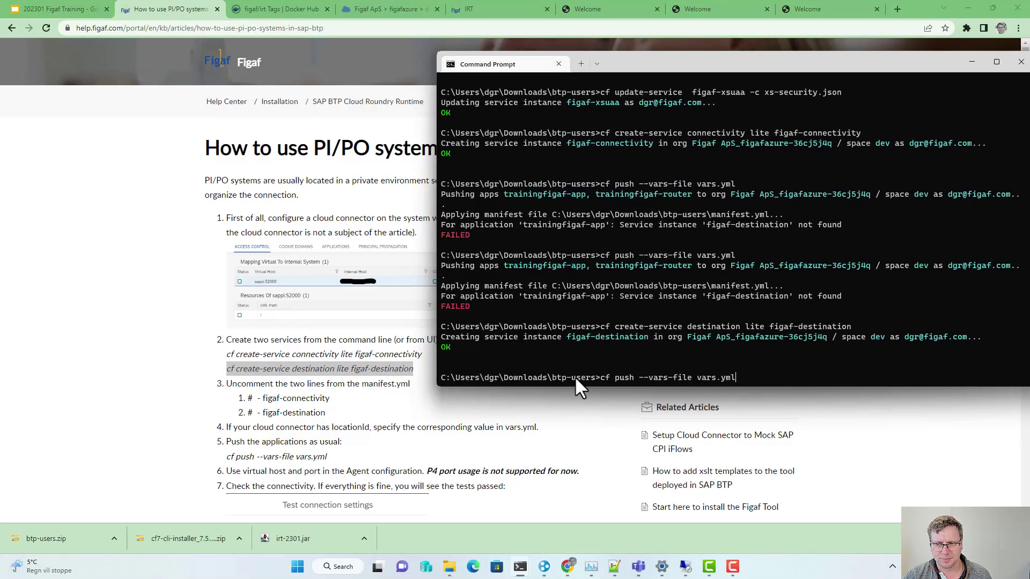
pyautogui.press('Return')
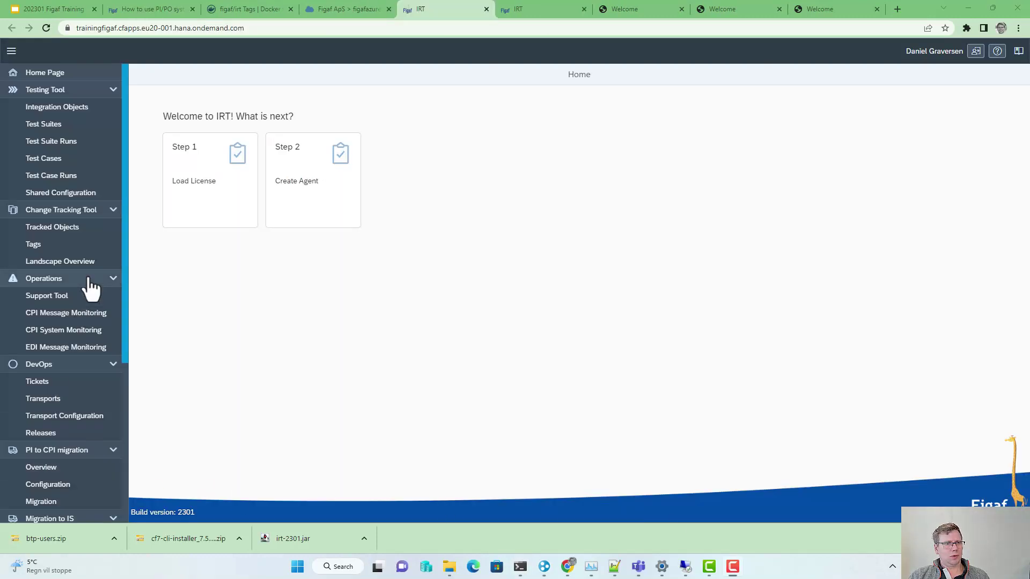
# Step: Start a new agent with System ID D75 and enter the PI user's username and password
pyautogui.click(294, 200)
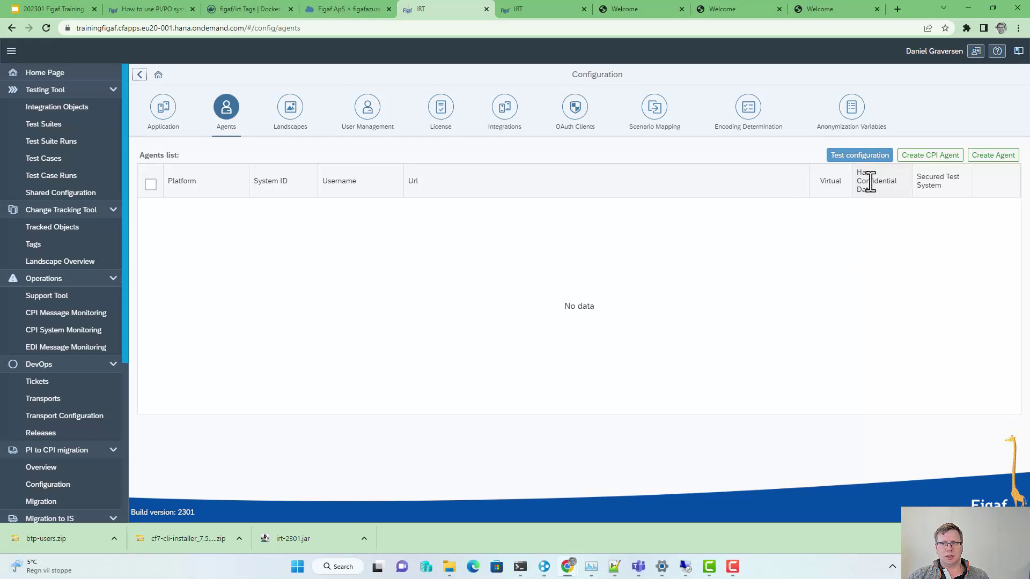
pyautogui.click(975, 157)
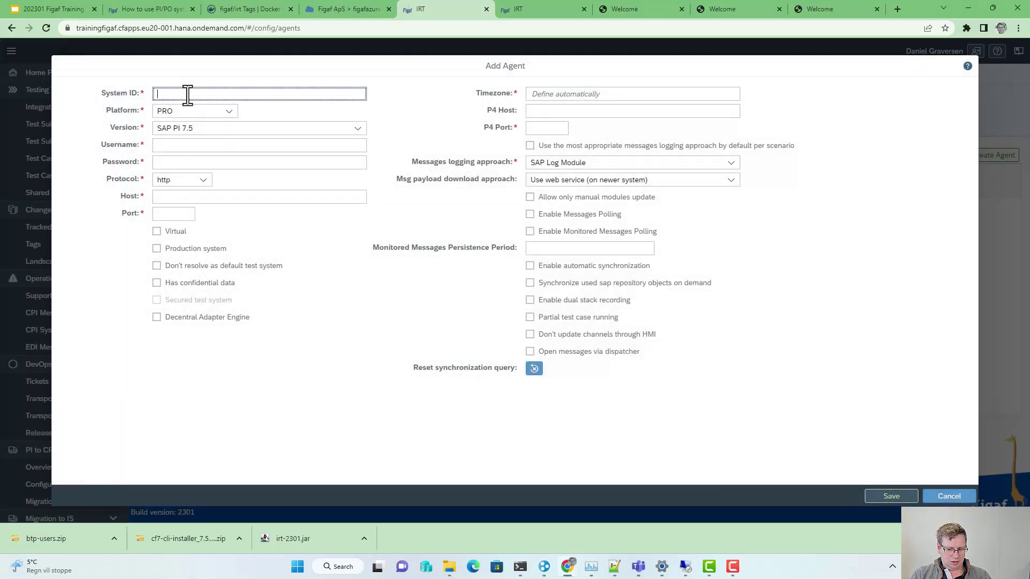
pyautogui.write('D75')
pyautogui.press('Tab')
pyautogui.press('Tab')
pyautogui.press('Tab')
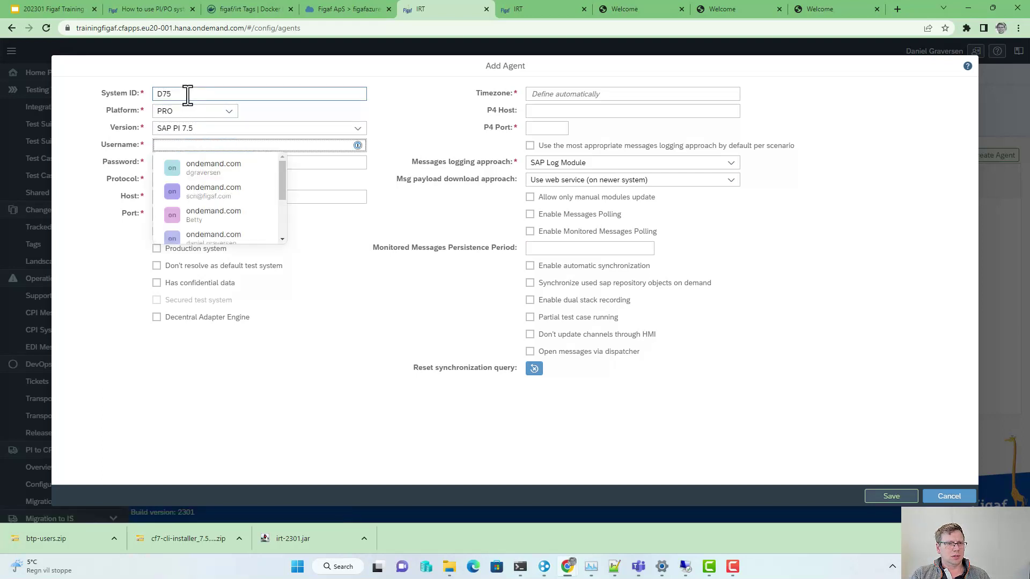
pyautogui.write('daniel')
pyautogui.press('Tab')
pyautogui.write('a')
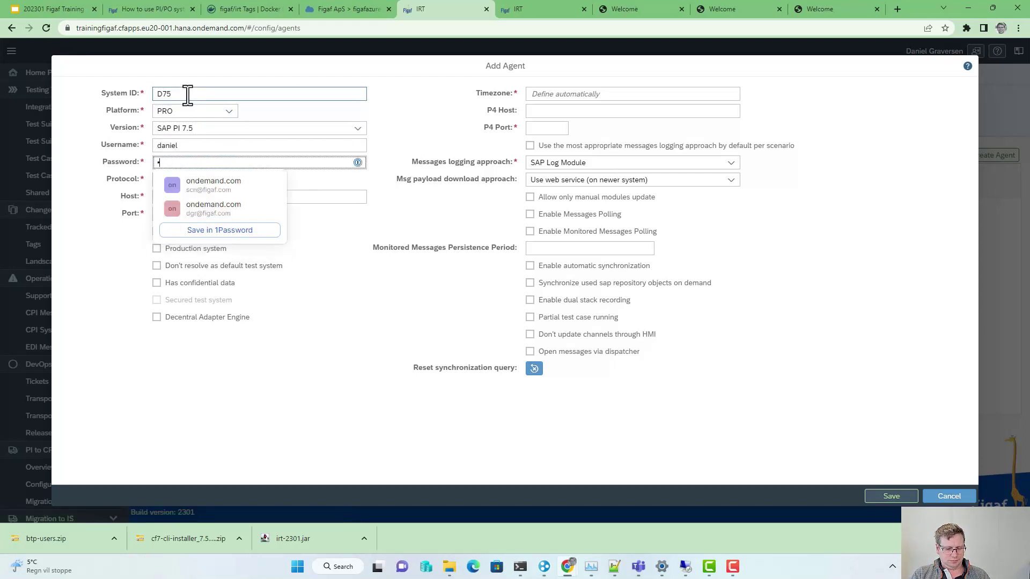
pyautogui.write('aaaaaaa')
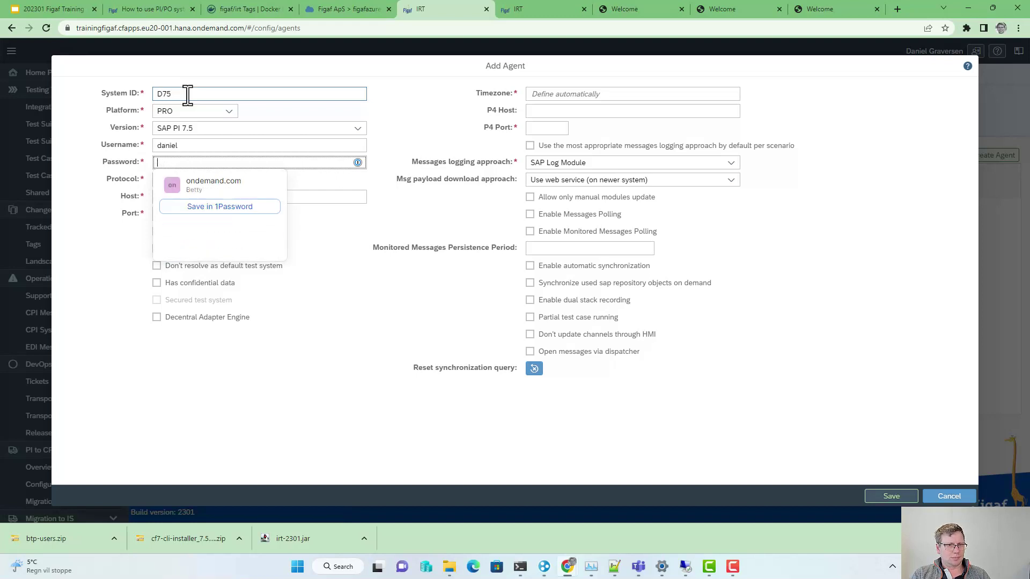
# Step: Set host sapserv02, port 52000 and P4 port 52004, then save the D75 agent
pyautogui.press('Tab')
pyautogui.press('Tab')
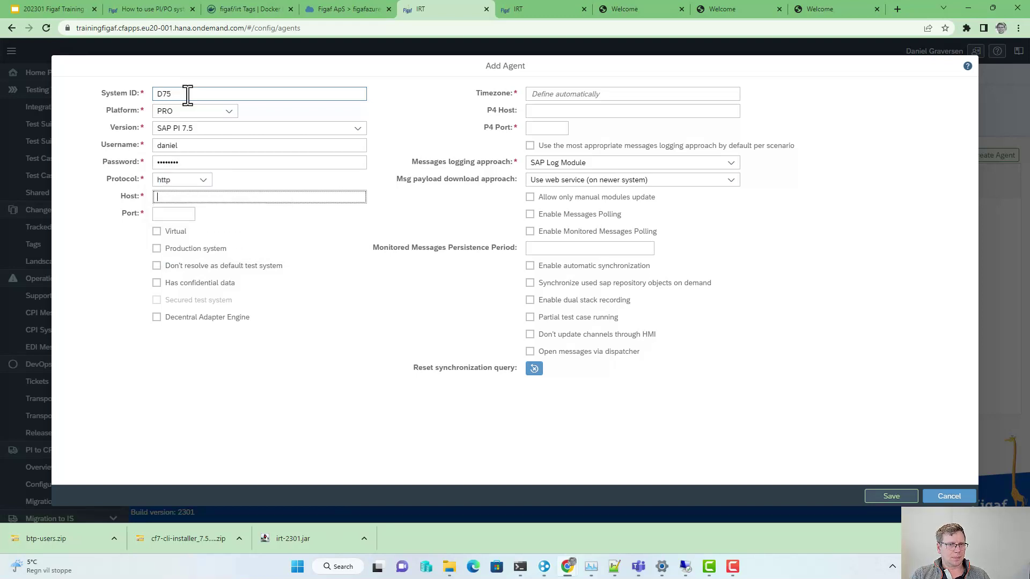
pyautogui.write('saopserv02')
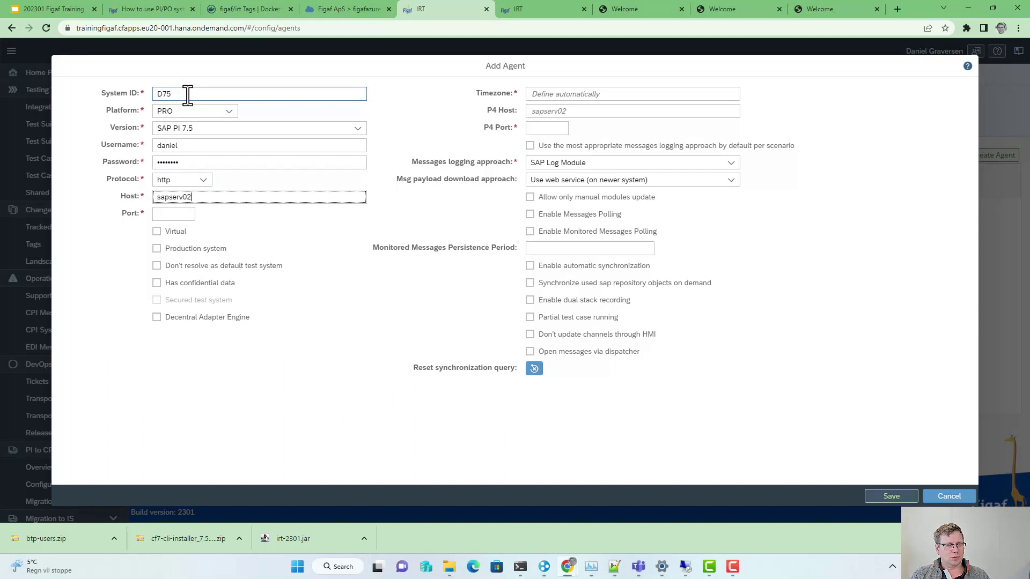
pyautogui.press('Tab')
pyautogui.write('5')
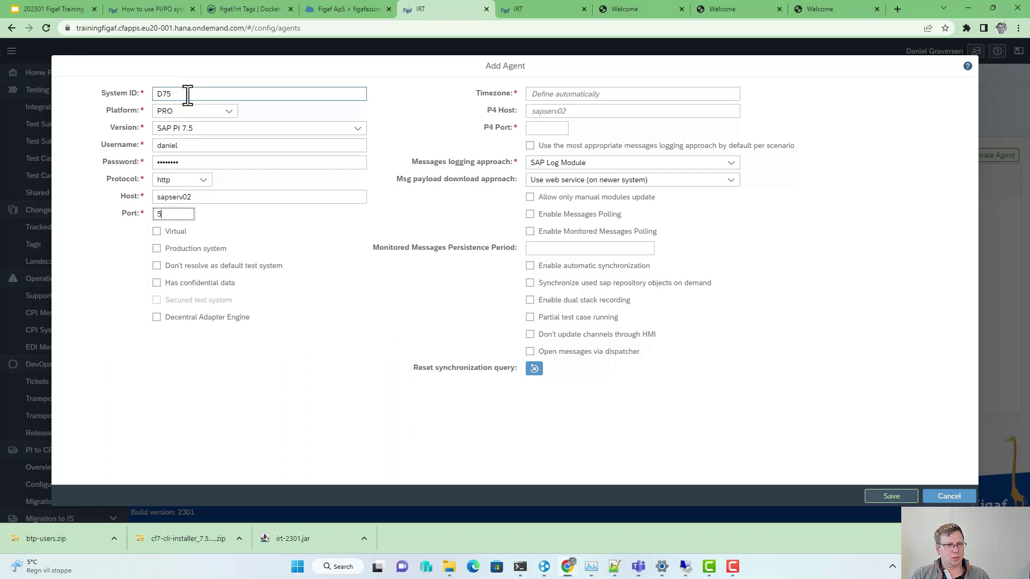
pyautogui.write('2000')
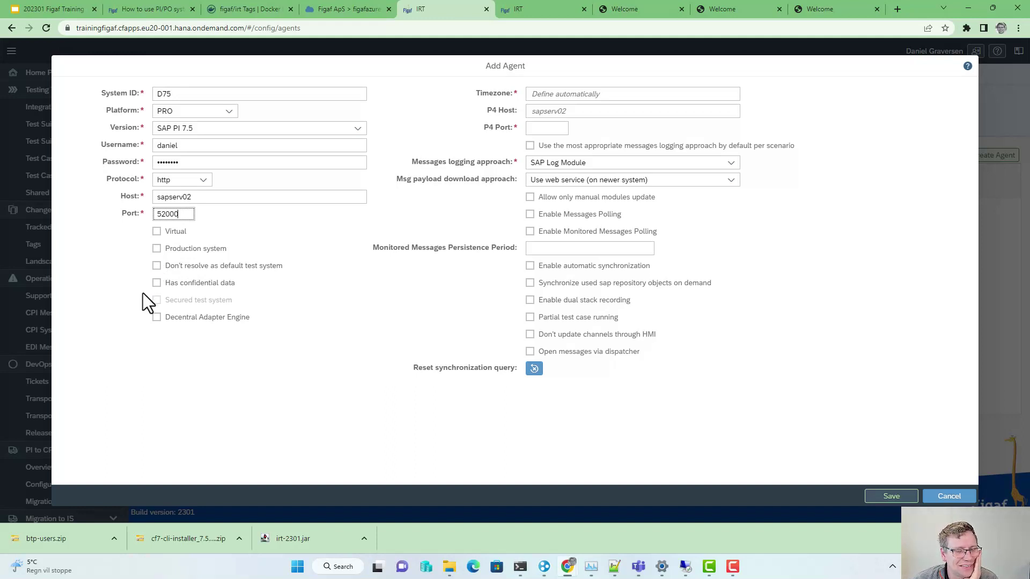
pyautogui.click(545, 126)
pyautogui.write('52004')
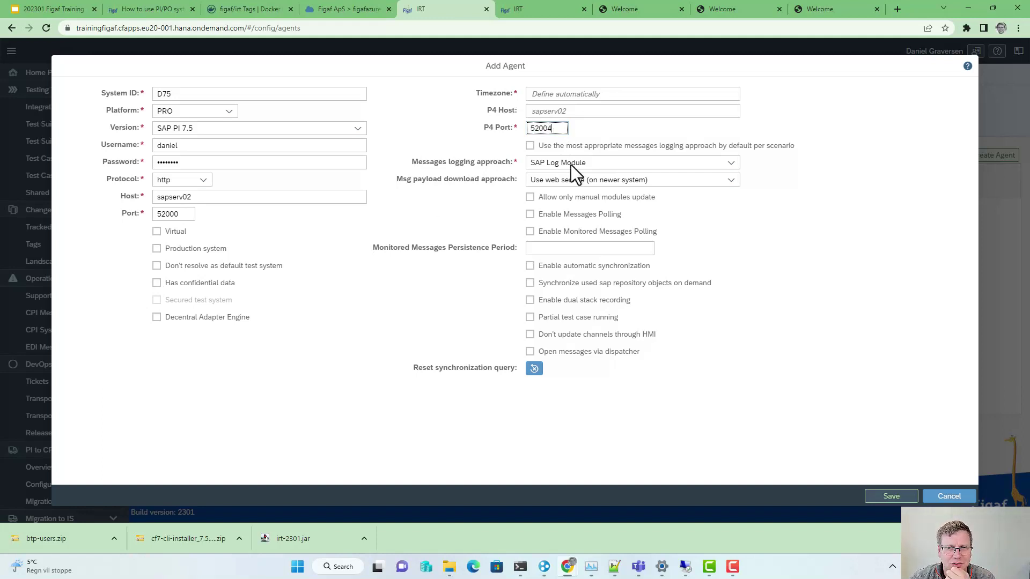
pyautogui.click(891, 496)
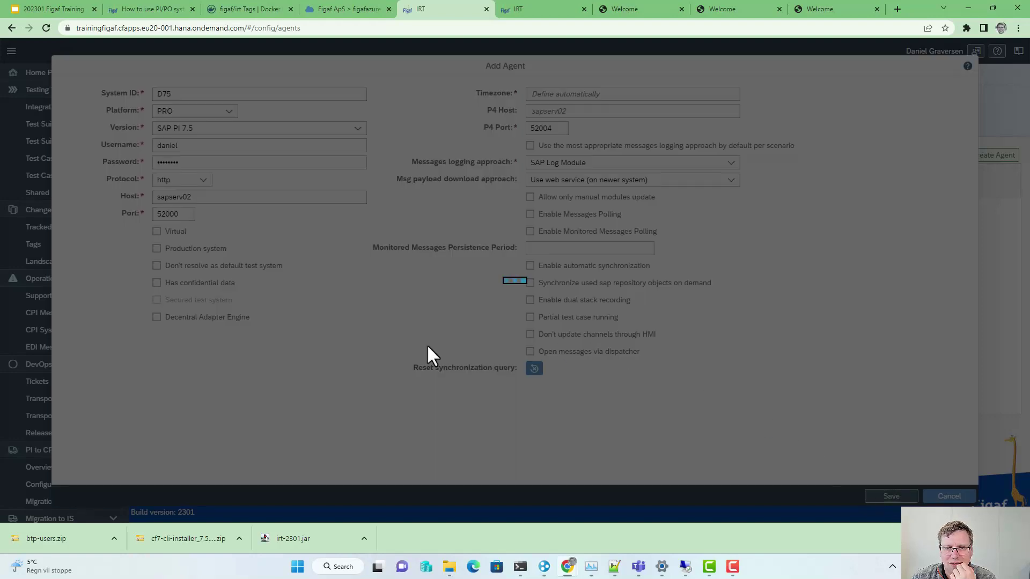
# Step: Test the D75 agent's configuration (three of six checks pass), then return to SAP BTP Cockpit
pyautogui.click(583, 306)
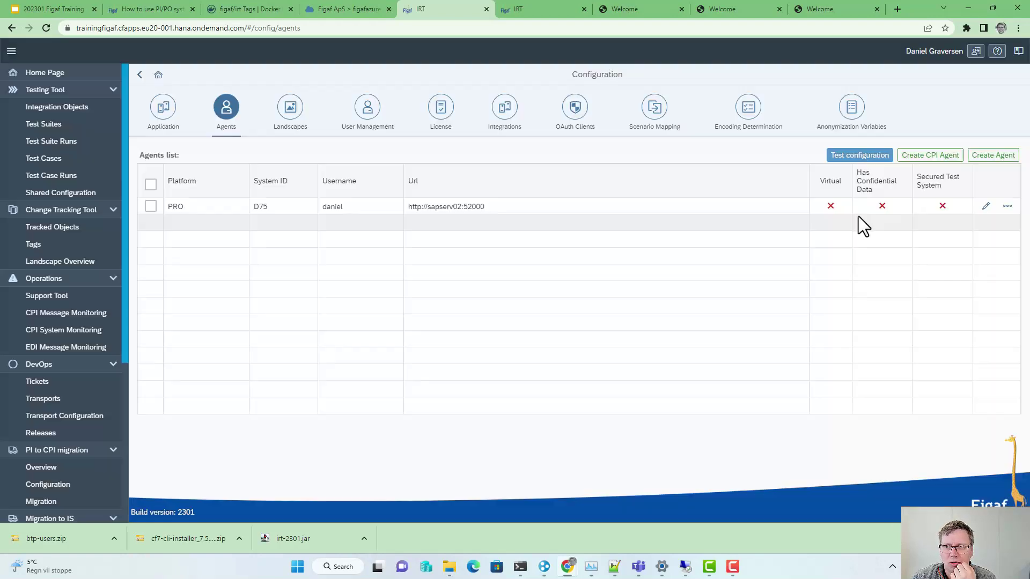
pyautogui.click(1007, 207)
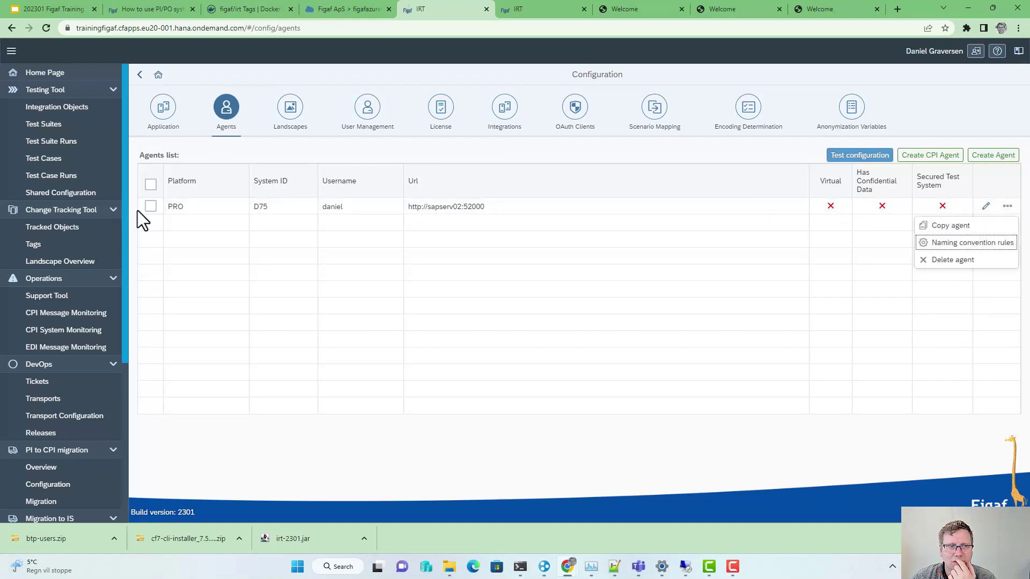
pyautogui.click(151, 206)
pyautogui.click(860, 155)
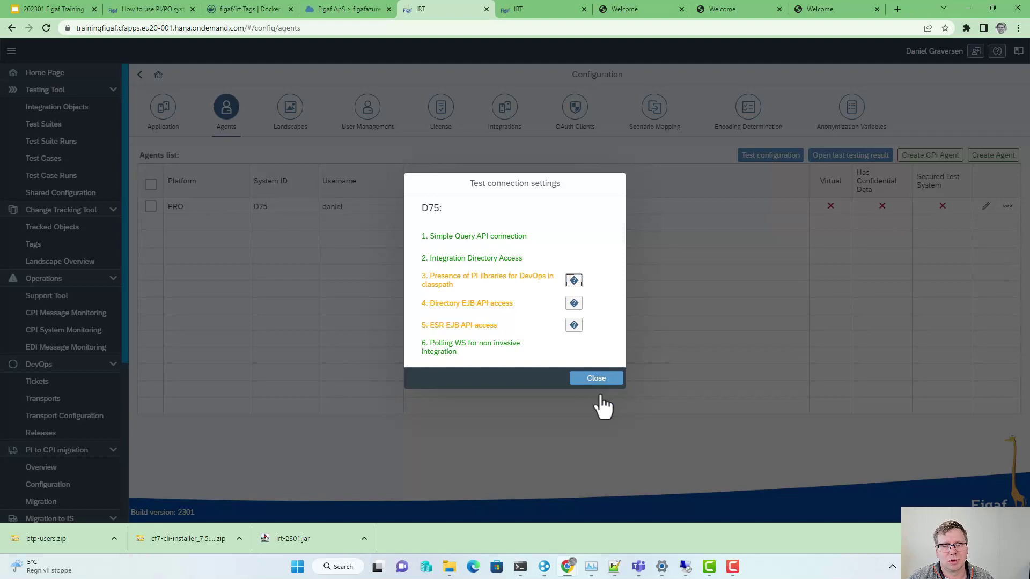
pyautogui.click(597, 381)
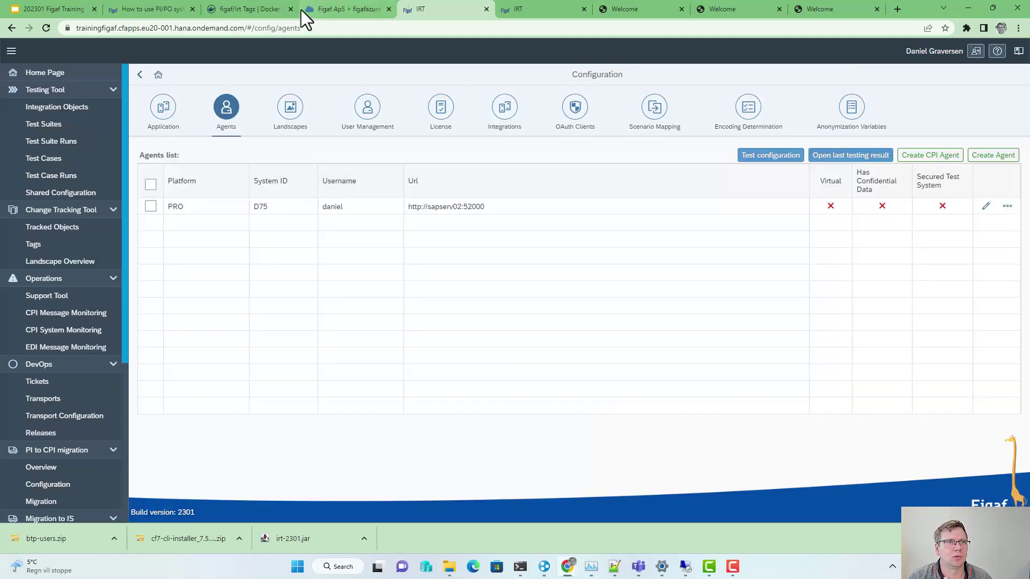
pyautogui.click(326, 11)
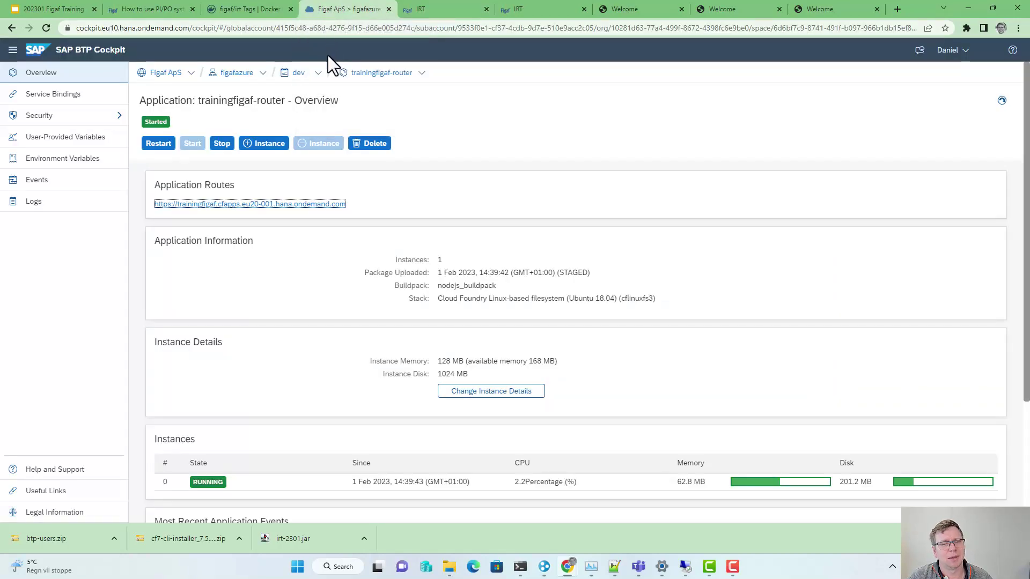